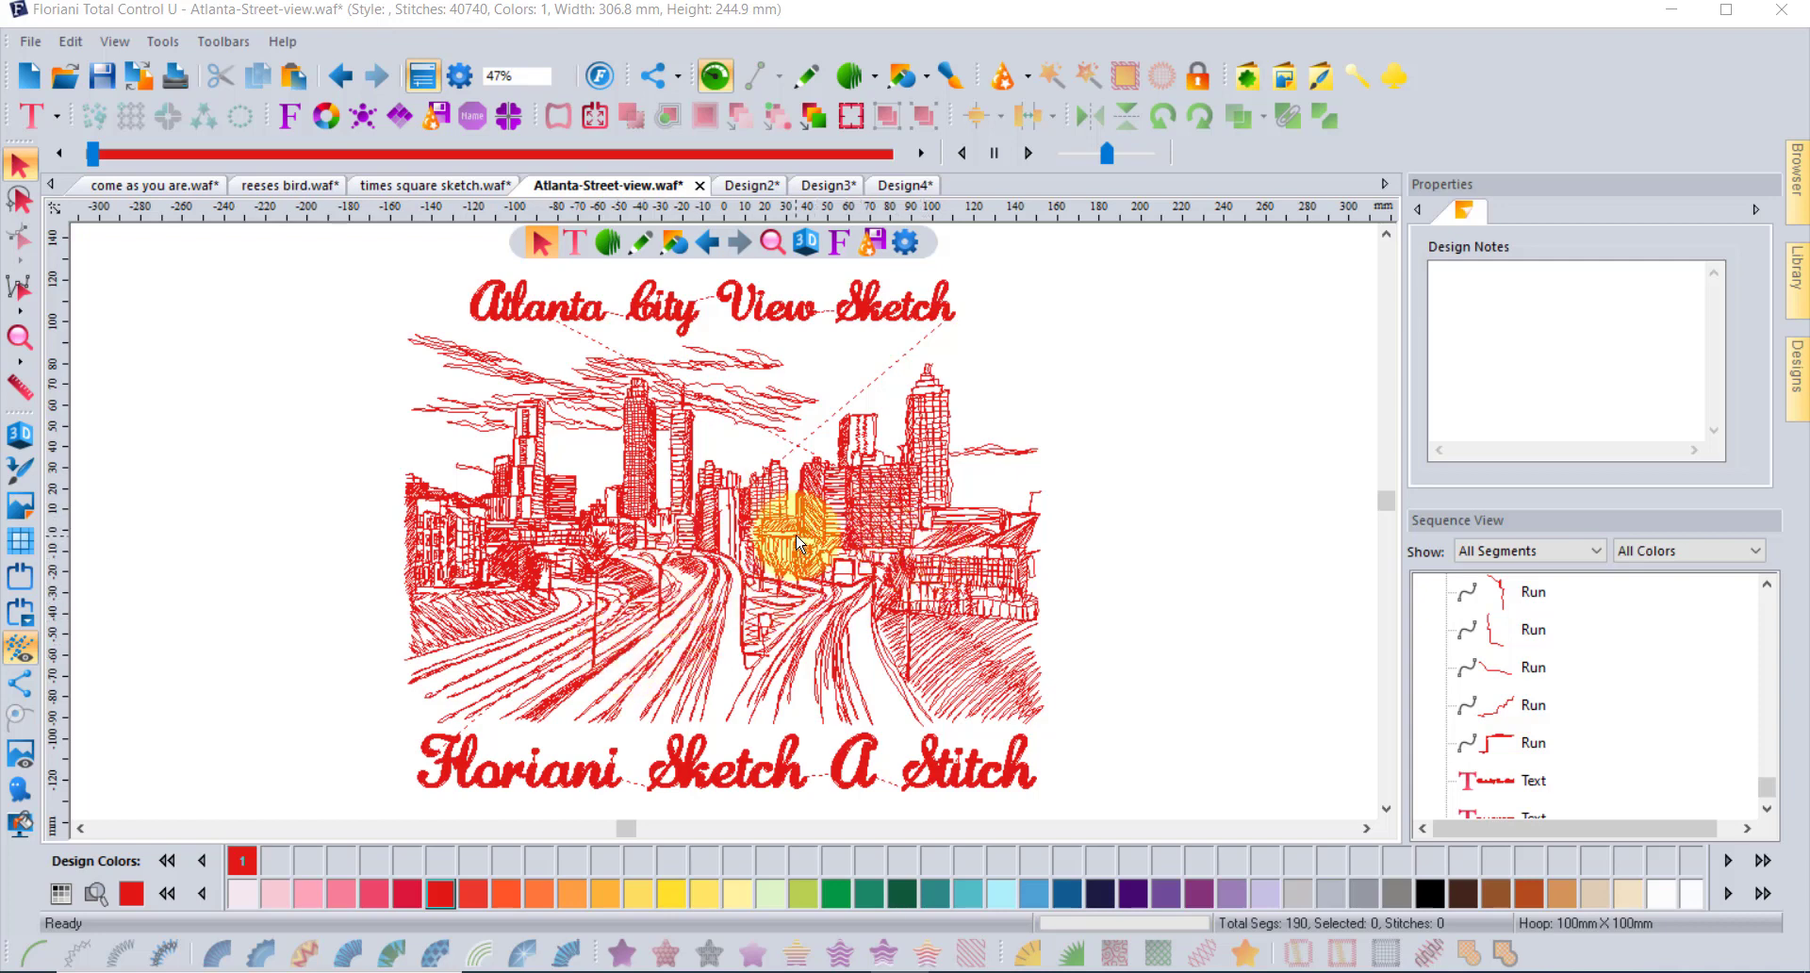
Step: Compare the Atlanta stitches with the backdrop photo, hide the backdrop again, then switch to Design2
left_click(18, 760)
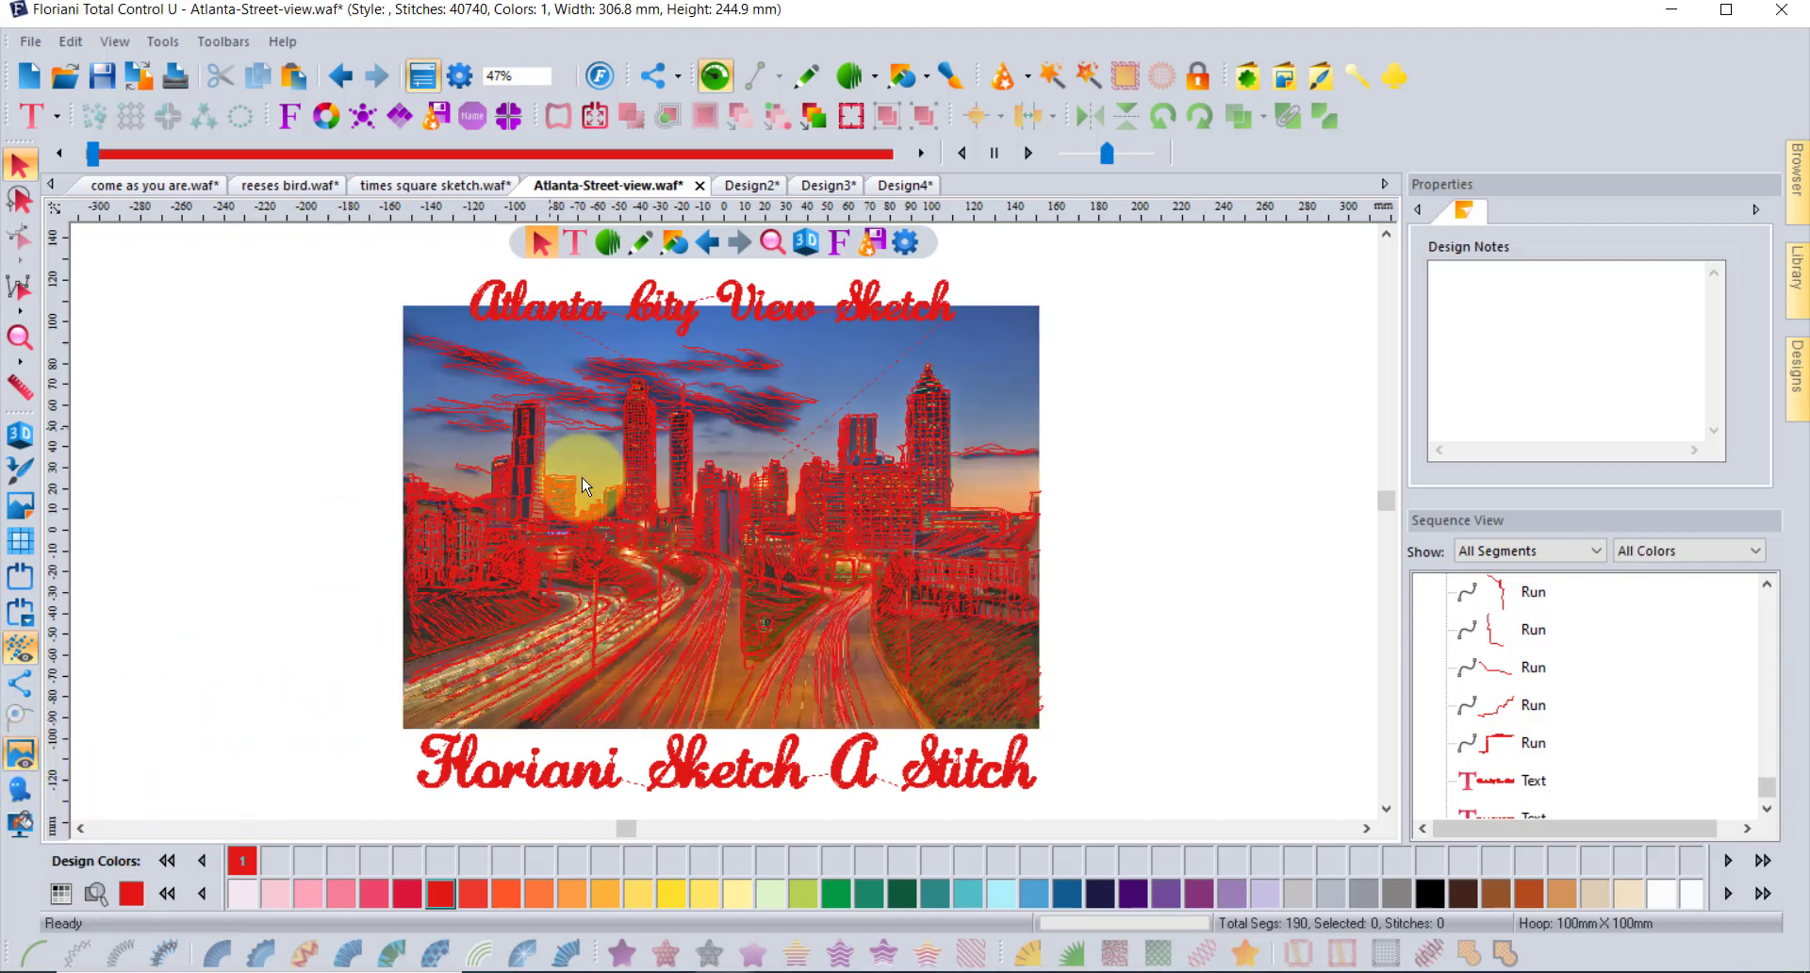
left_click(23, 655)
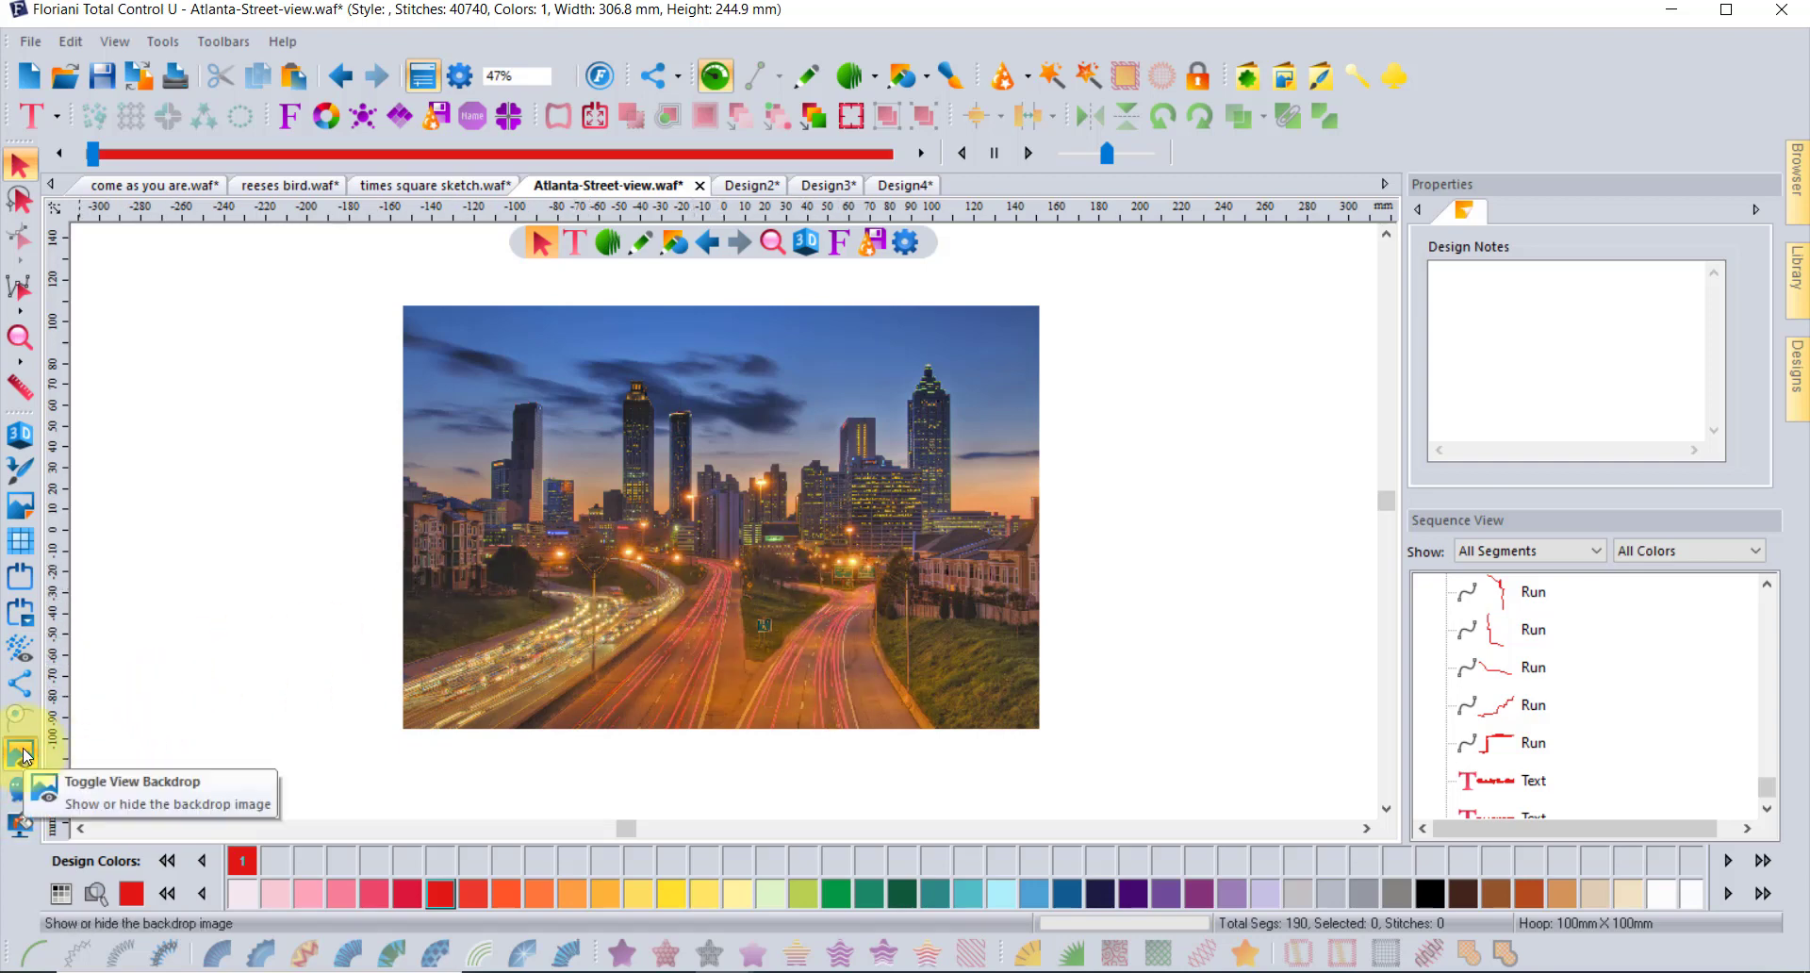
left_click(32, 647)
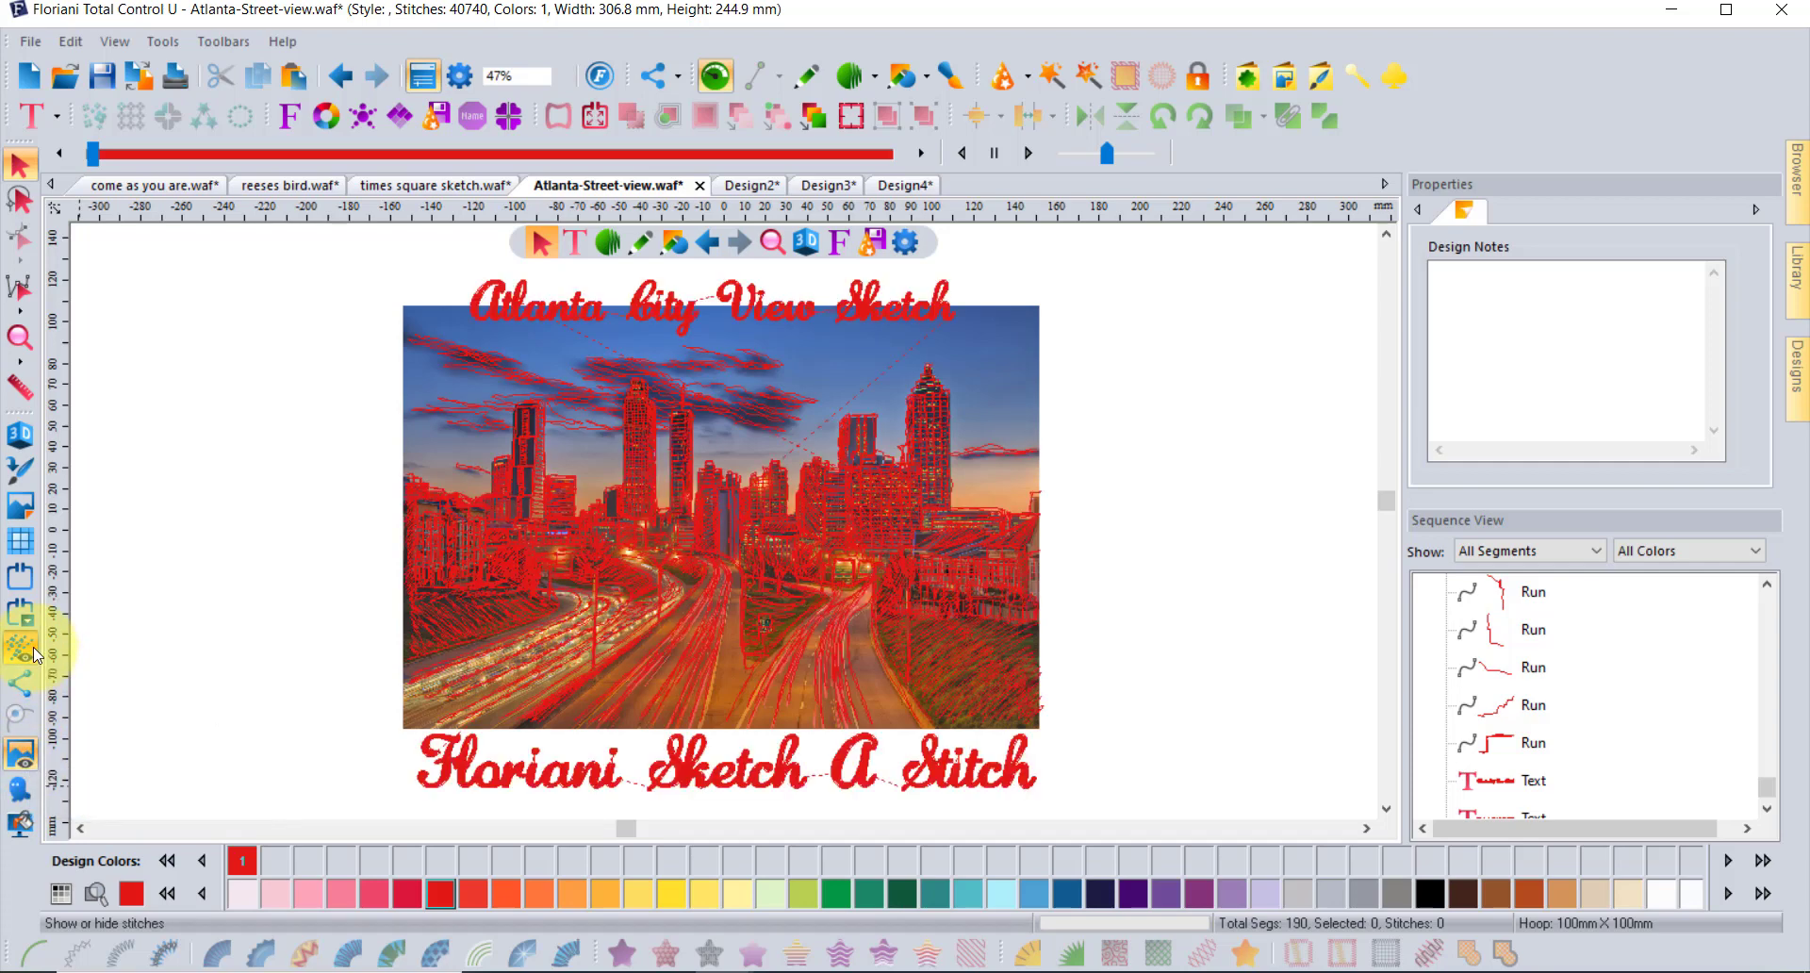
left_click(20, 753)
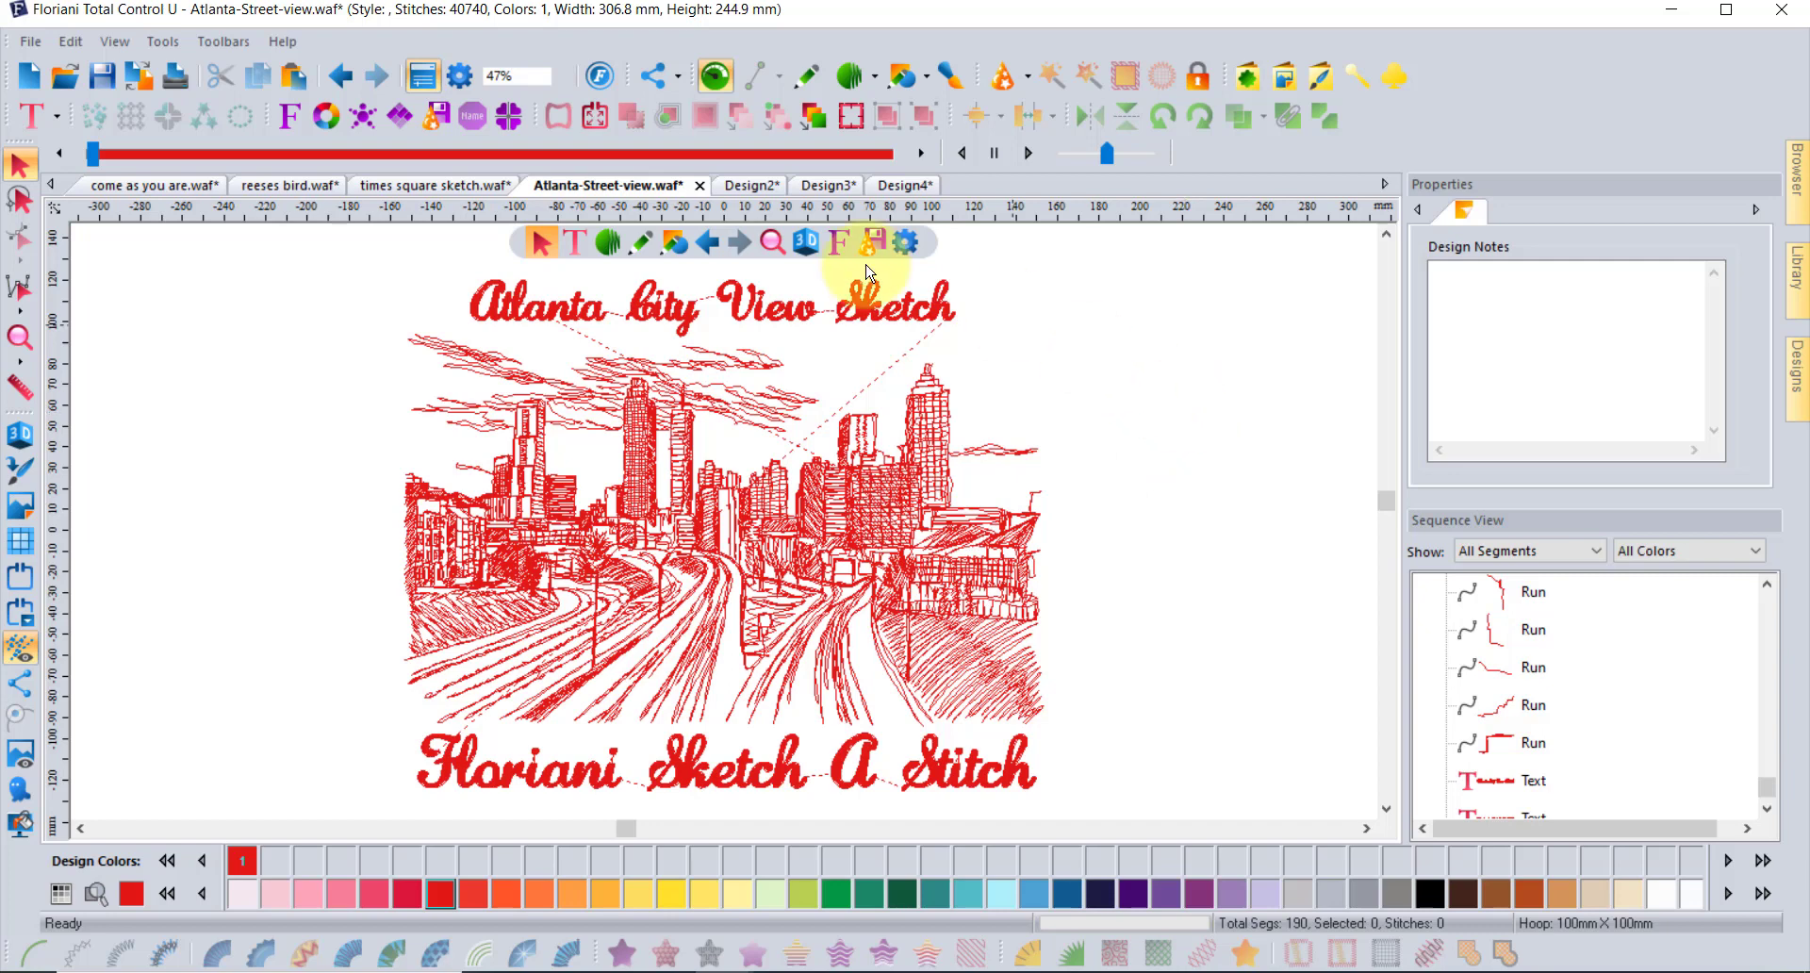
left_click(755, 183)
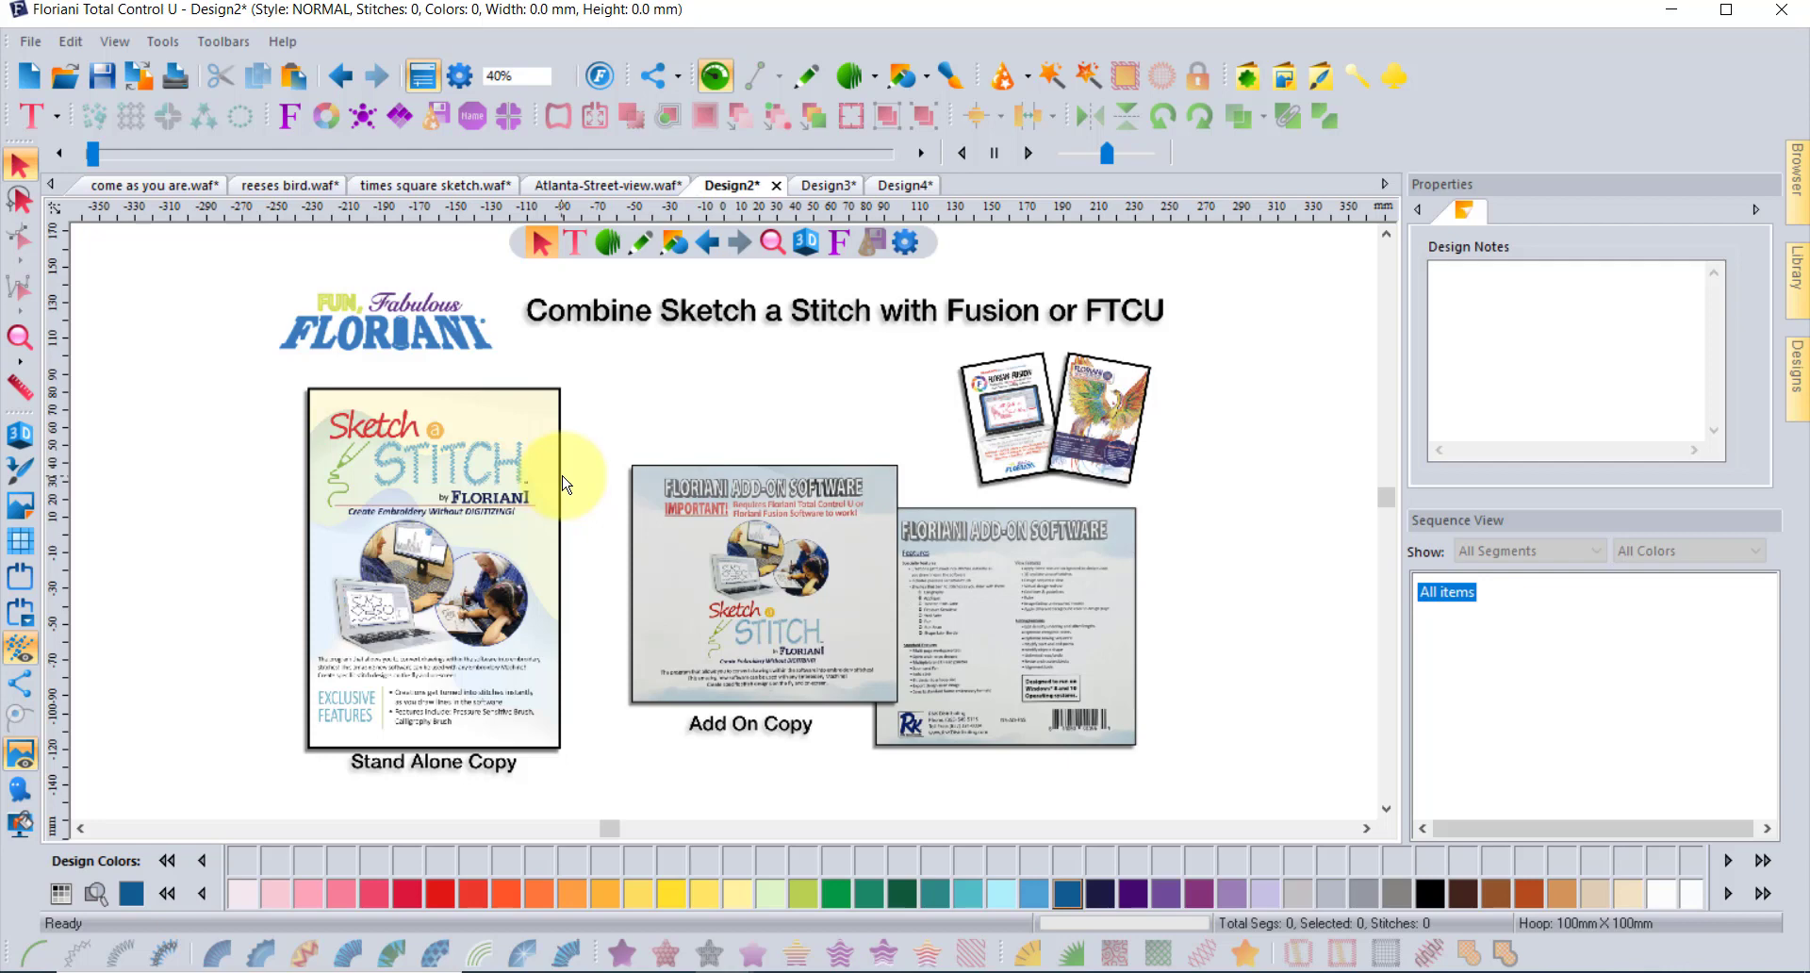
Step: Switch to Design3 and zoom in and out over the Sketch A Stitch iPad app flyer
left_click(839, 190)
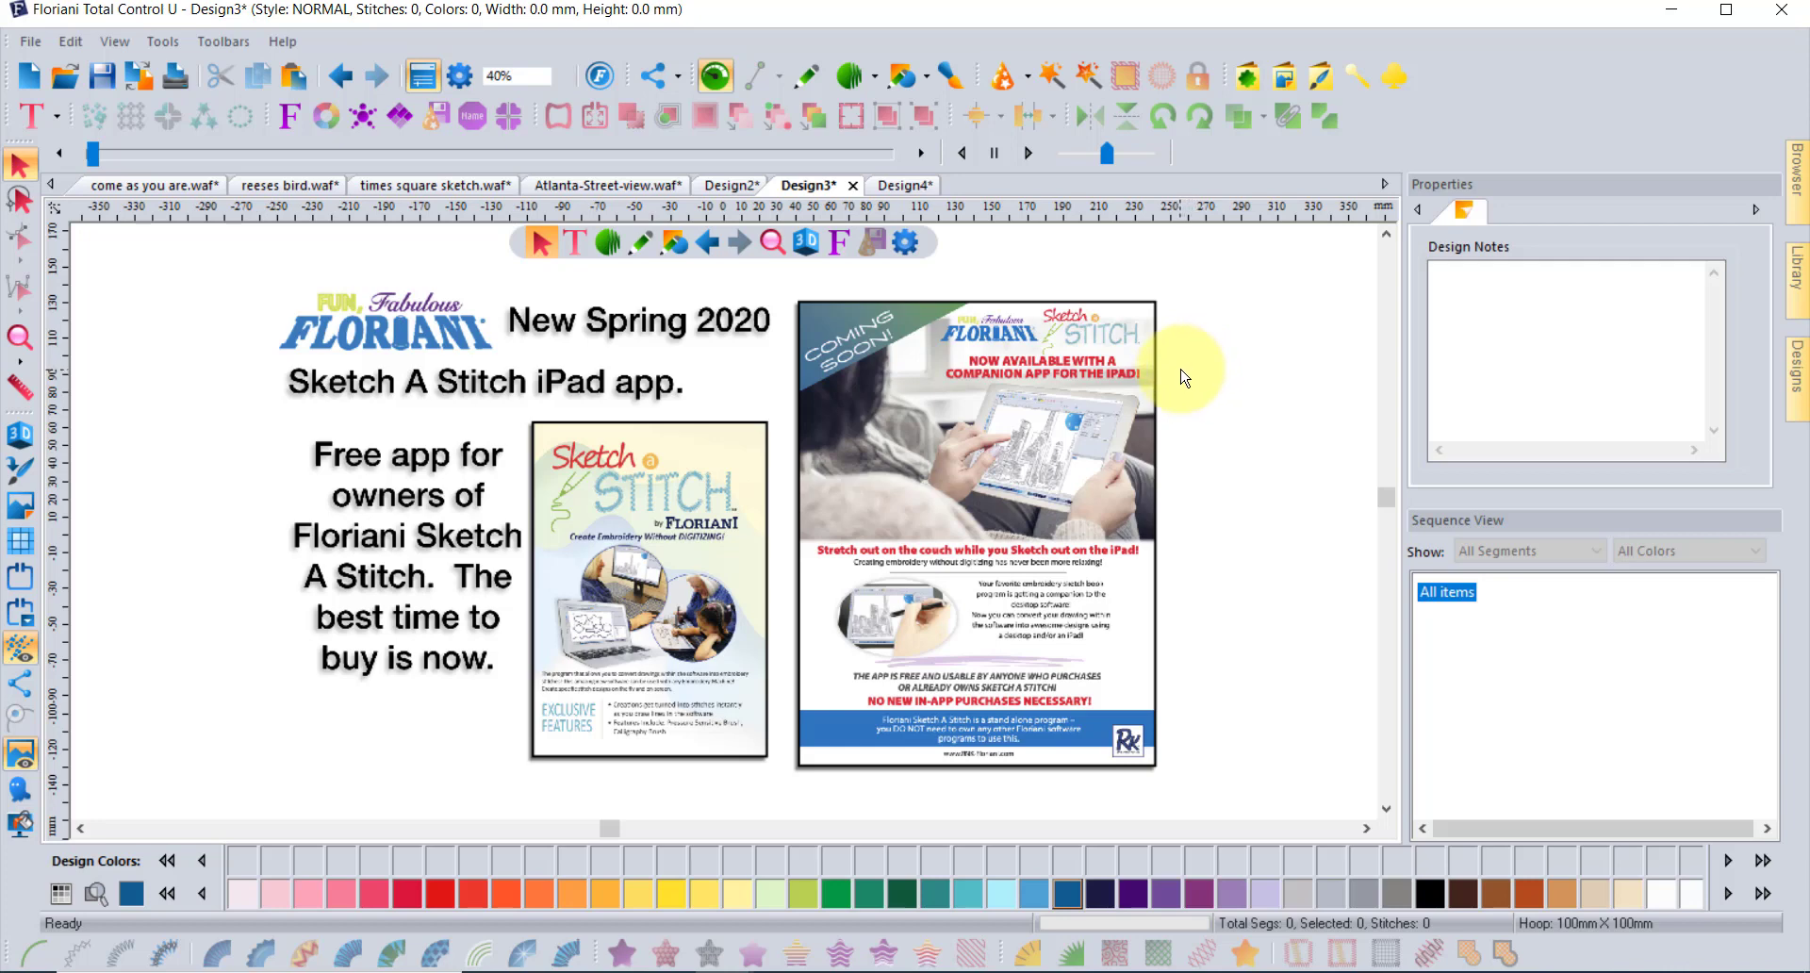
scroll(1053, 433, "up", 2)
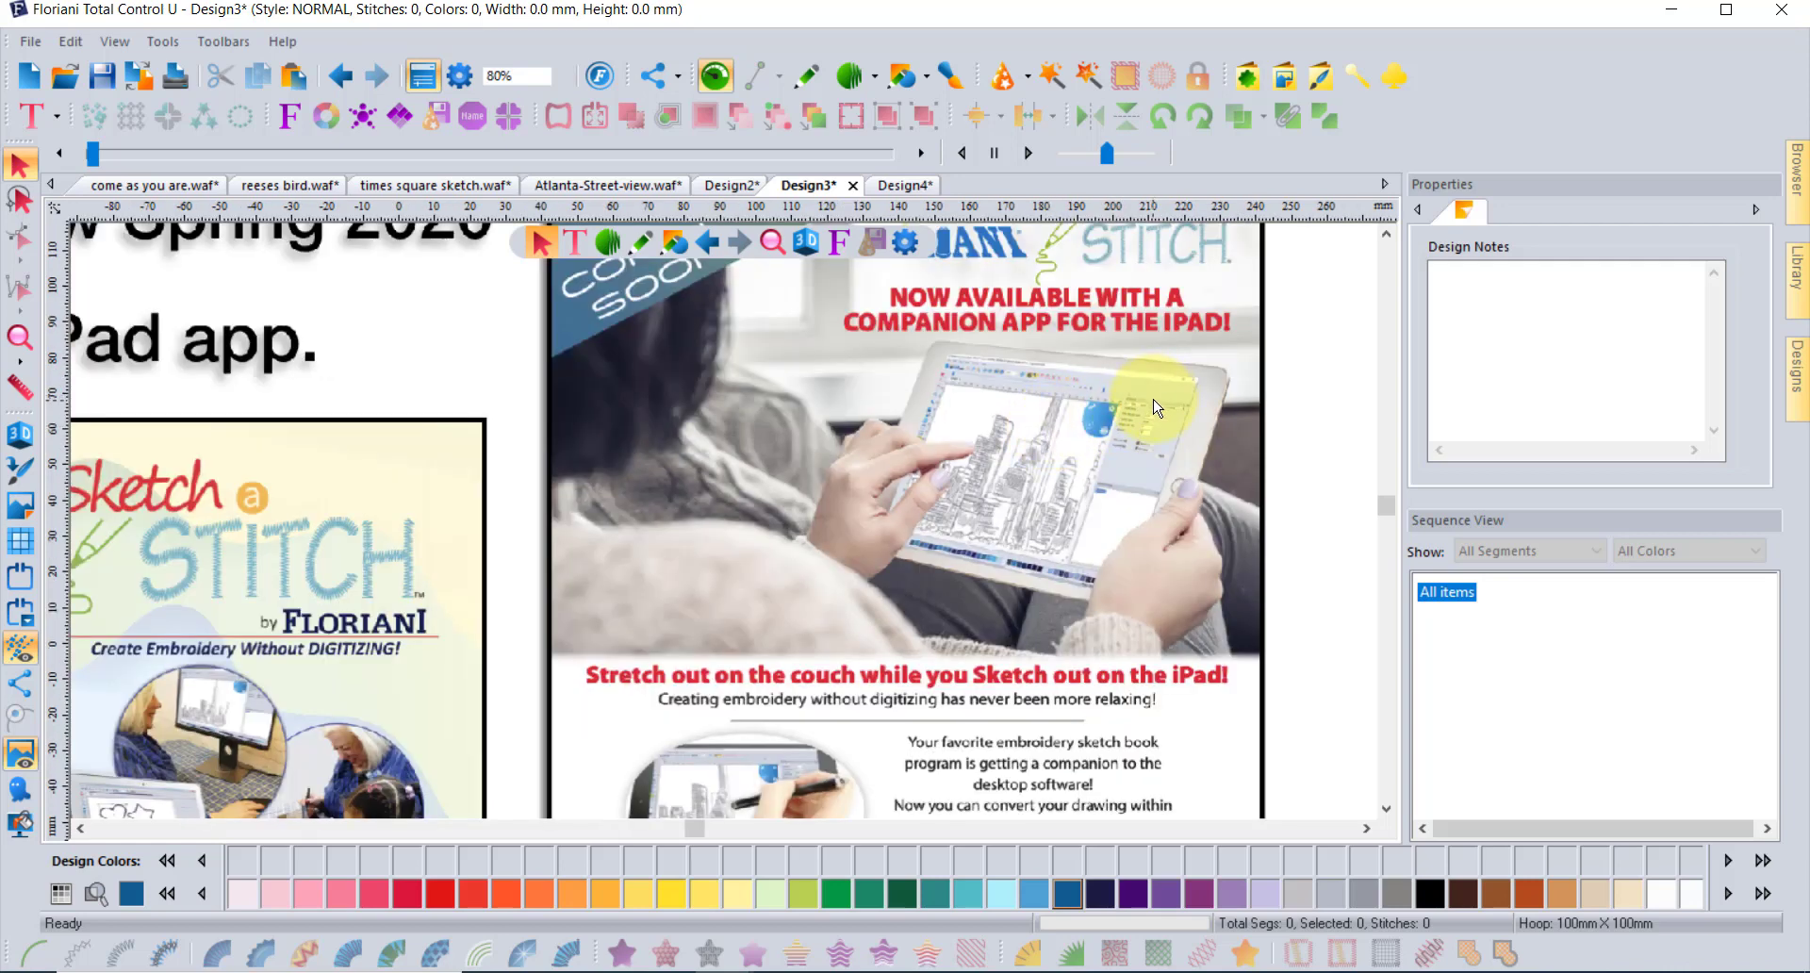
scroll(913, 480, "down", 2)
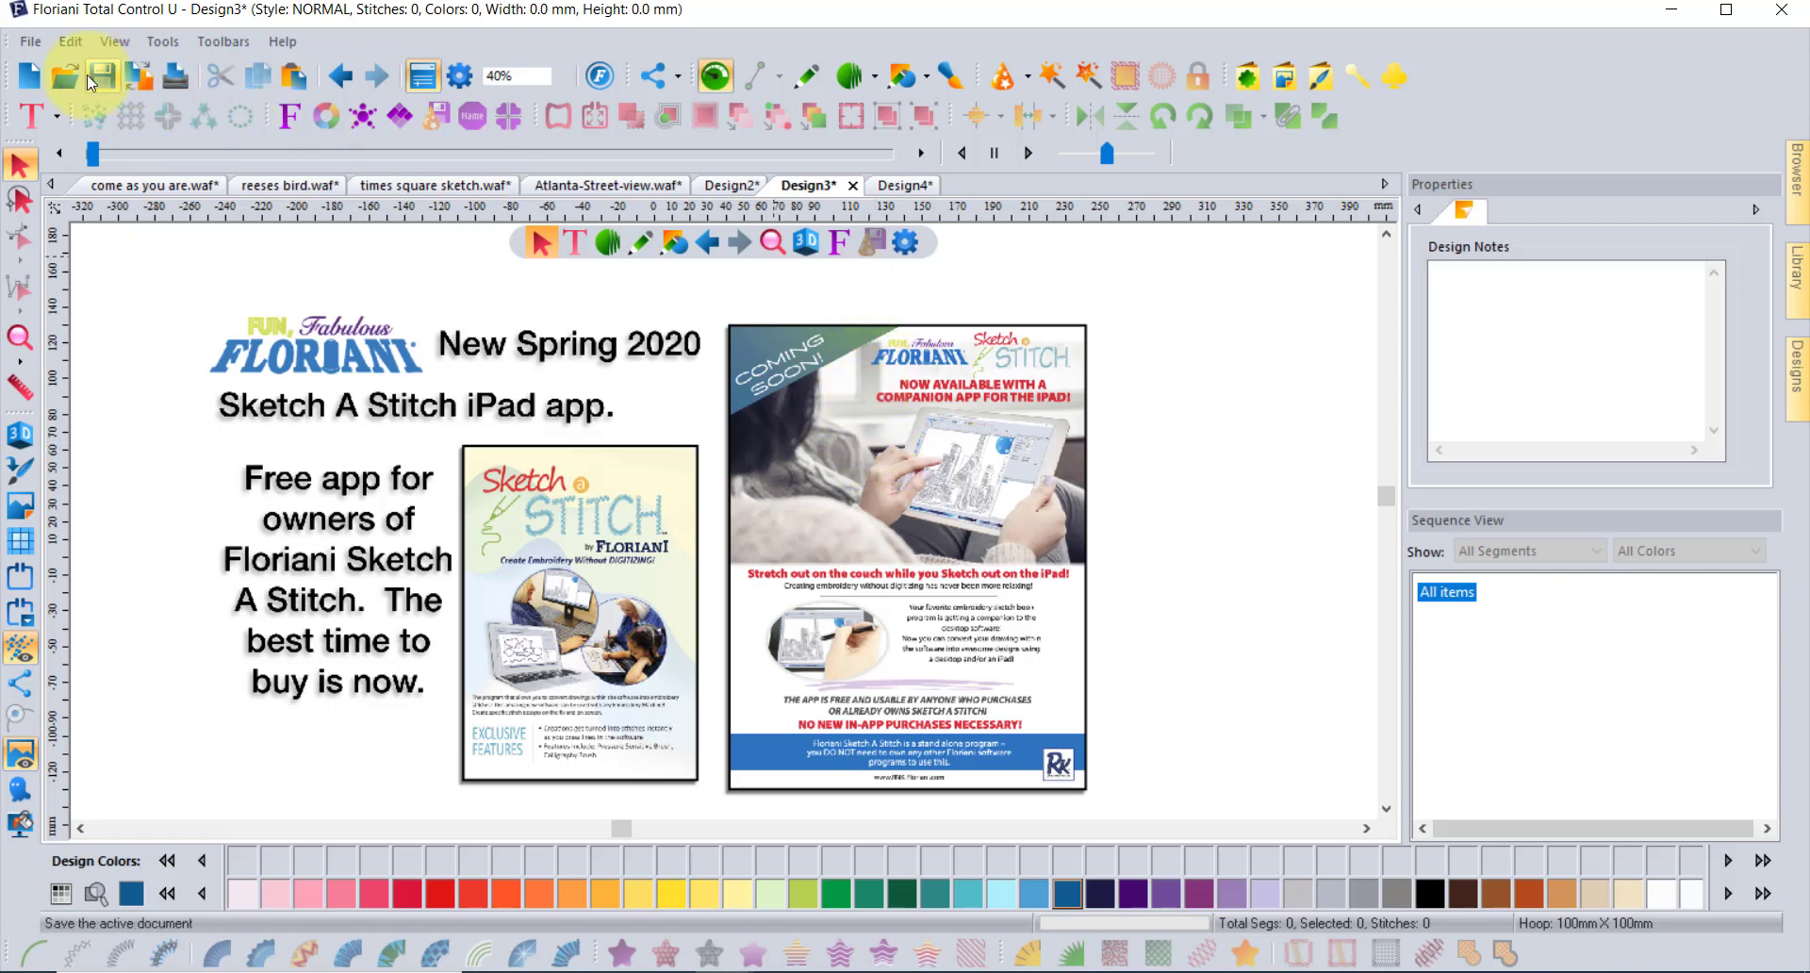
Step: Start a new blank design, Design5
left_click(31, 77)
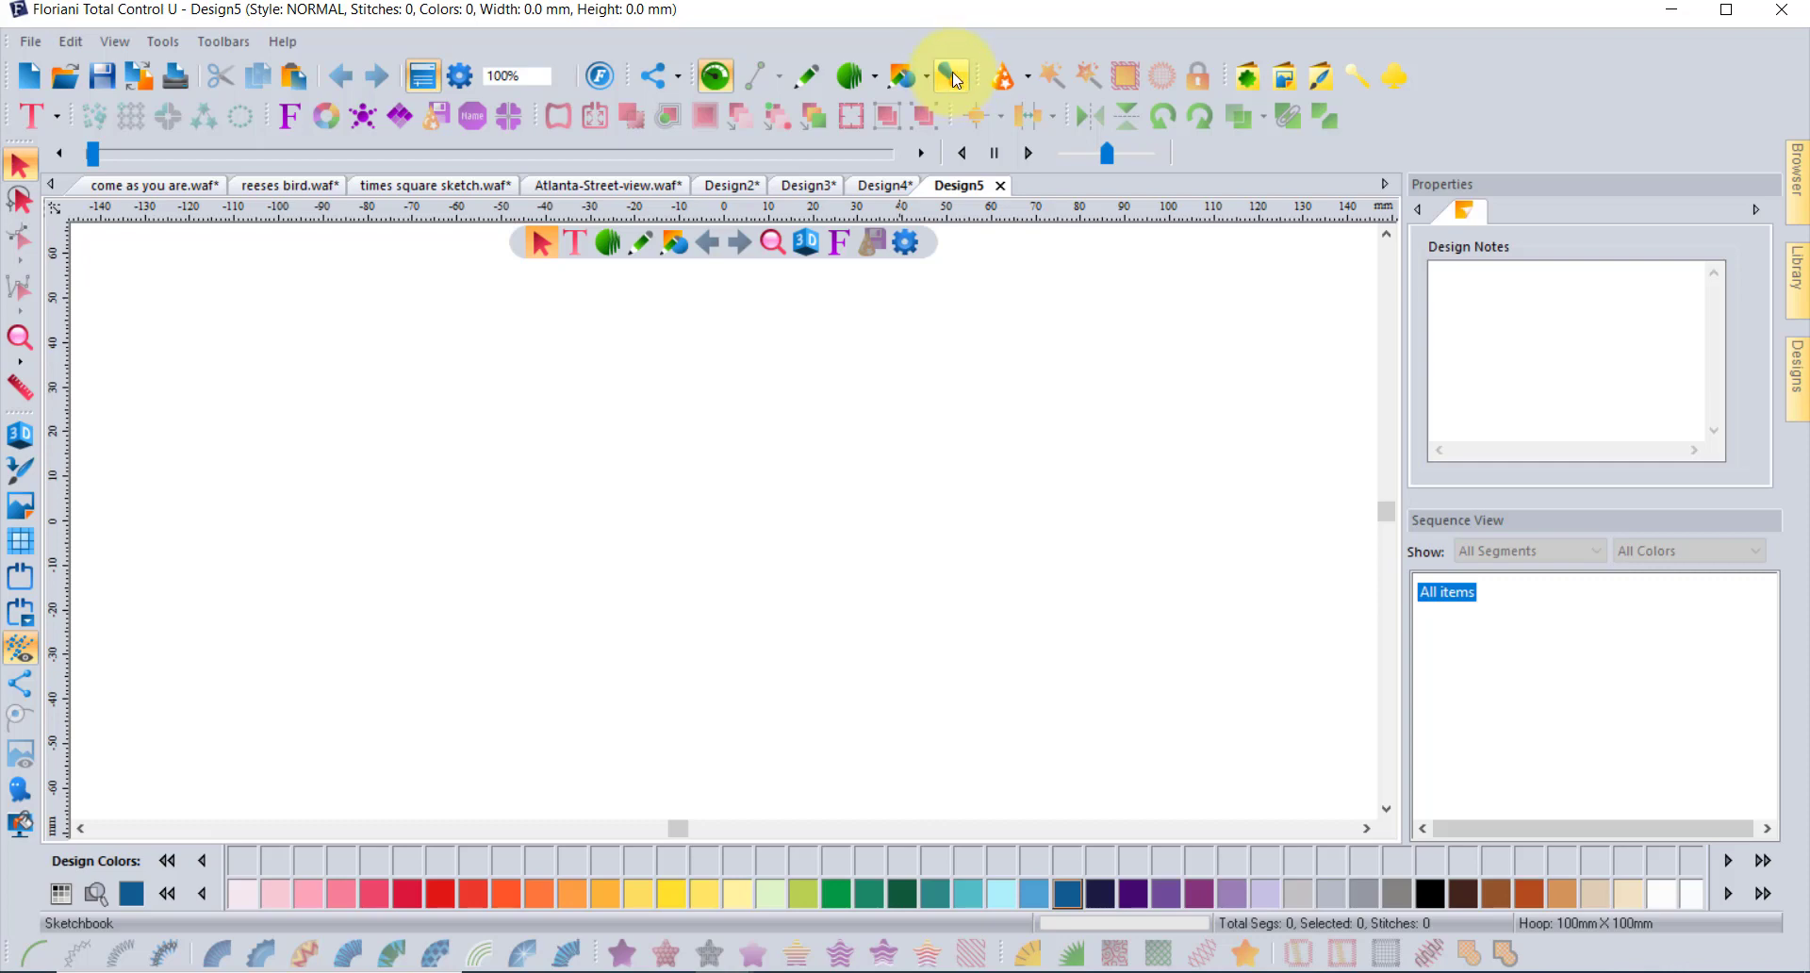
Step: Bring up the Sketchbook radial menu and choose a pen style for freehand sketching
left_click(950, 76)
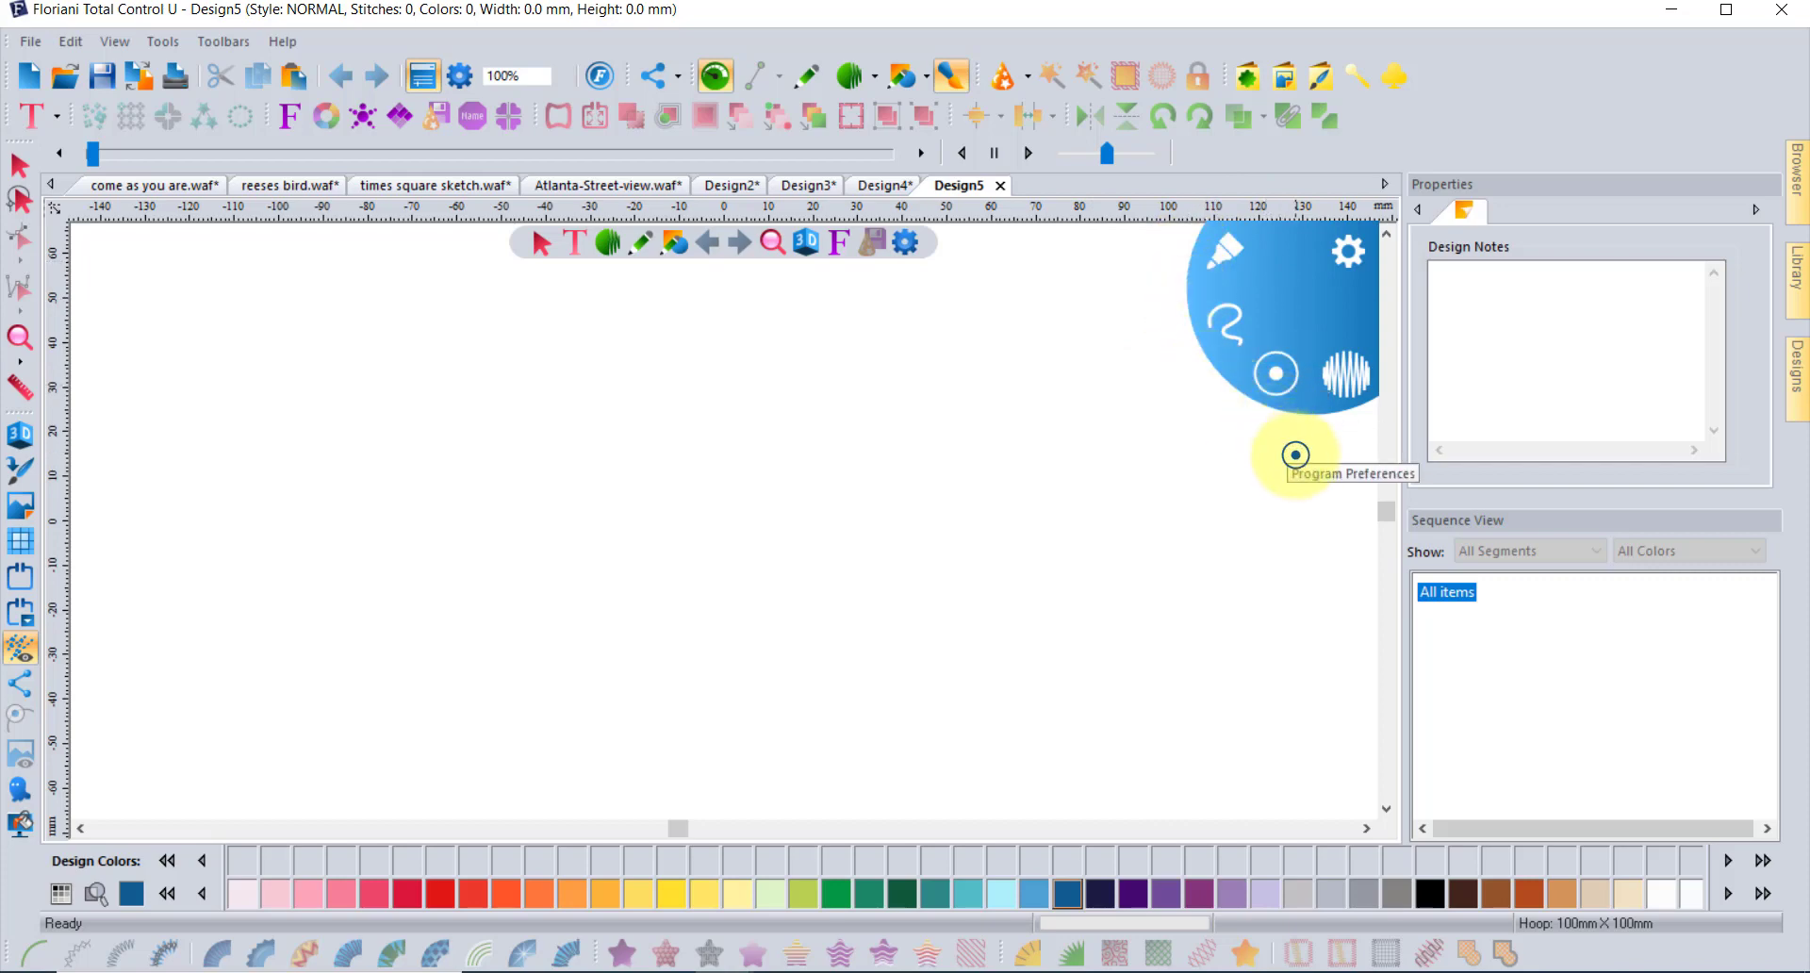
left_click(1223, 256)
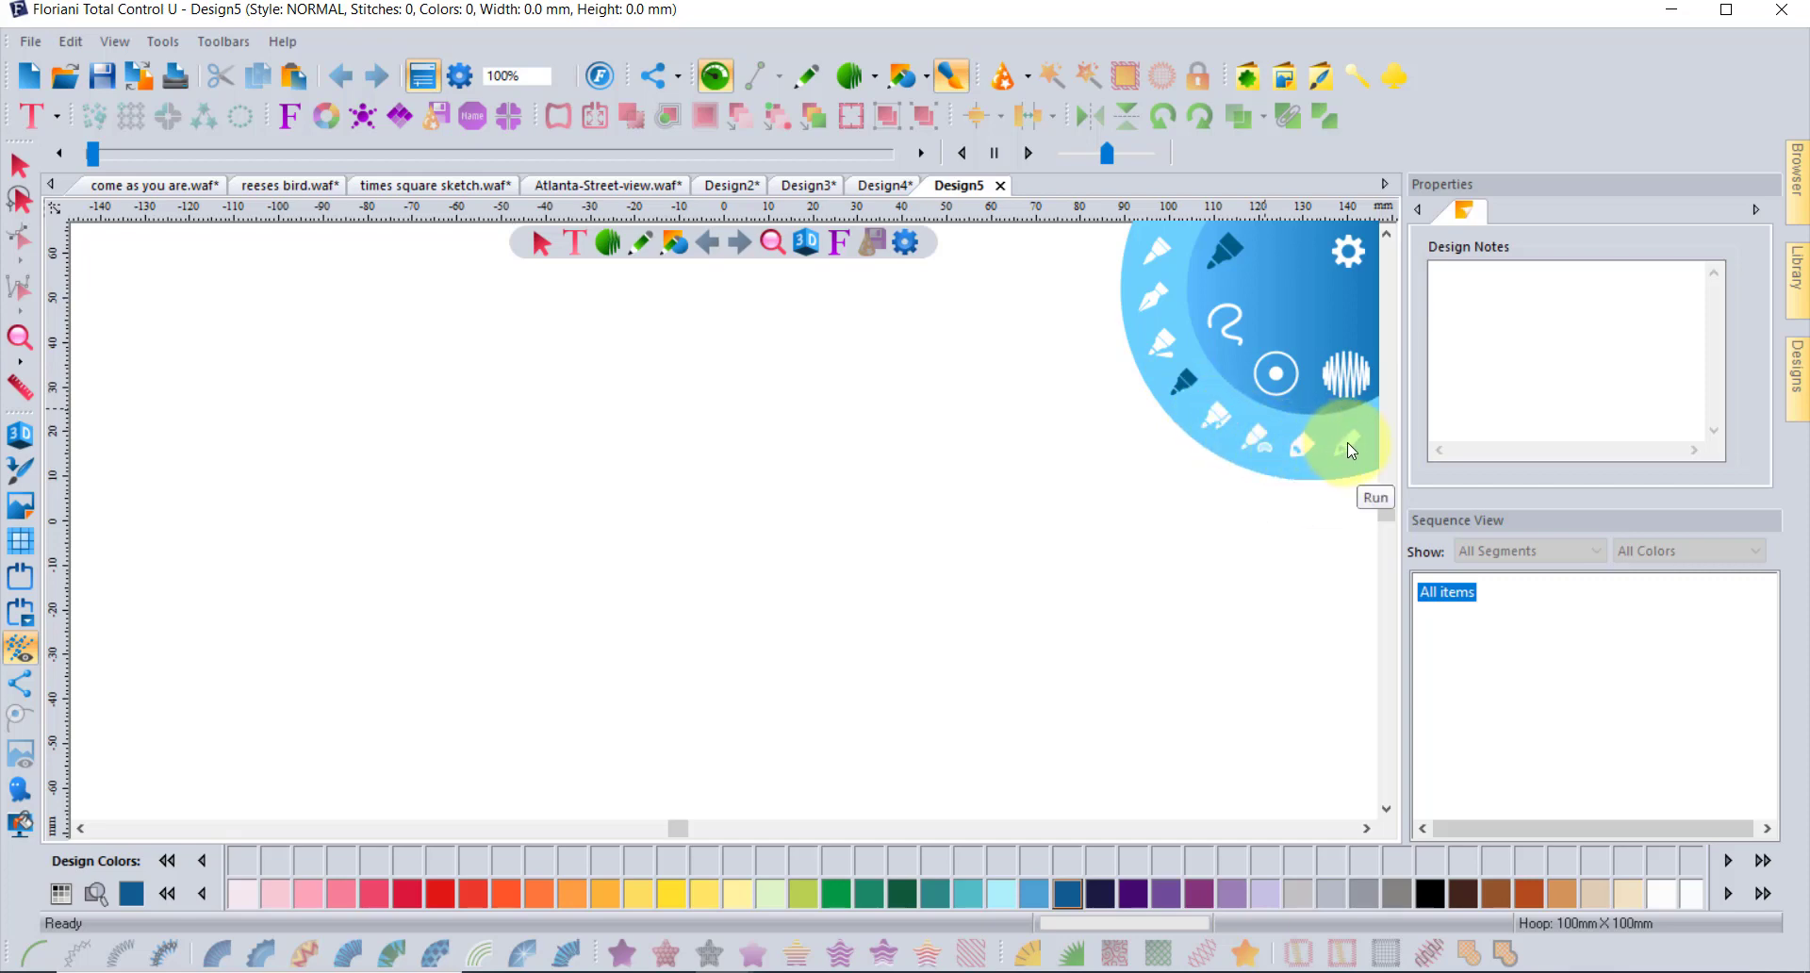
left_click(1154, 251)
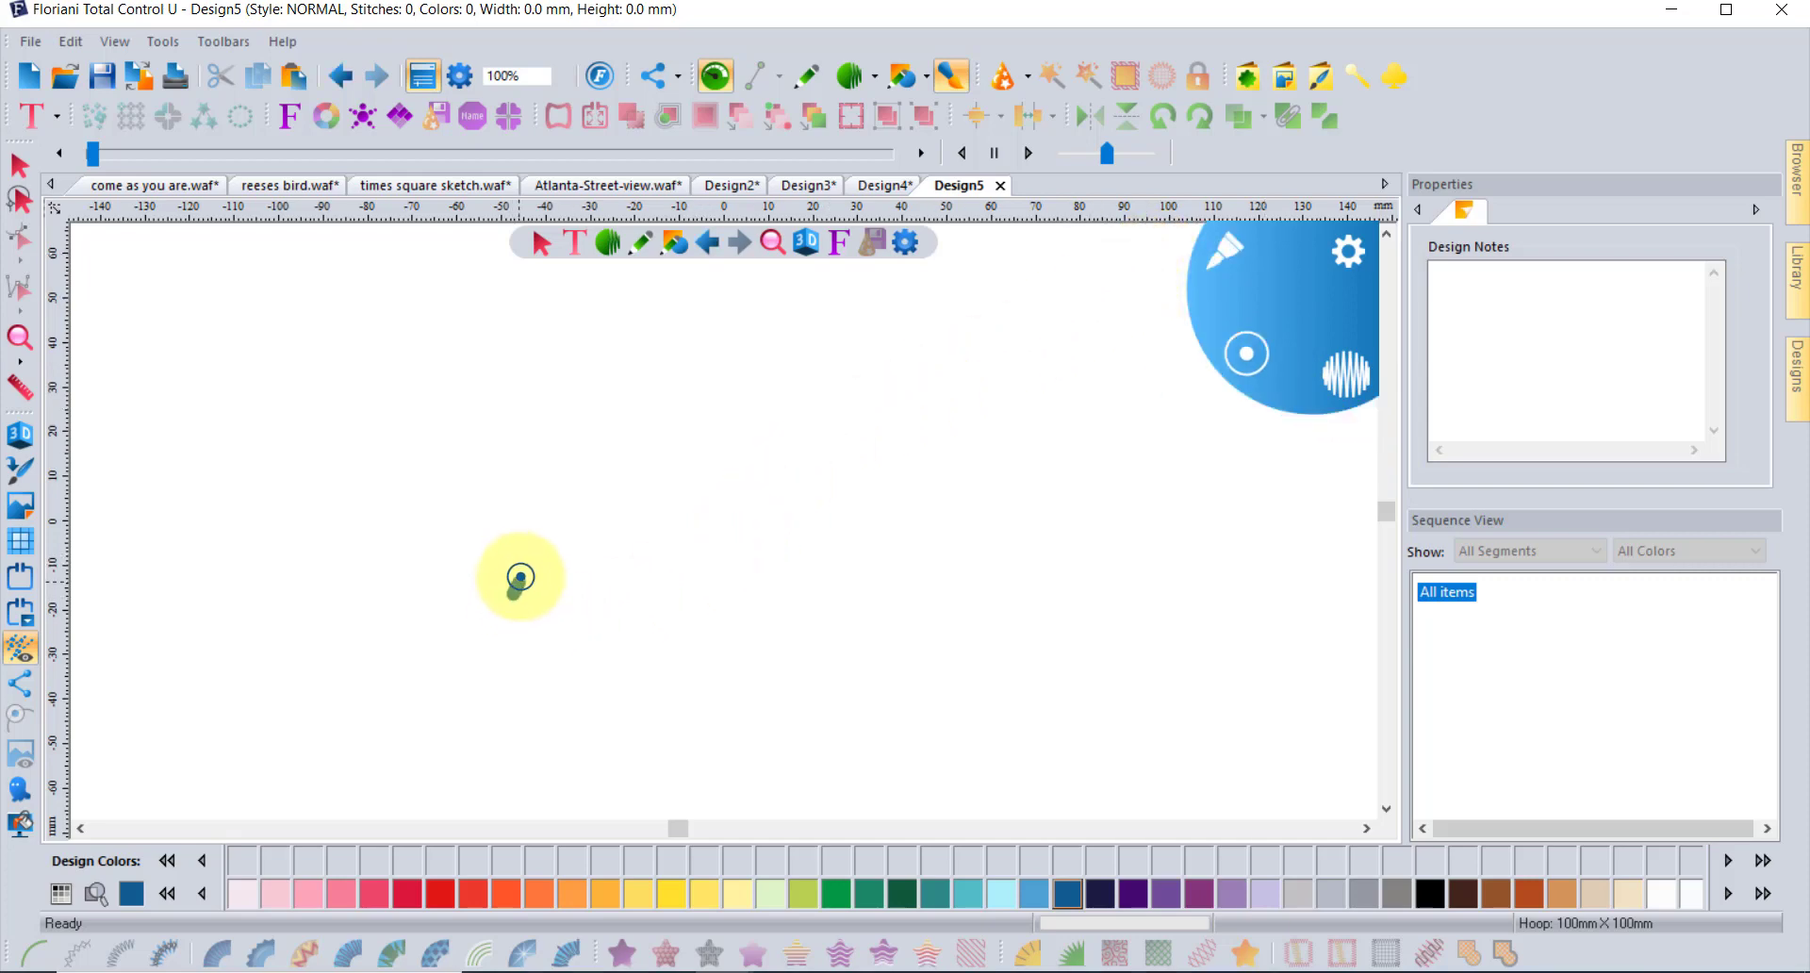
Step: Draw several flowing Imperial Blue freehand strokes across Design5, changing pen styles between strokes
mouse_move(521, 573)
left_mouse_down()
mouse_move(563, 544)
mouse_move(754, 505)
mouse_move(814, 443)
left_mouse_up()
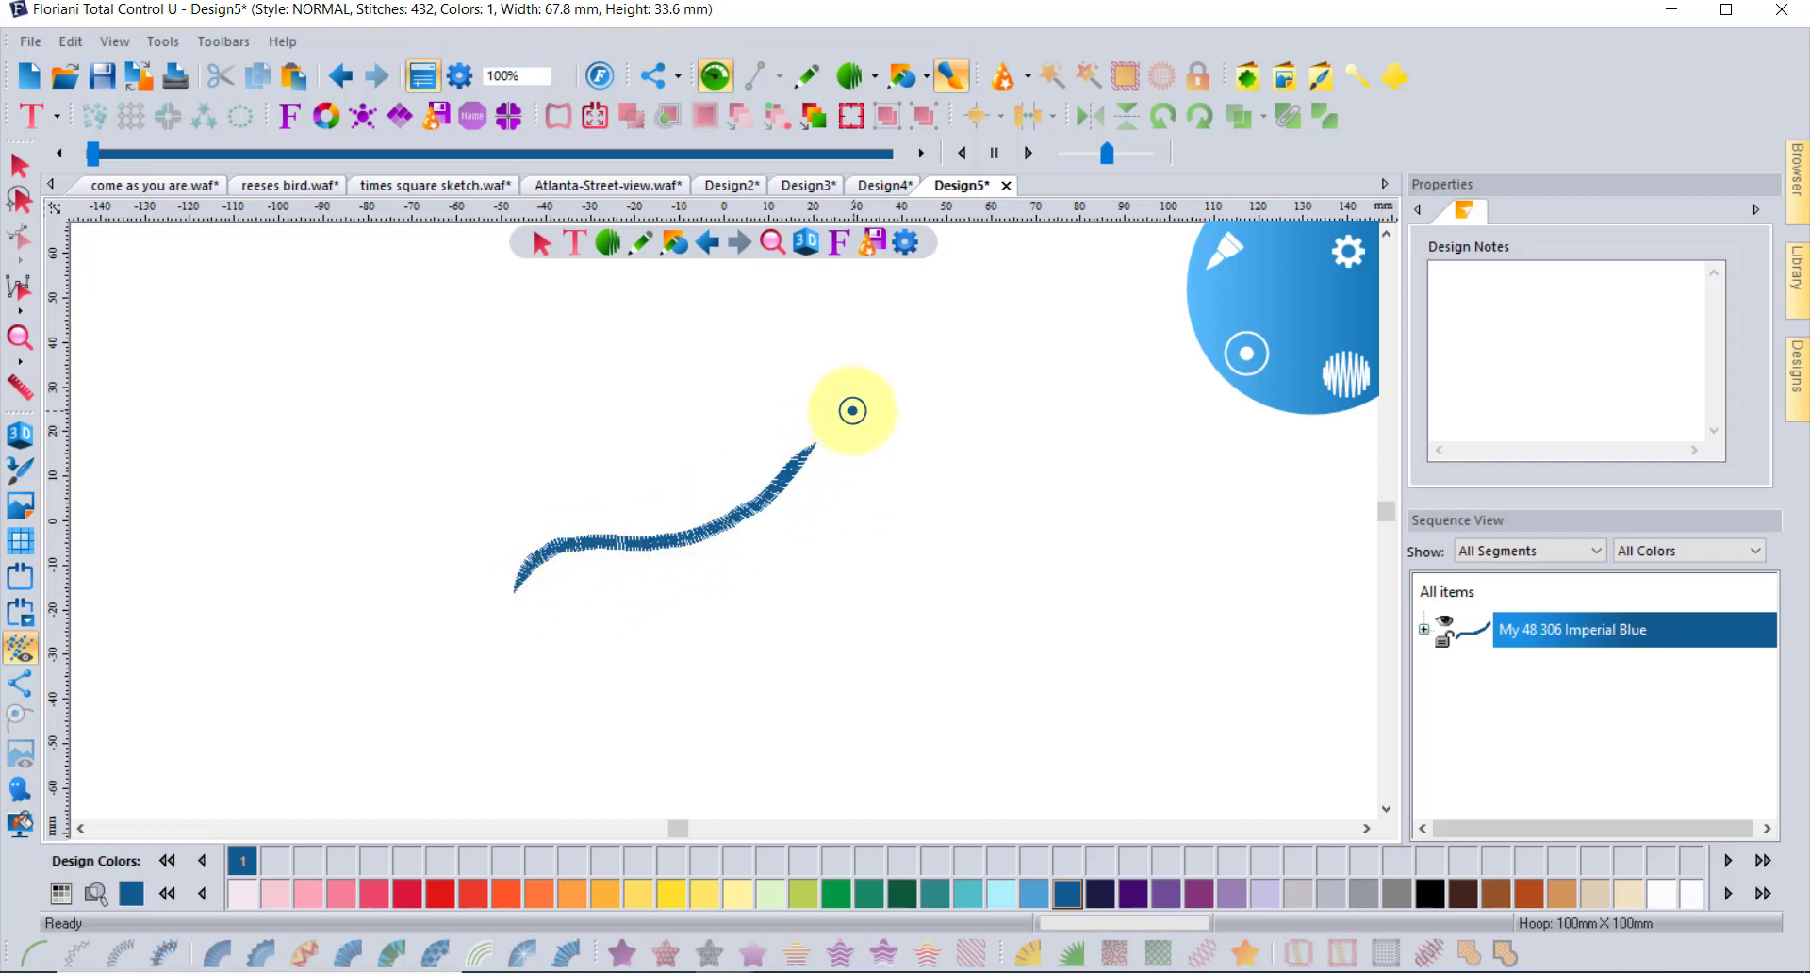
mouse_move(831, 398)
left_mouse_down()
mouse_move(879, 505)
mouse_move(1017, 609)
mouse_move(1079, 603)
left_mouse_up()
left_click(1220, 247)
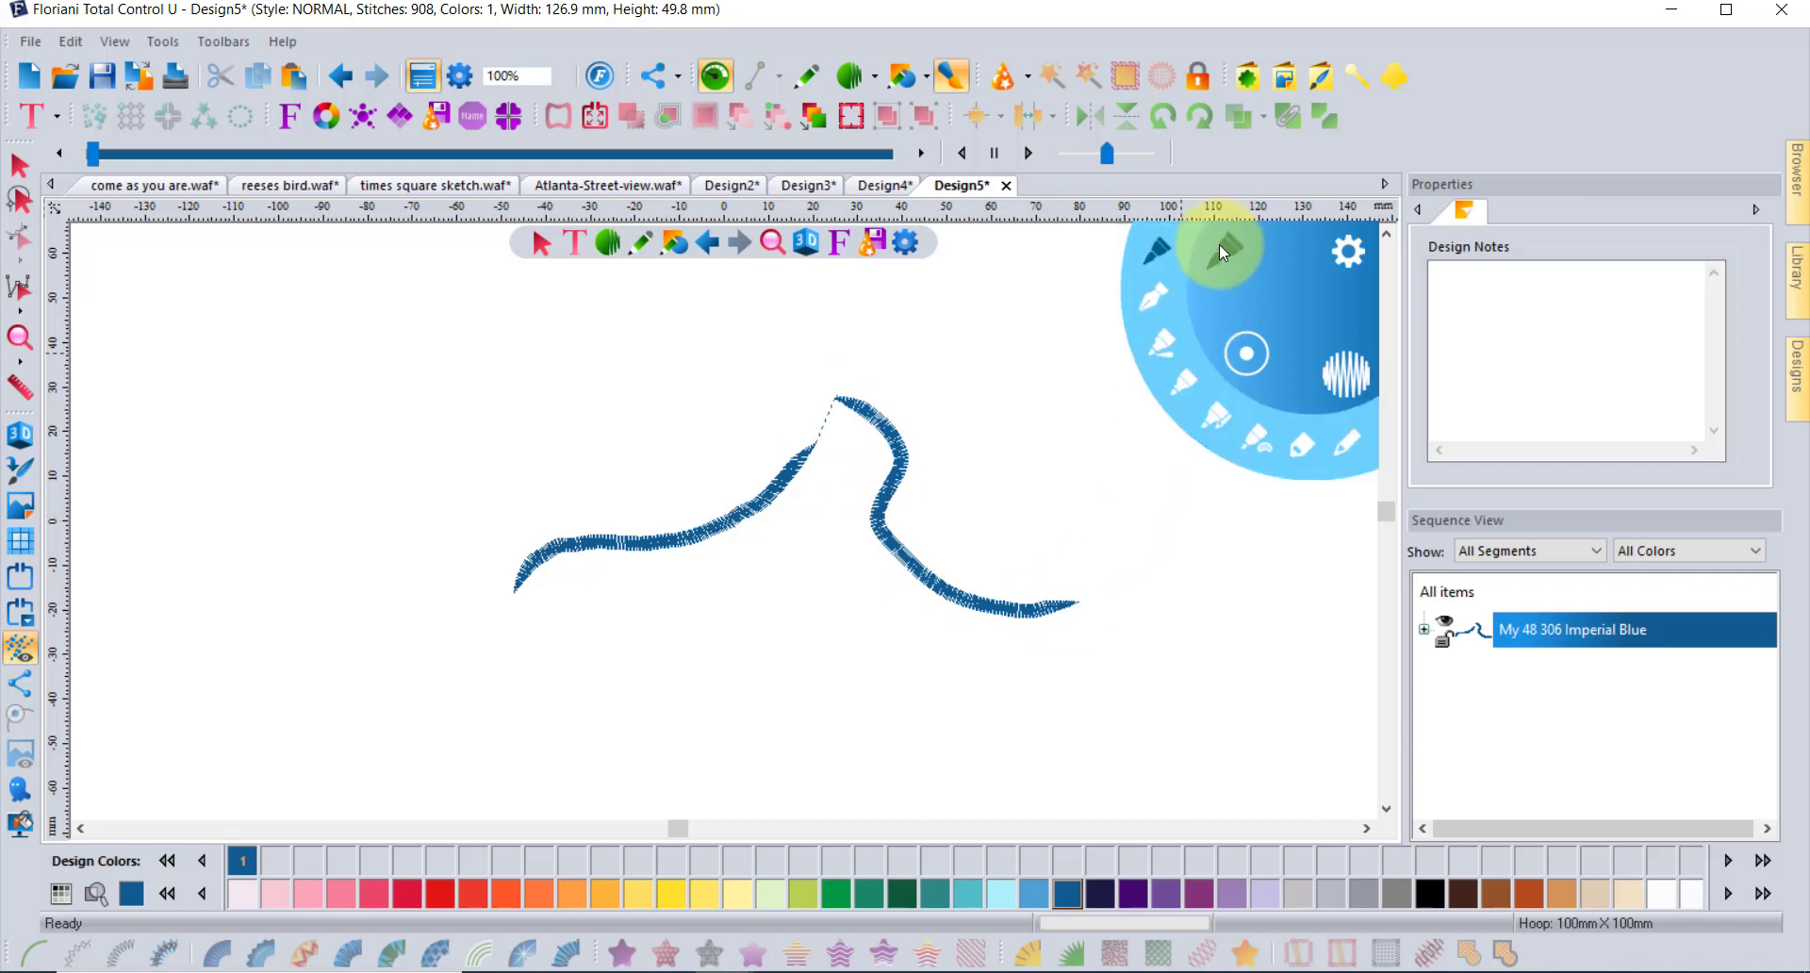
left_click(1145, 307)
mouse_move(565, 404)
left_mouse_down()
mouse_move(687, 436)
mouse_move(732, 697)
left_mouse_up()
mouse_move(342, 393)
left_mouse_down()
mouse_move(319, 631)
mouse_move(677, 632)
left_mouse_up()
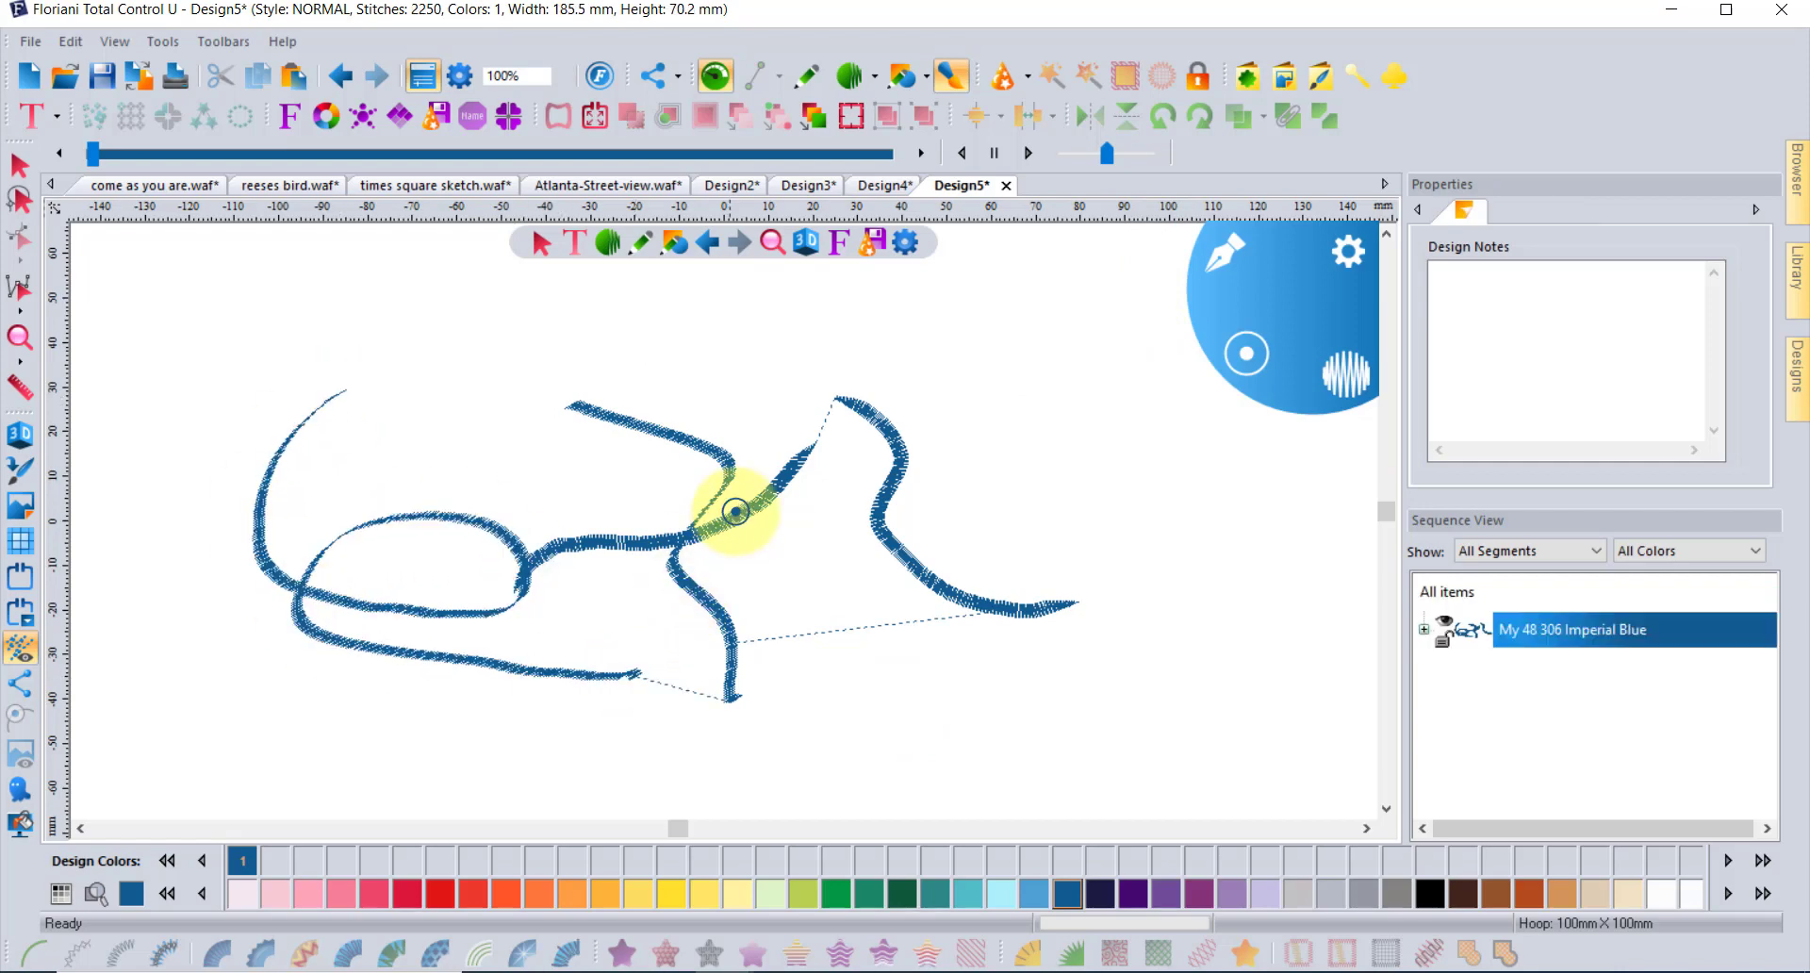
left_click(1222, 247)
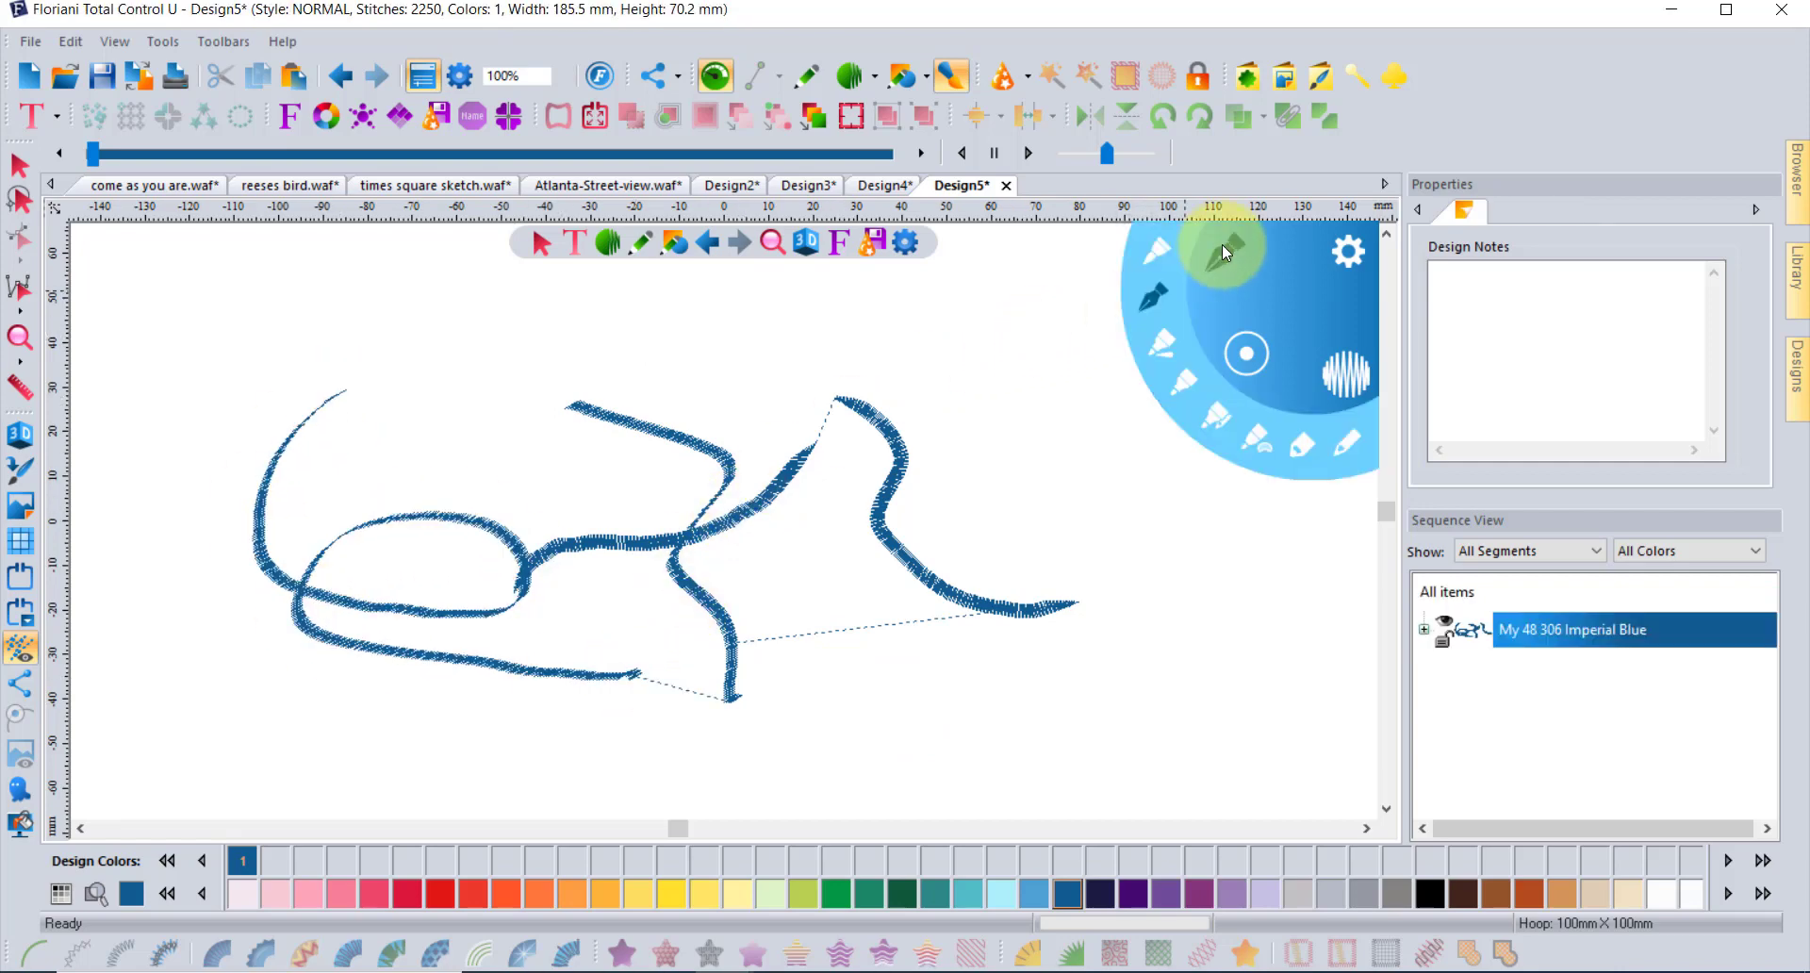
left_click(1157, 350)
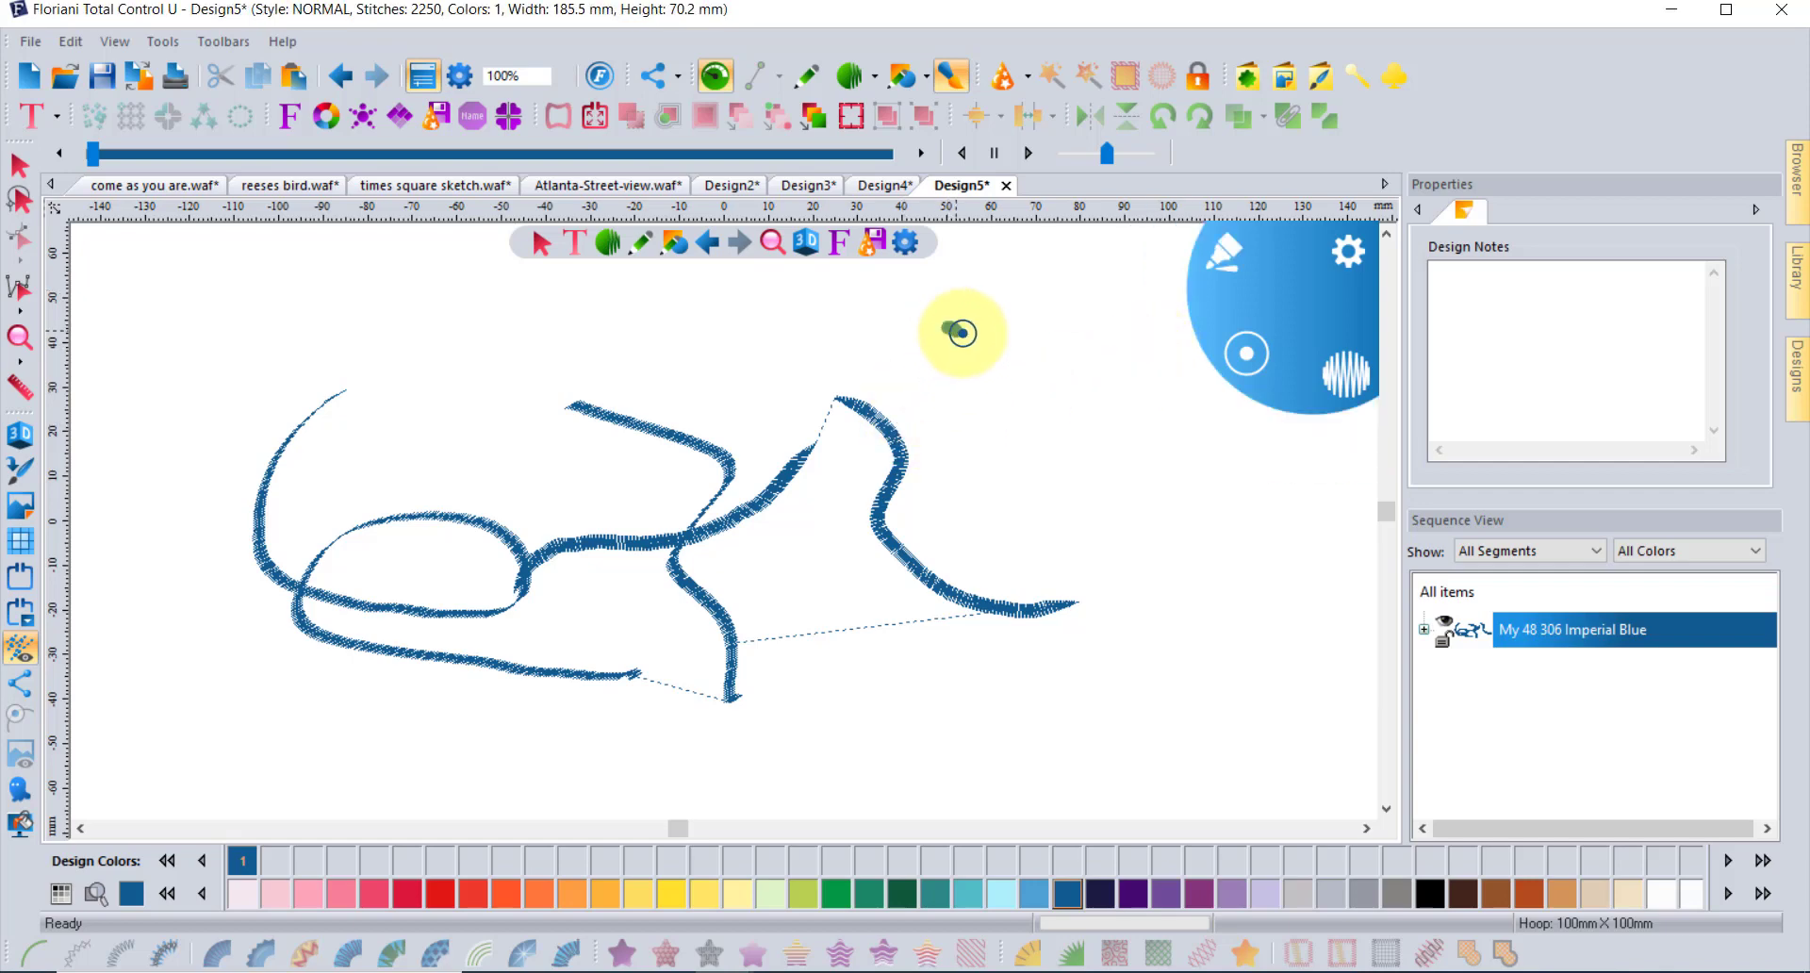
mouse_move(971, 337)
left_mouse_down()
mouse_move(986, 443)
mouse_move(1038, 478)
mouse_move(1058, 541)
mouse_move(1130, 564)
mouse_move(1140, 640)
mouse_move(1027, 690)
mouse_move(940, 649)
mouse_move(902, 690)
mouse_move(1121, 749)
mouse_move(1202, 519)
mouse_move(1074, 355)
left_mouse_up()
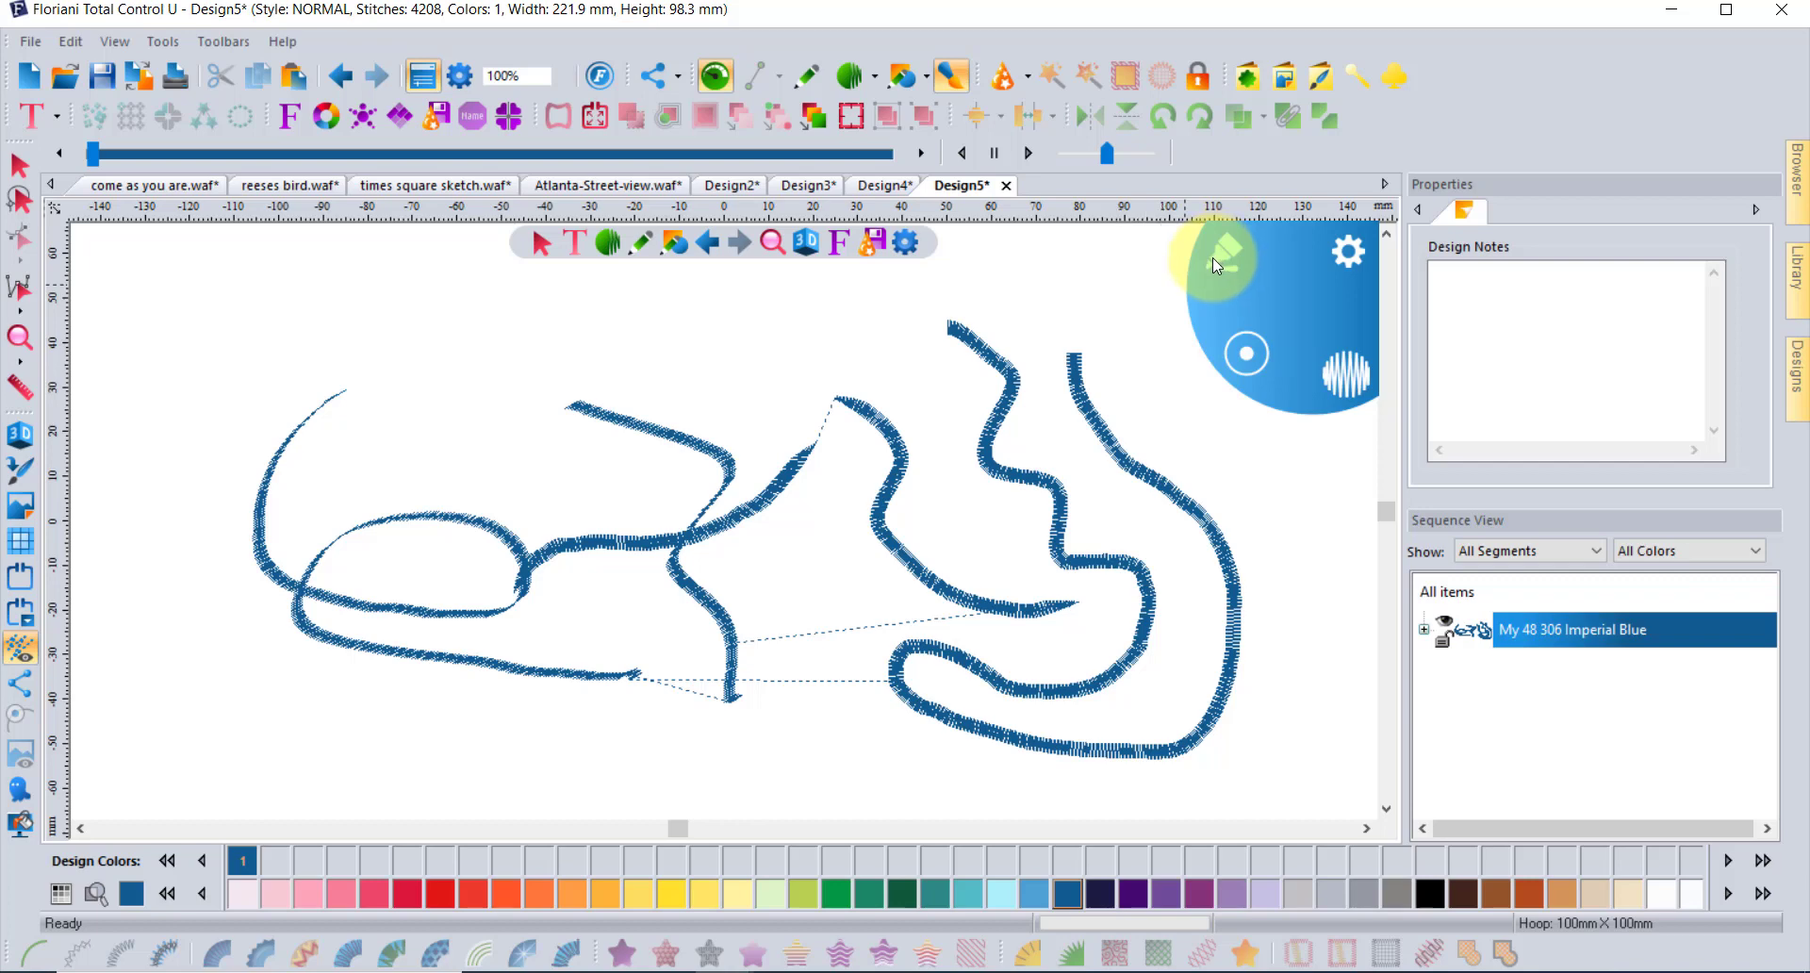
left_click(1212, 253)
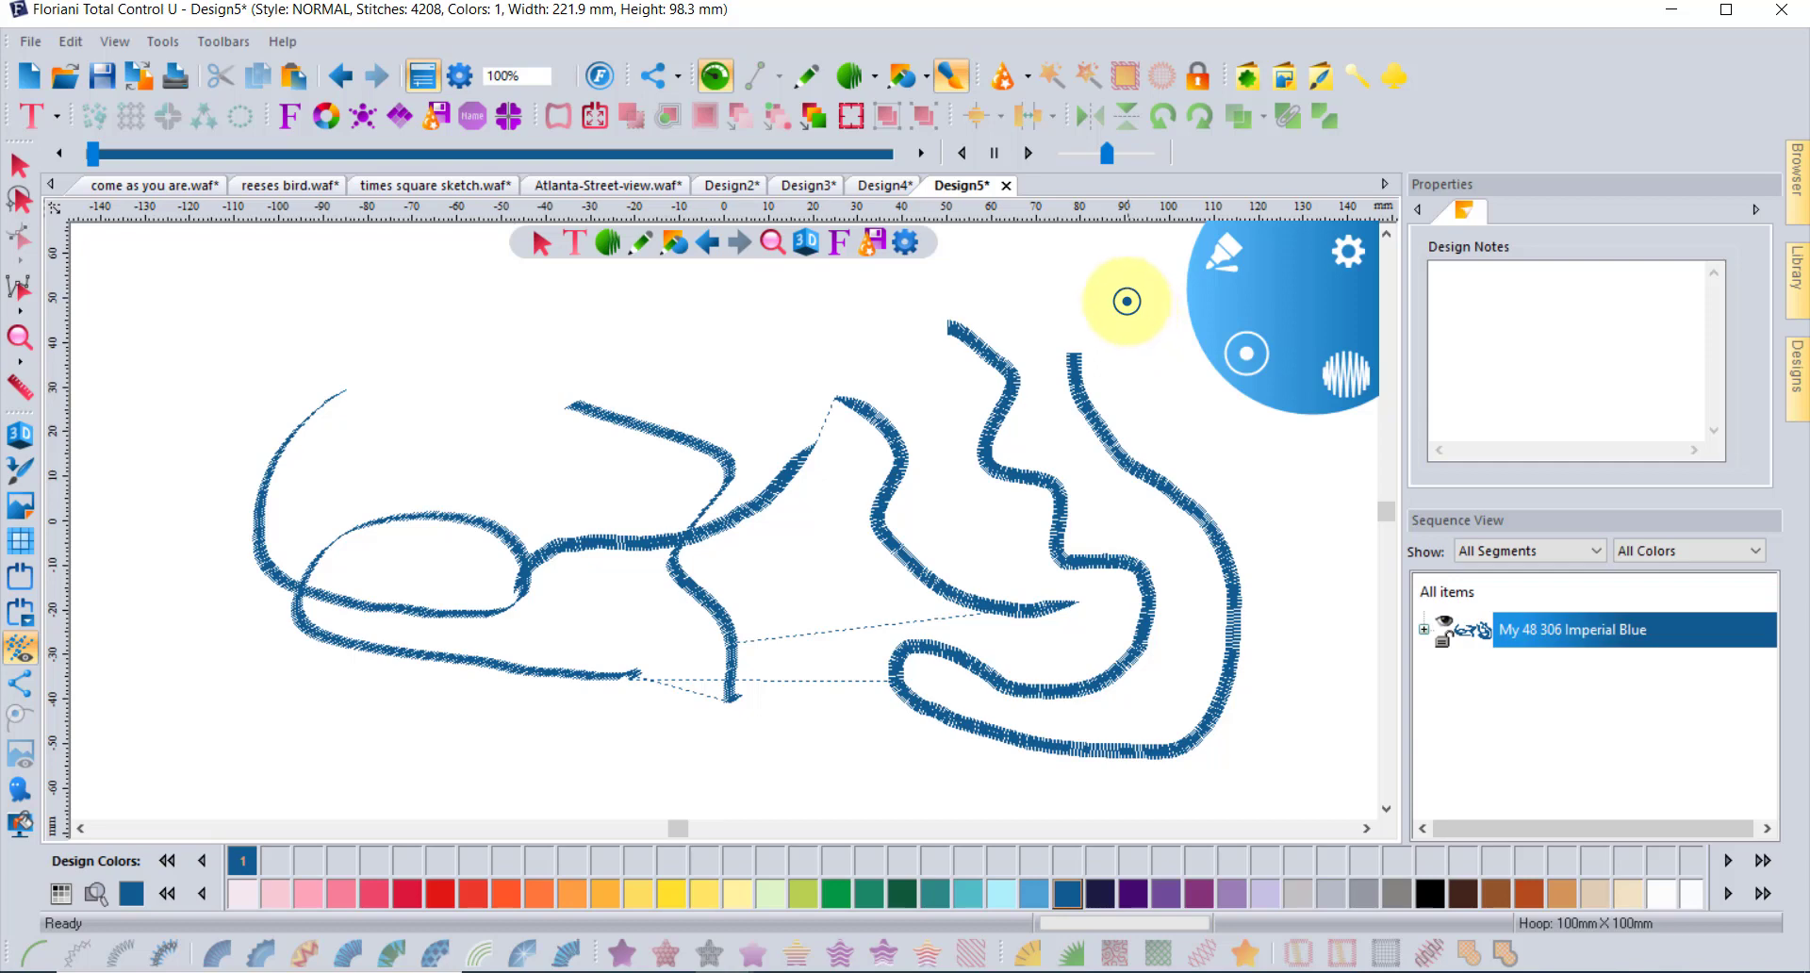
Step: Switch to Design4 to view the laptop, pen tablet, pen display and mouse graphic
left_click(882, 186)
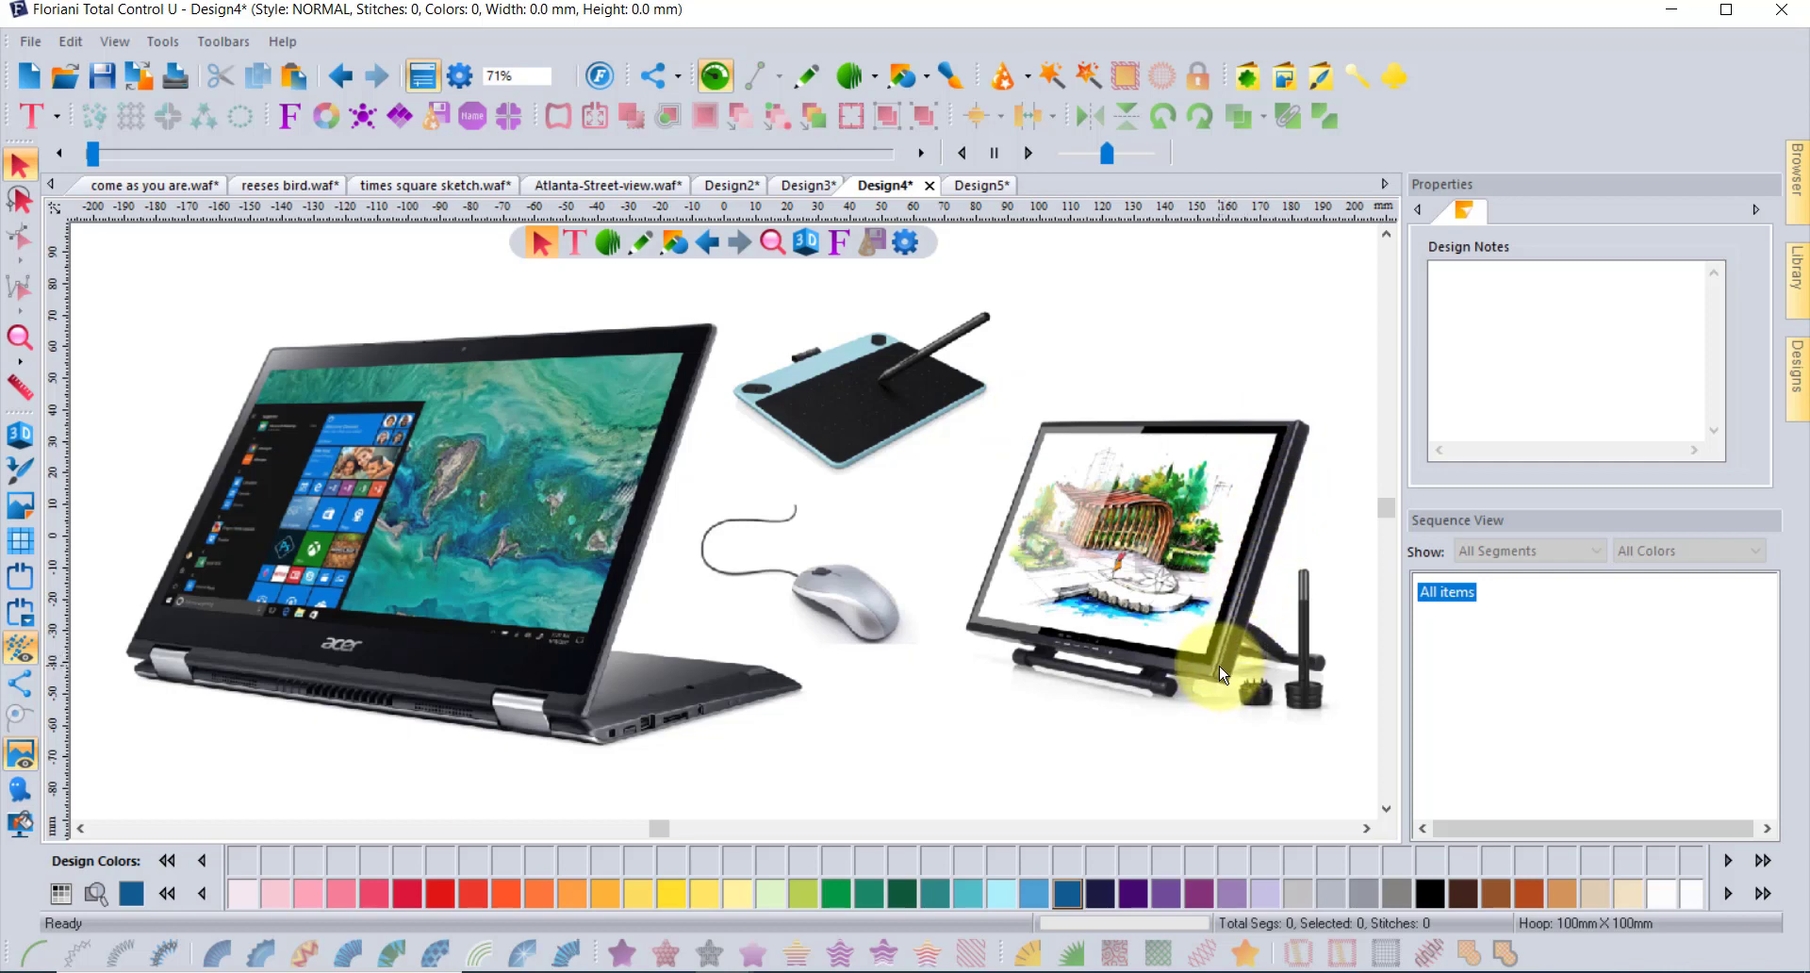
Step: Back in Design5, draw a wavy Steil-pen stroke and a freehand Applique-pen loop on the right
left_click(984, 184)
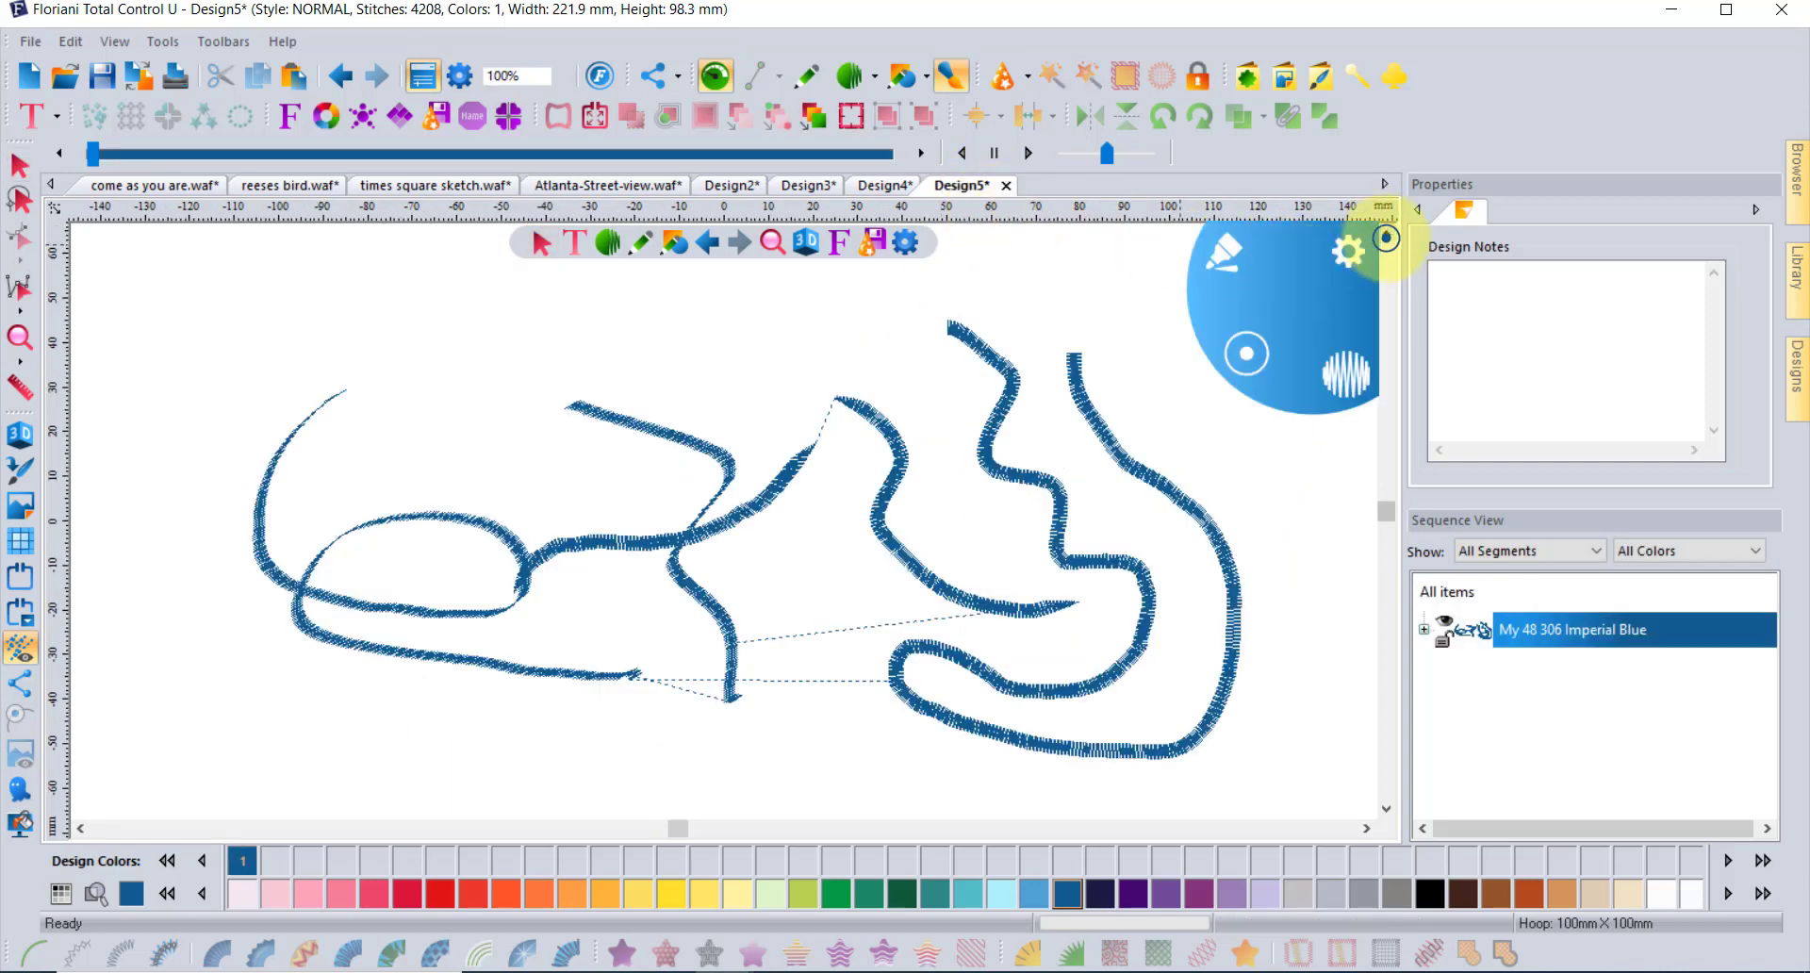
left_click(1364, 829)
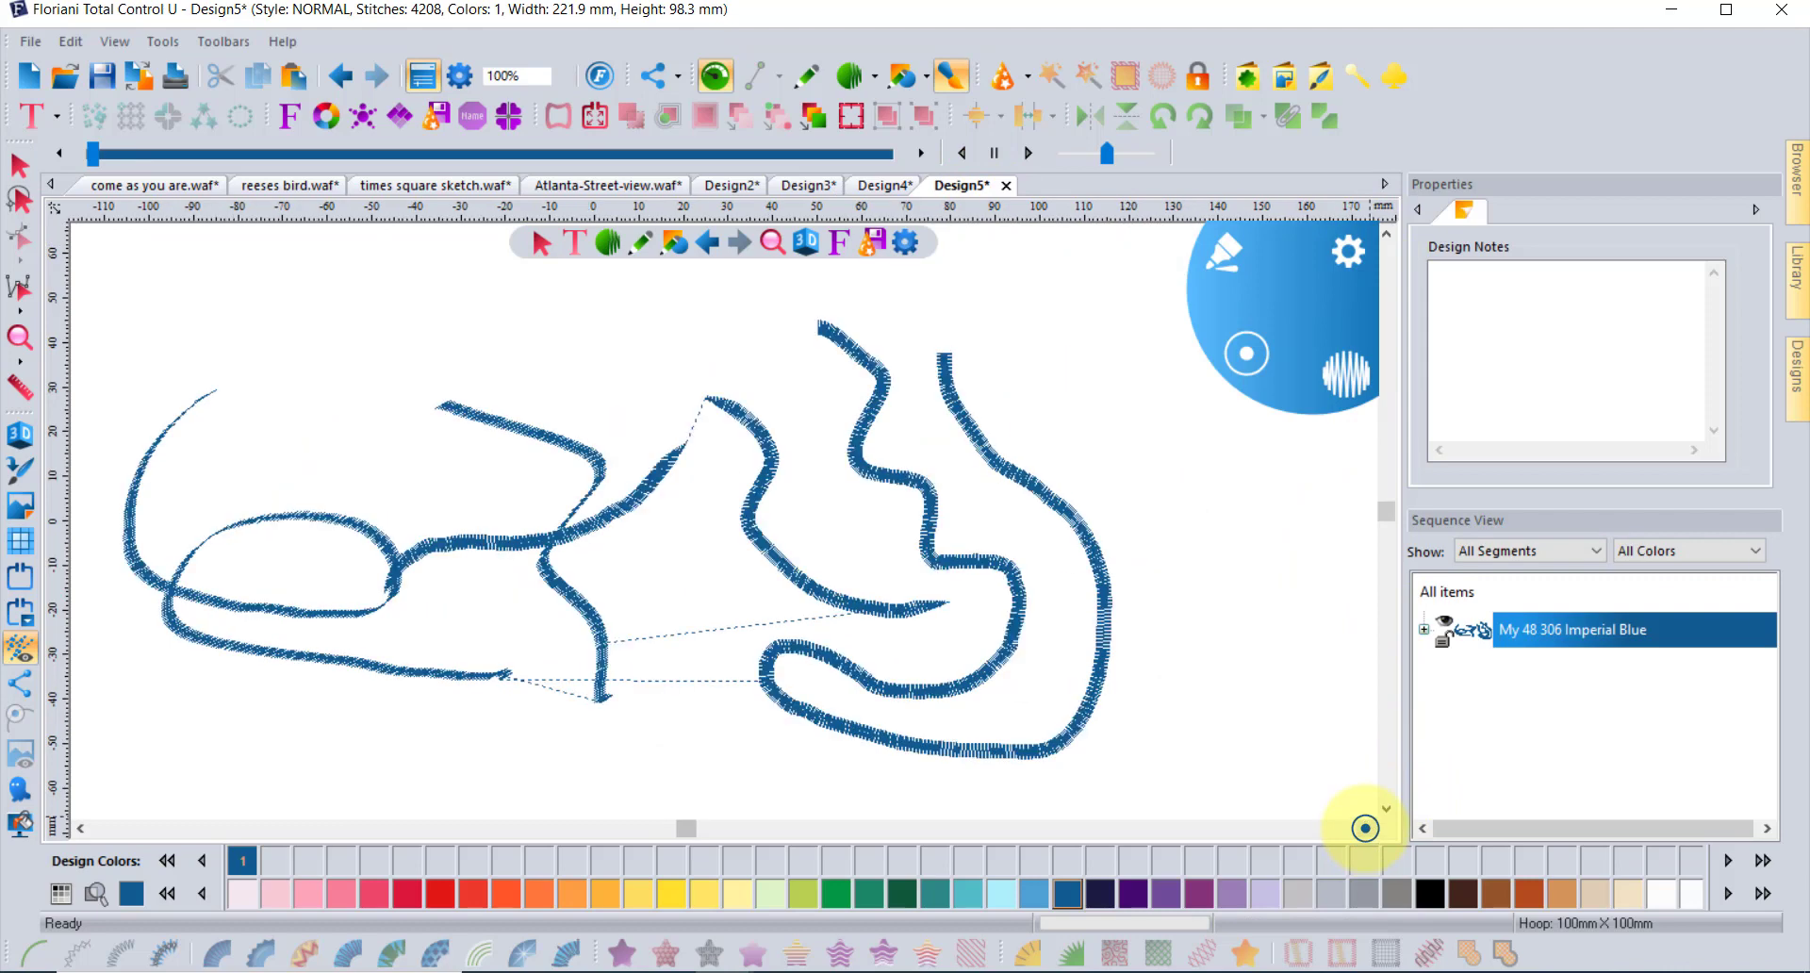
left_click(1363, 829)
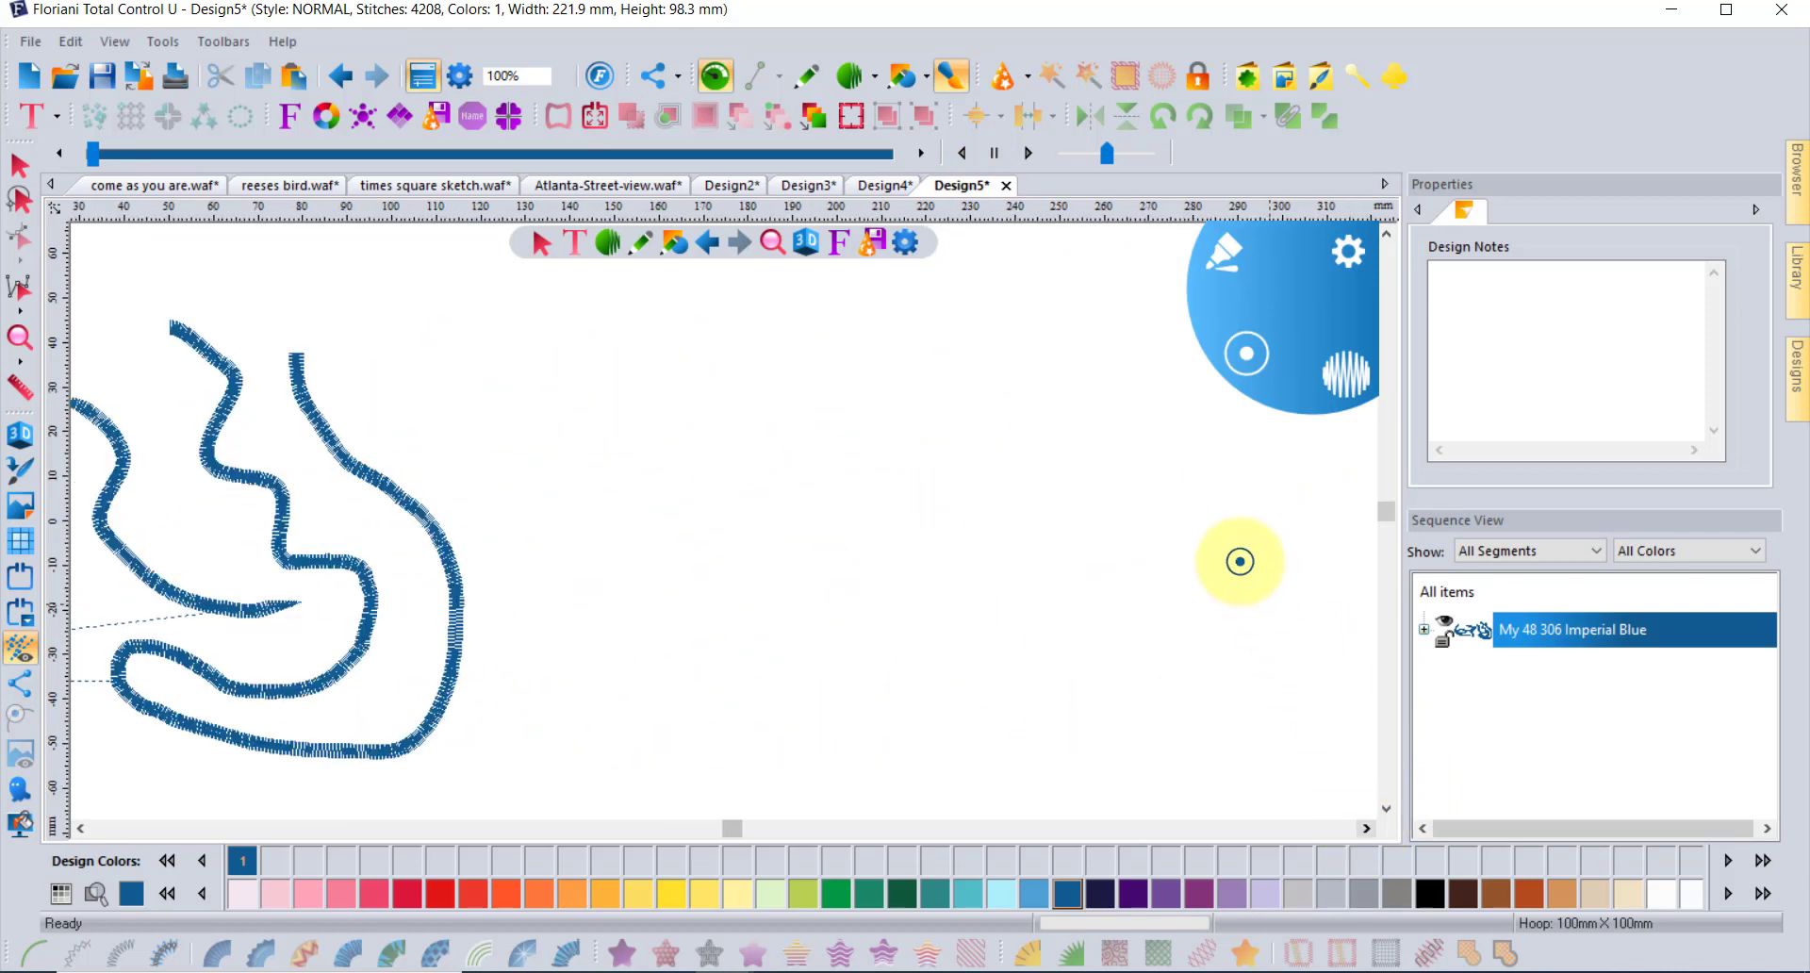
left_click(1220, 247)
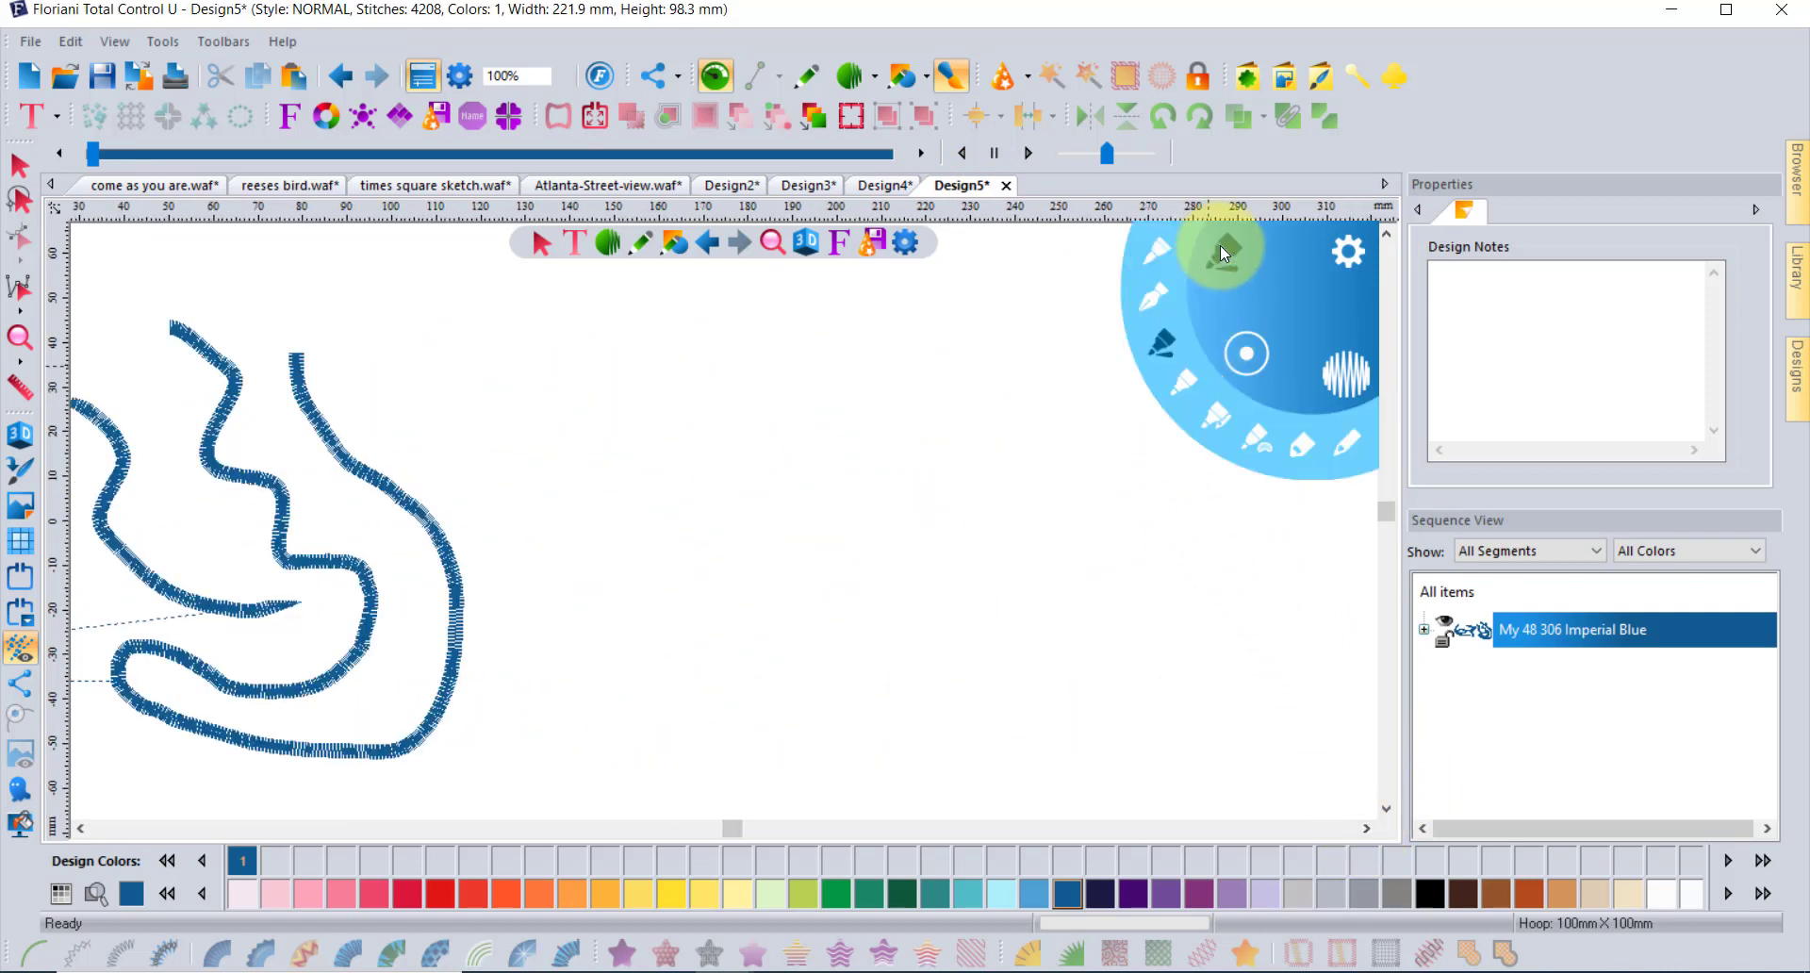
left_click(1176, 383)
mouse_move(641, 514)
left_mouse_down()
mouse_move(935, 537)
mouse_move(950, 521)
left_mouse_up()
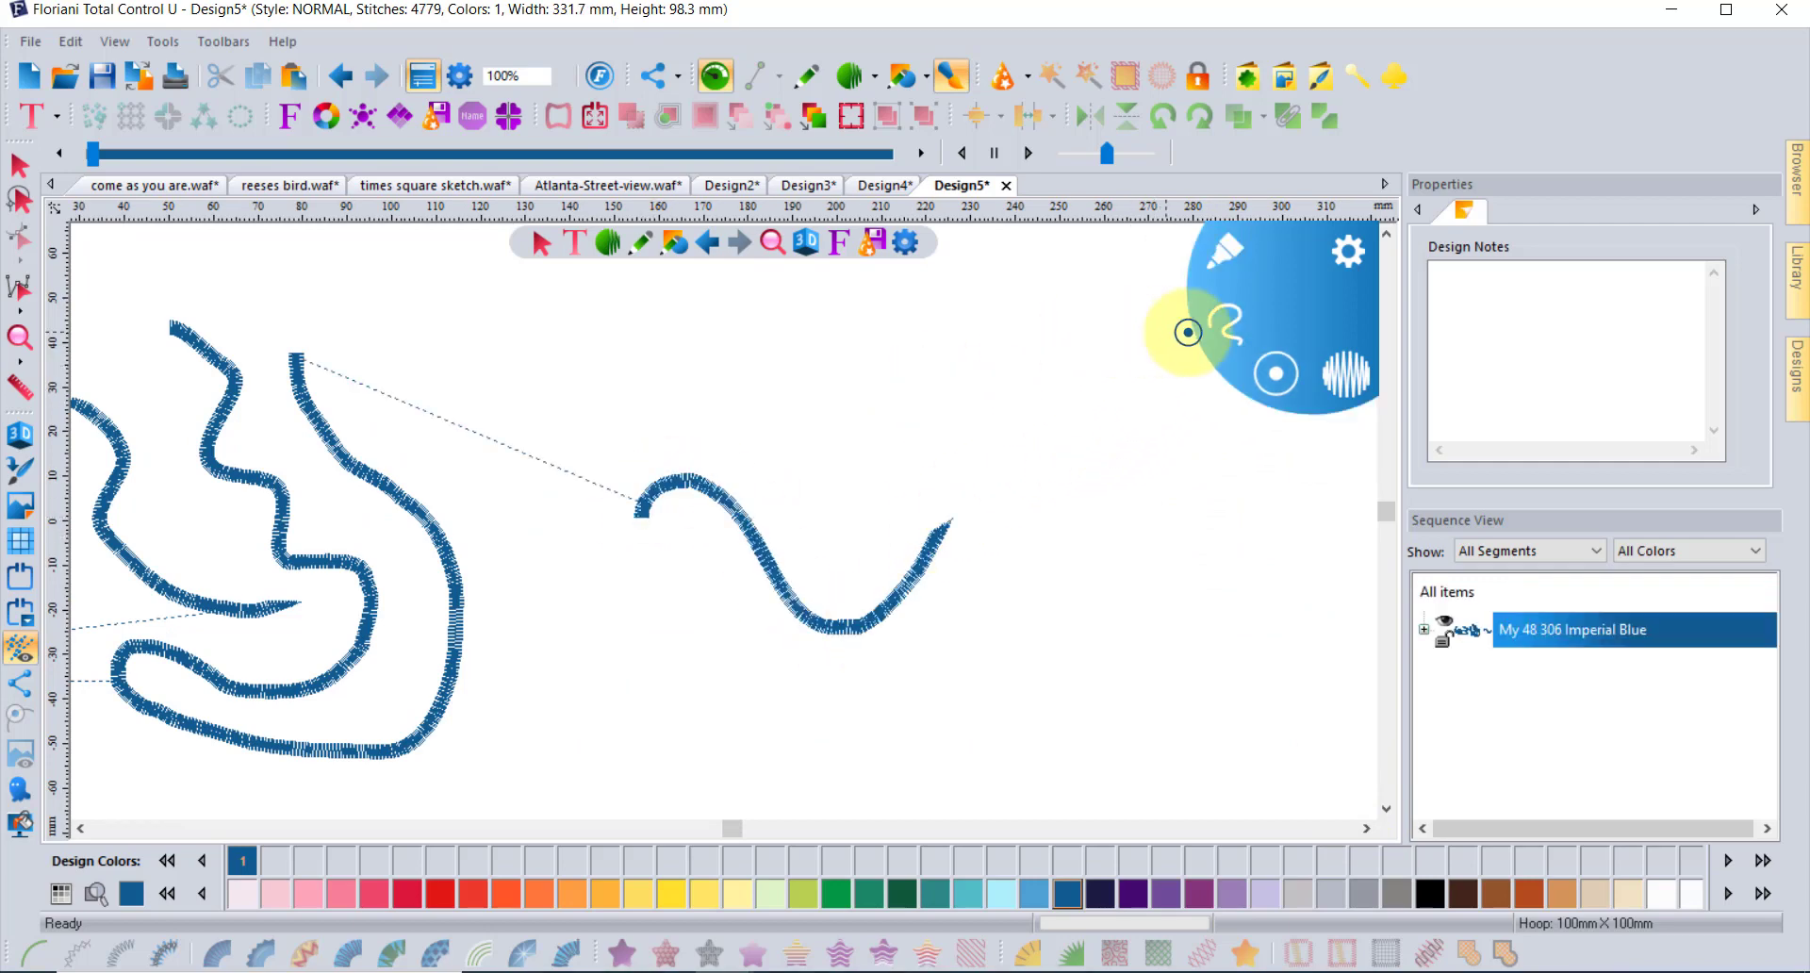
left_click(1230, 252)
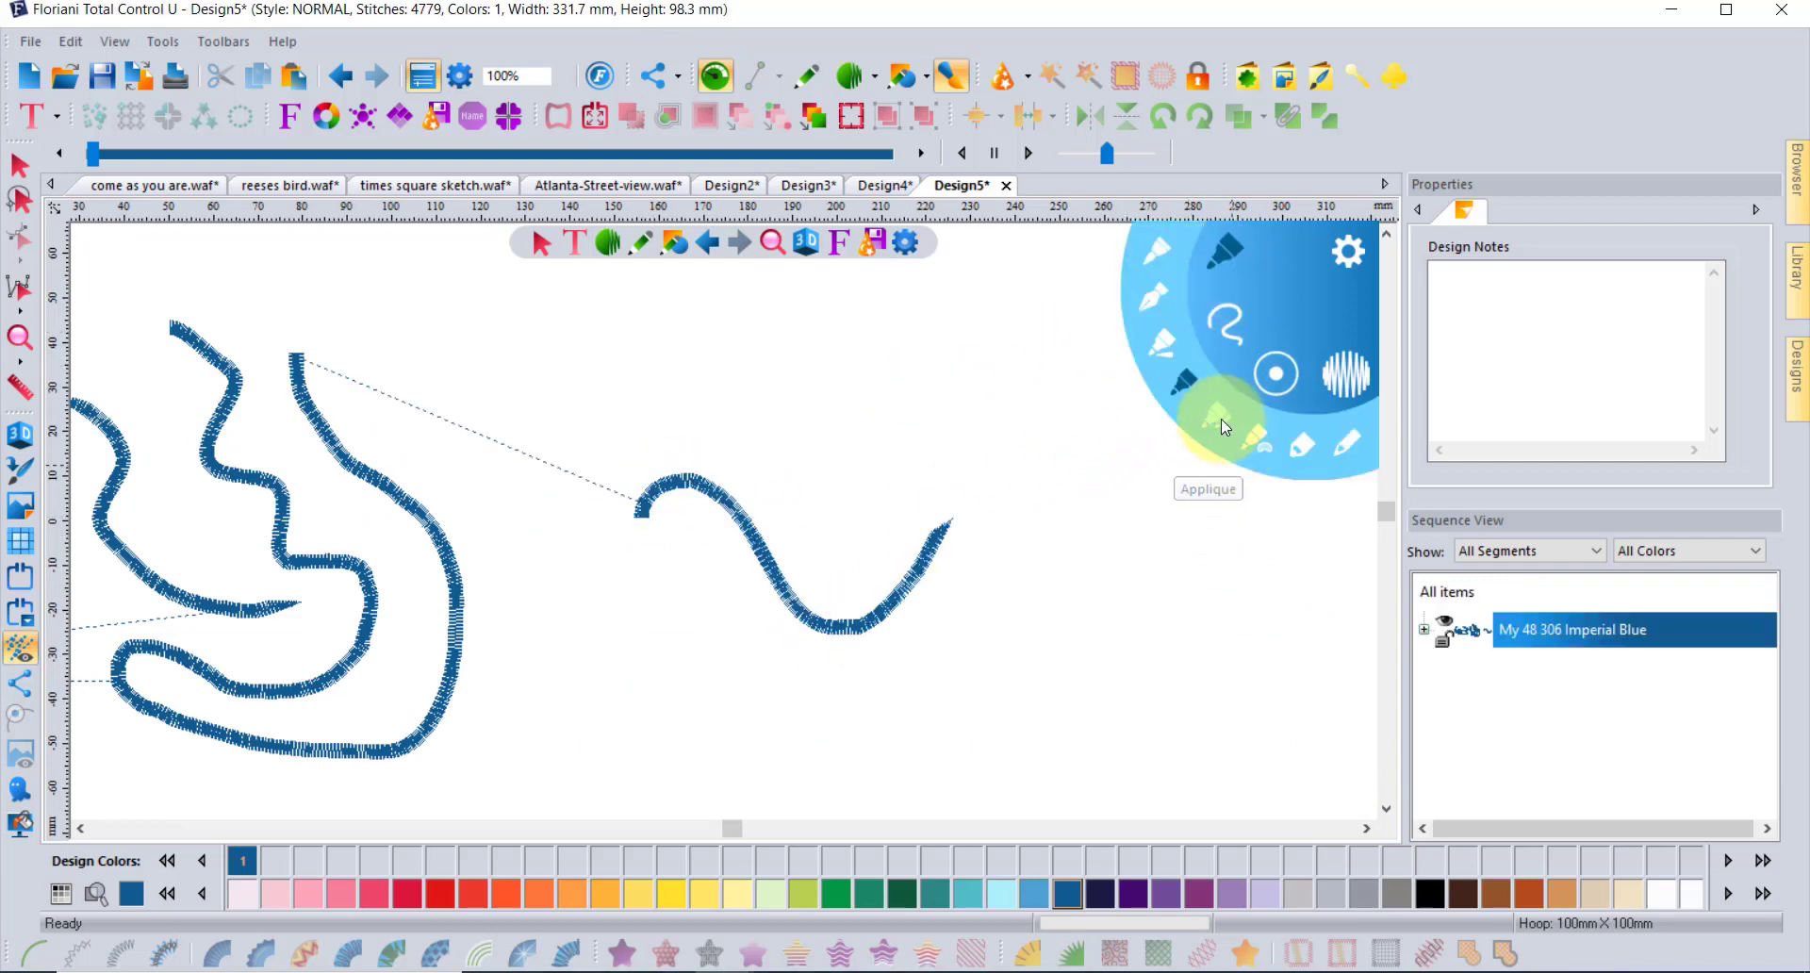
left_click(1215, 415)
mouse_move(1116, 491)
left_mouse_down()
mouse_move(1041, 558)
mouse_move(1042, 685)
mouse_move(1214, 724)
mouse_move(1181, 478)
mouse_move(1099, 394)
mouse_move(932, 373)
mouse_move(870, 418)
mouse_move(883, 457)
mouse_move(1051, 444)
left_mouse_up()
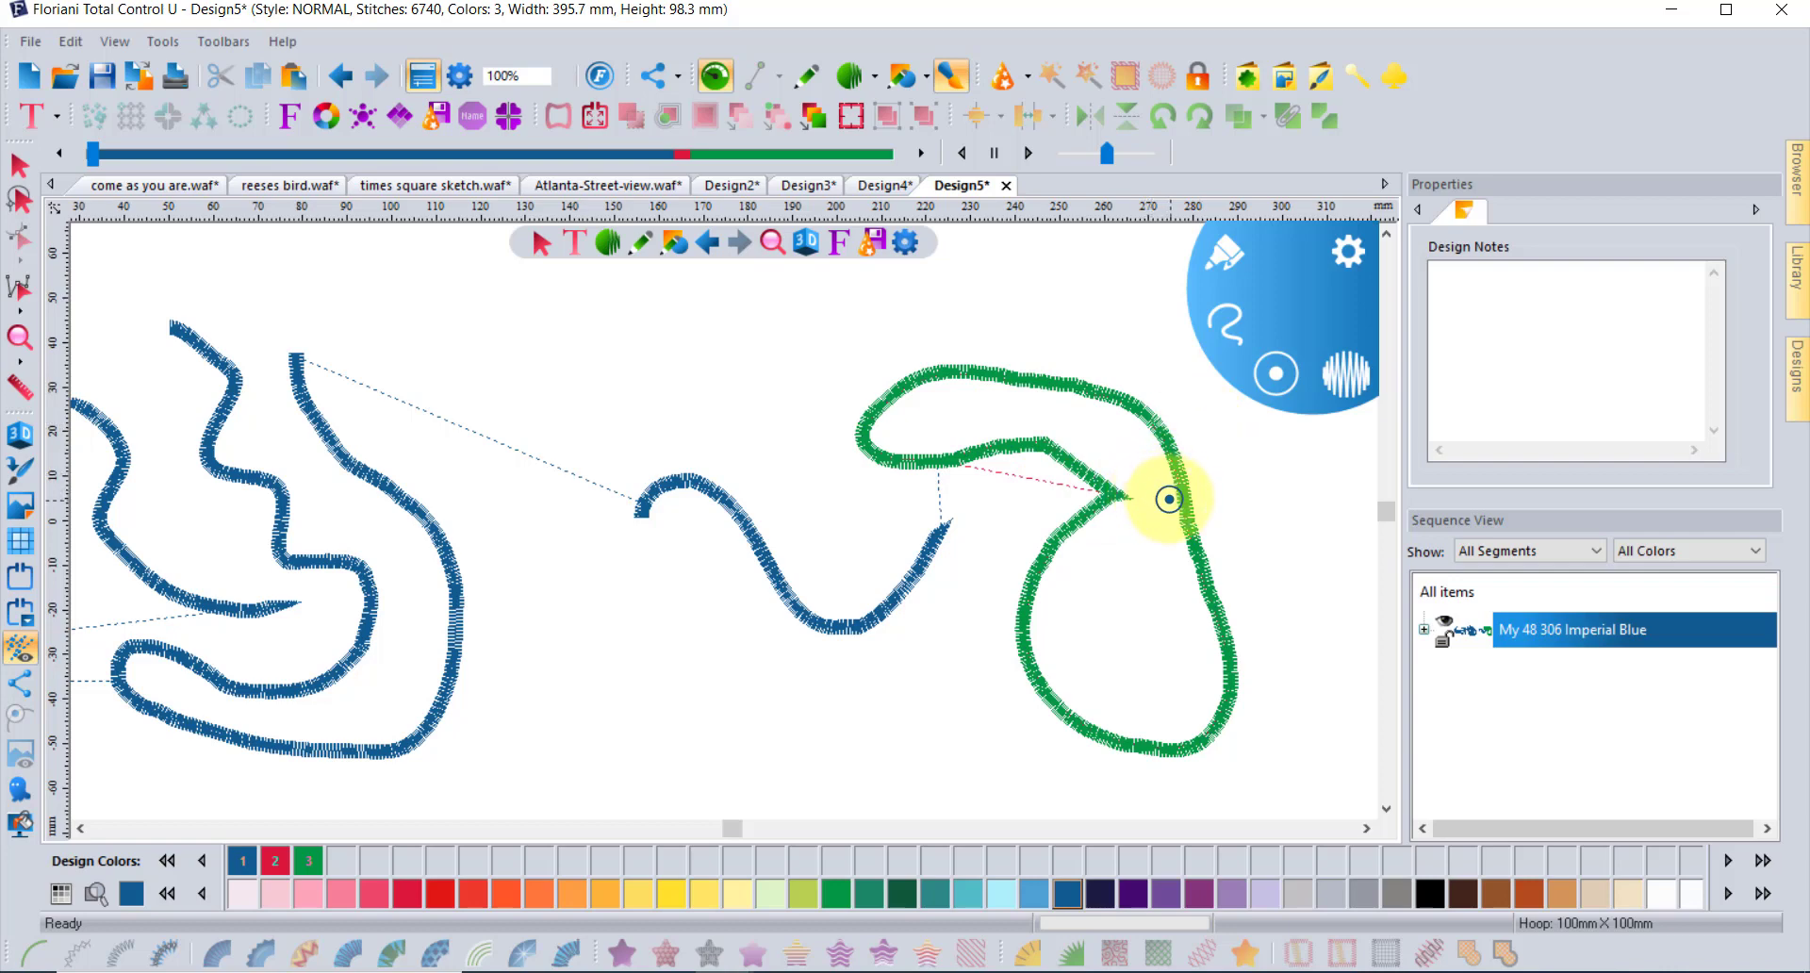
Step: Sketch a thin Spring Green outline with the Run Bean pen, right of the loop
left_click(1224, 247)
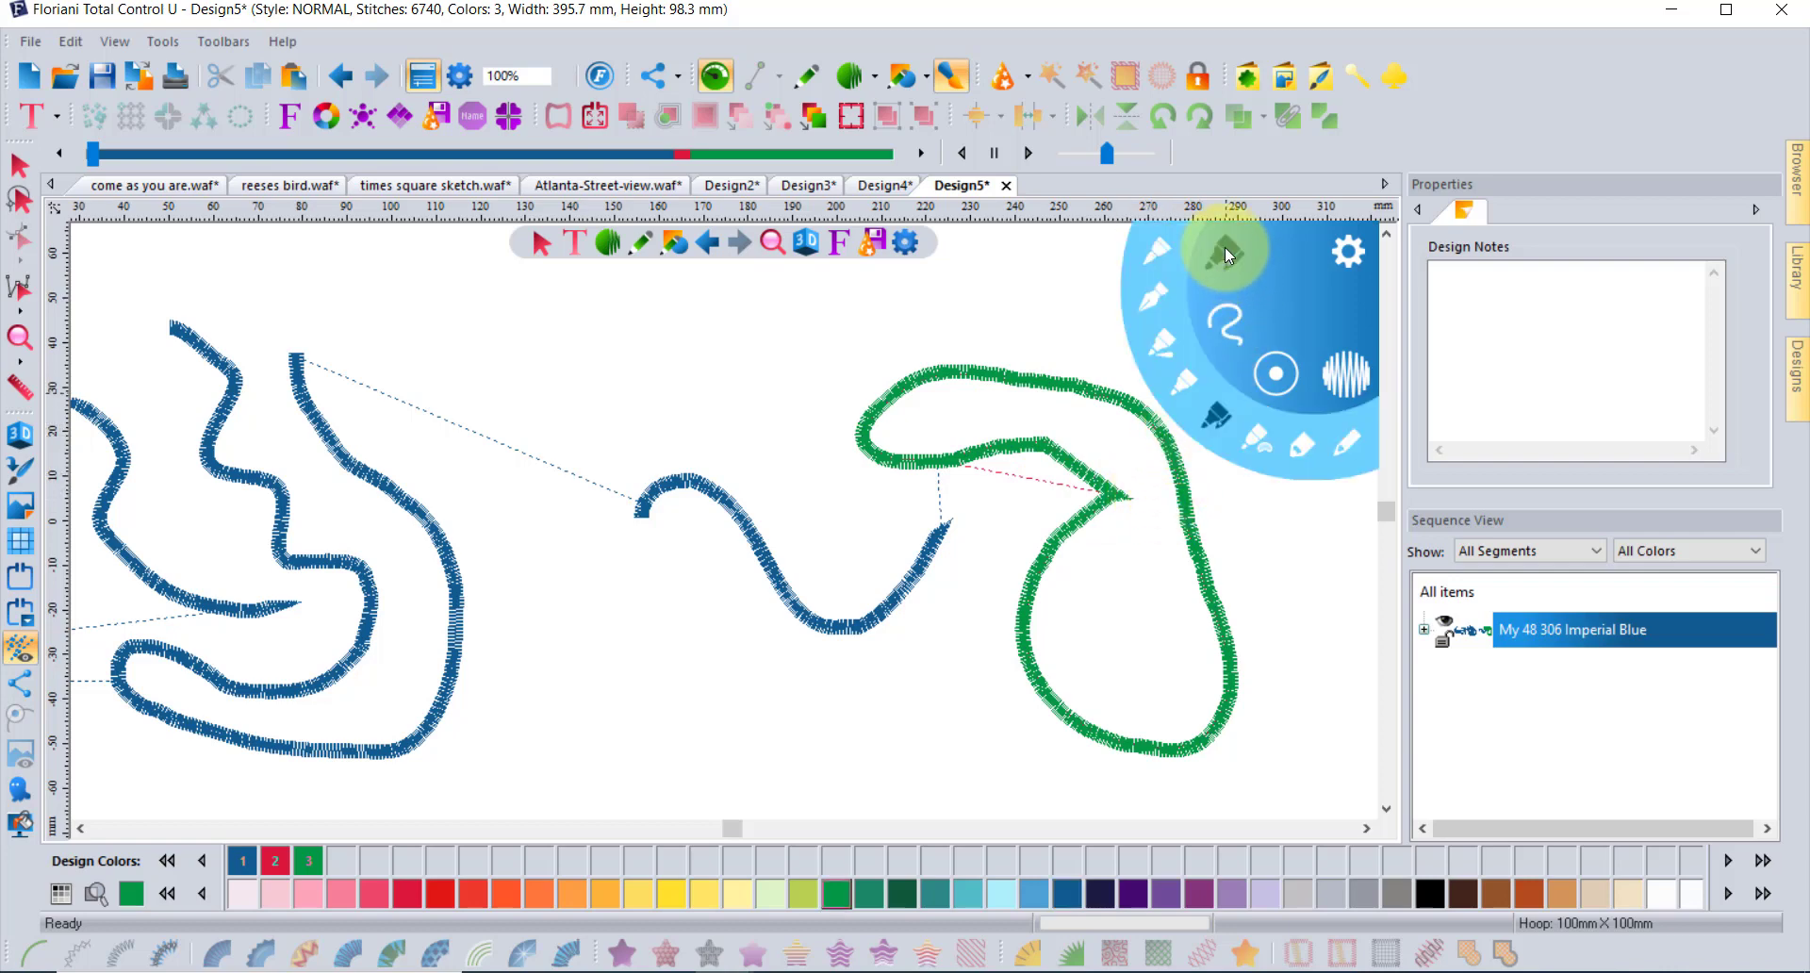
left_click(1304, 443)
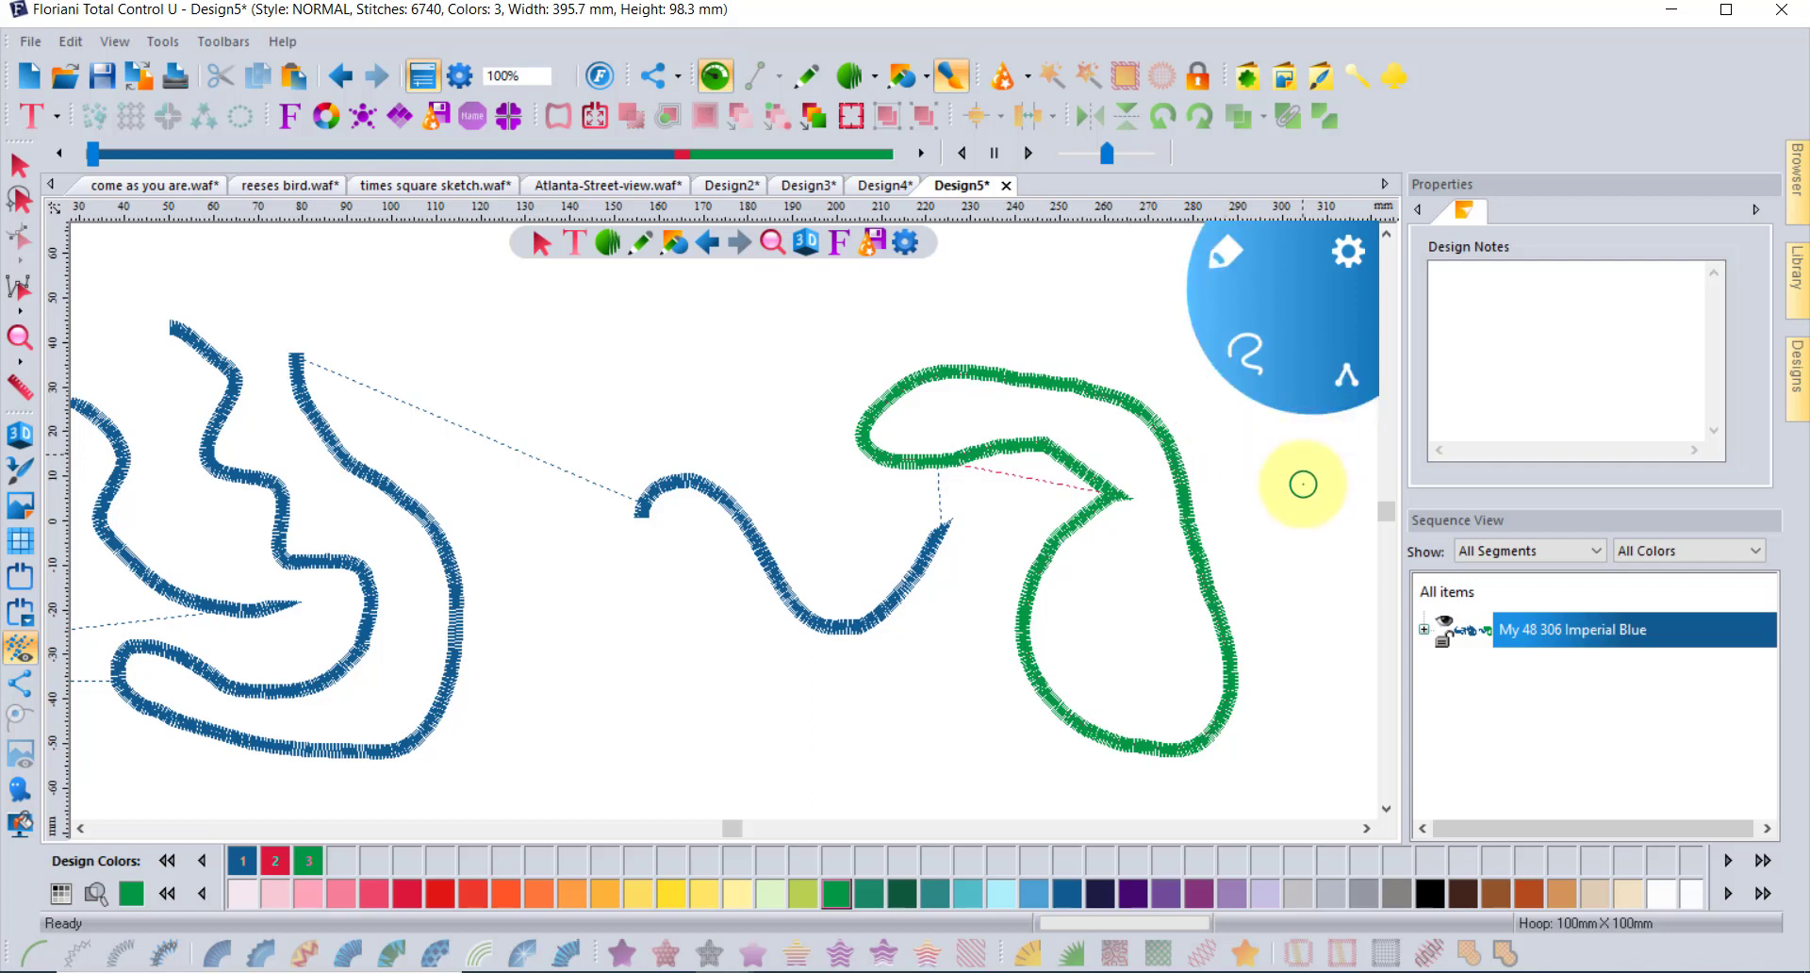
left_click(1366, 829)
left_click(1364, 832)
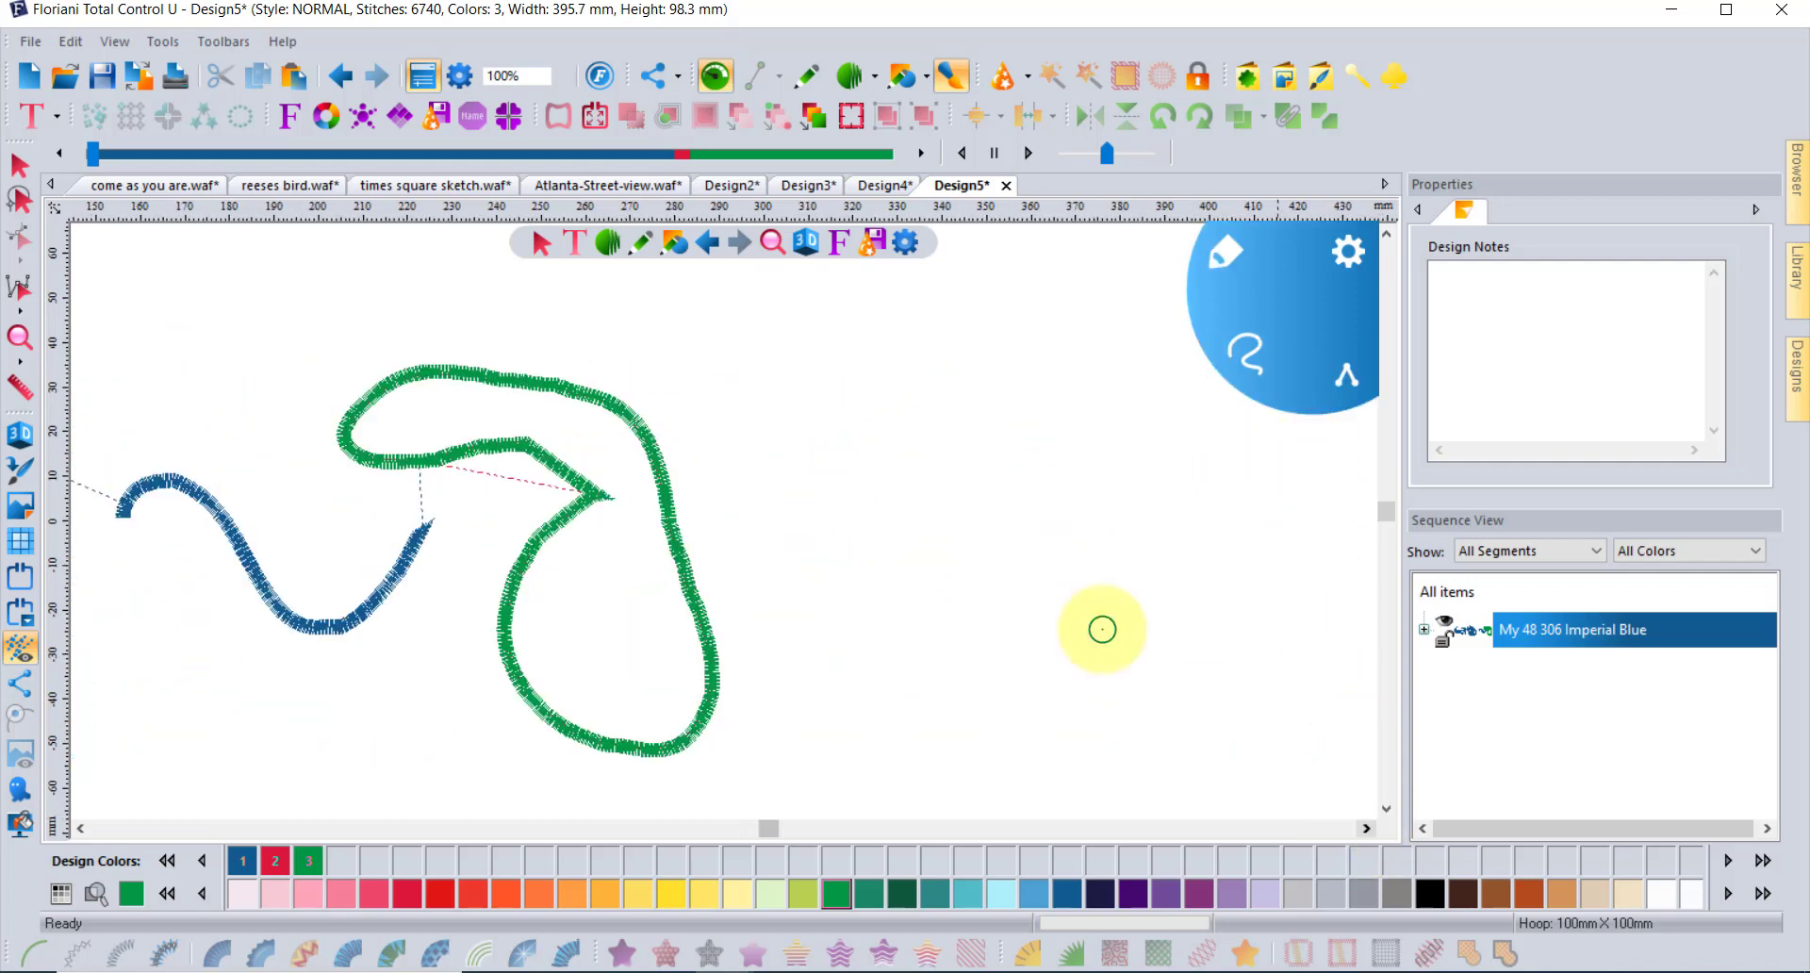
mouse_move(1015, 455)
left_mouse_down()
mouse_move(1031, 738)
mouse_move(815, 550)
left_mouse_up()
mouse_move(811, 461)
left_mouse_down()
mouse_move(934, 359)
mouse_move(1082, 389)
mouse_move(1001, 425)
left_mouse_up()
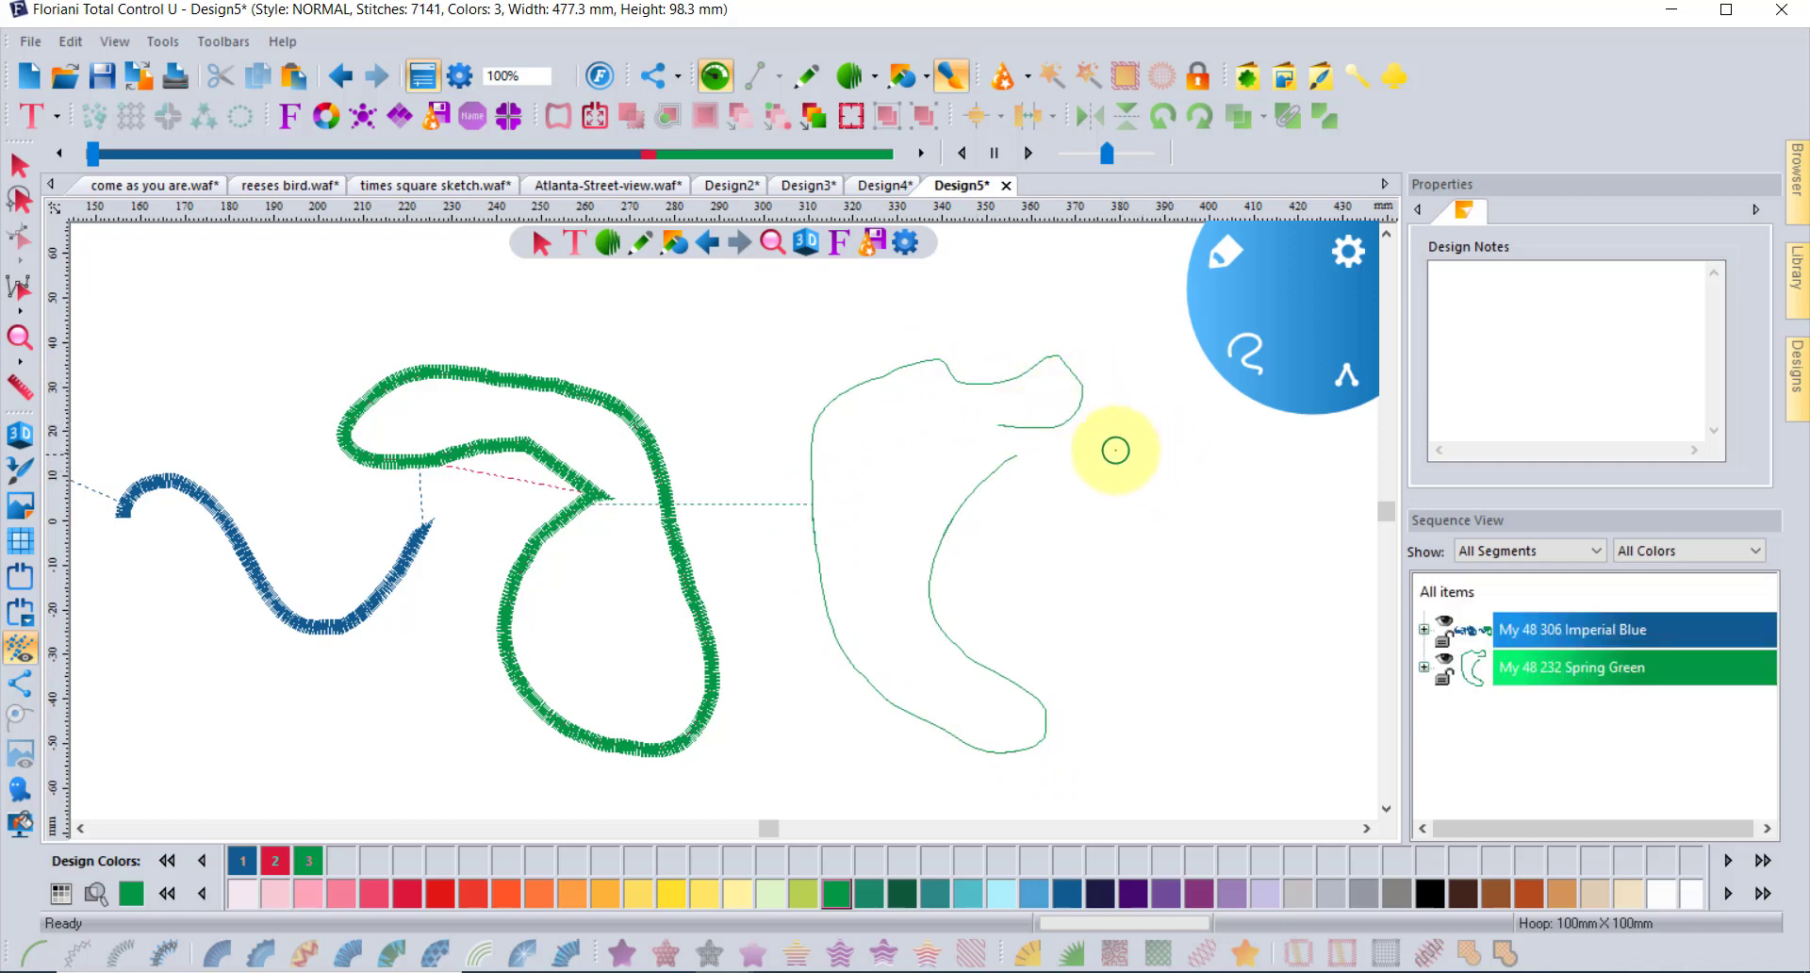
Step: Draw a solid green freehand fill shape beside the bean-stitch outline using the fill pen
left_click(1227, 248)
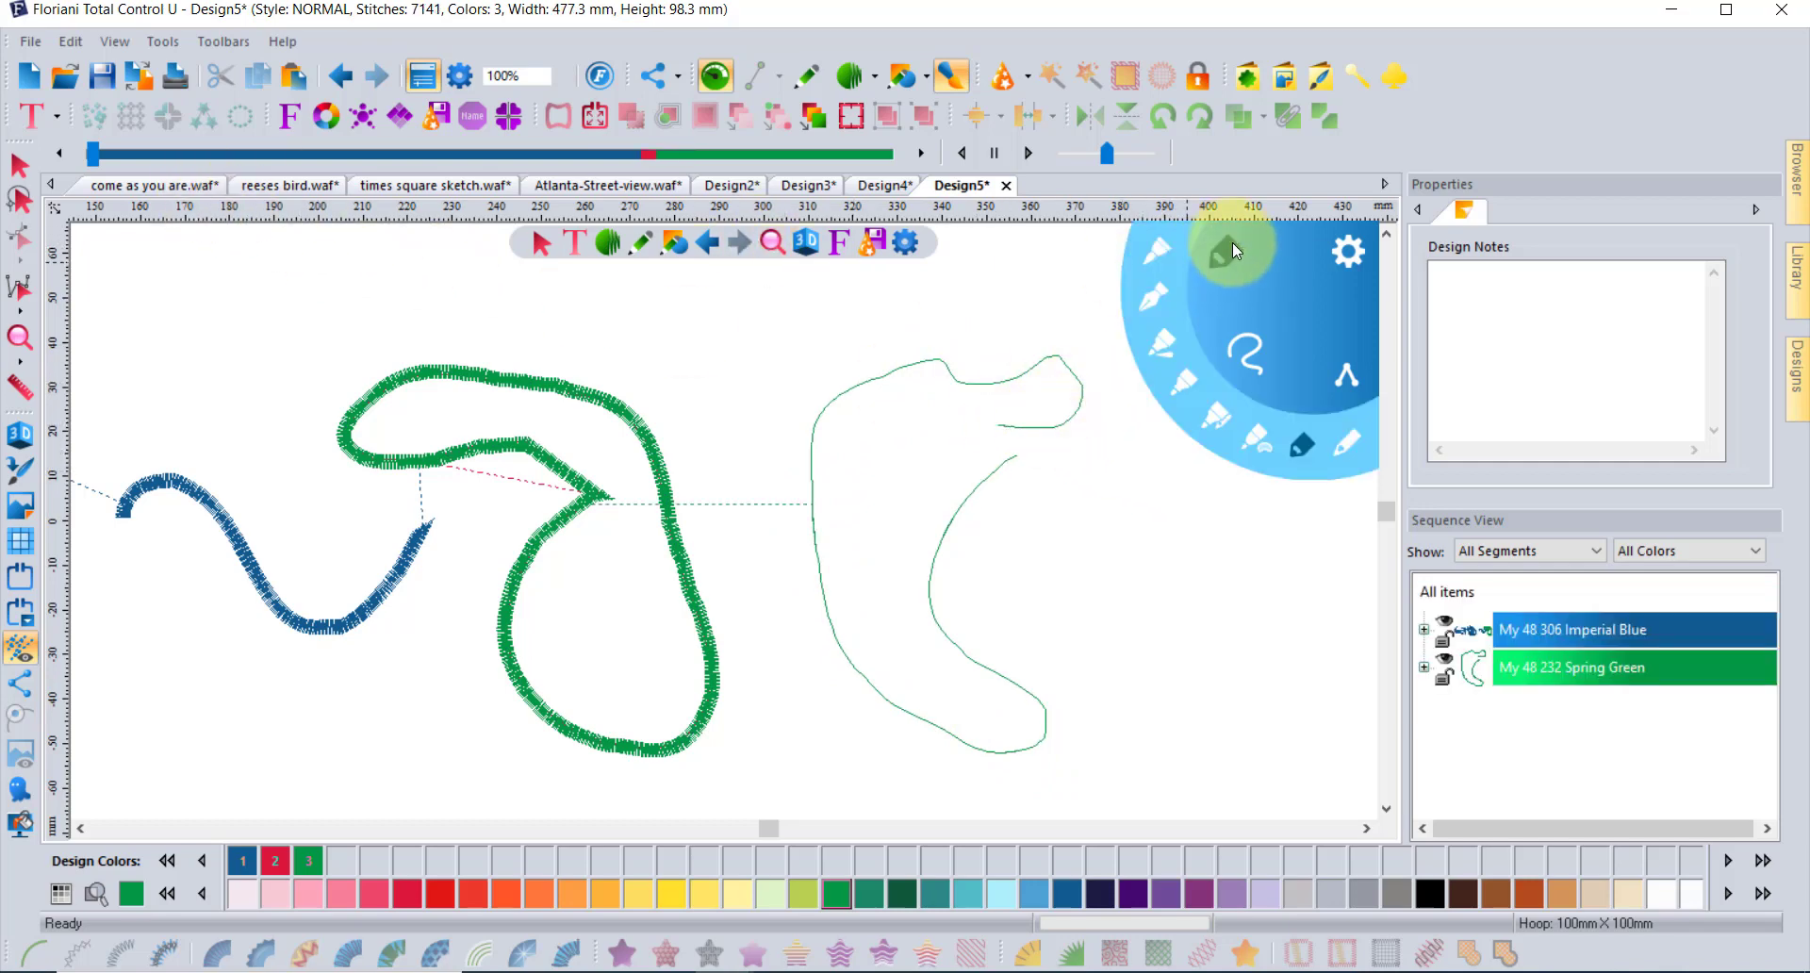
left_click(1257, 439)
mouse_move(1171, 452)
left_mouse_down()
mouse_move(1080, 605)
mouse_move(1110, 709)
mouse_move(1214, 744)
mouse_move(1196, 557)
mouse_move(1199, 450)
left_mouse_up()
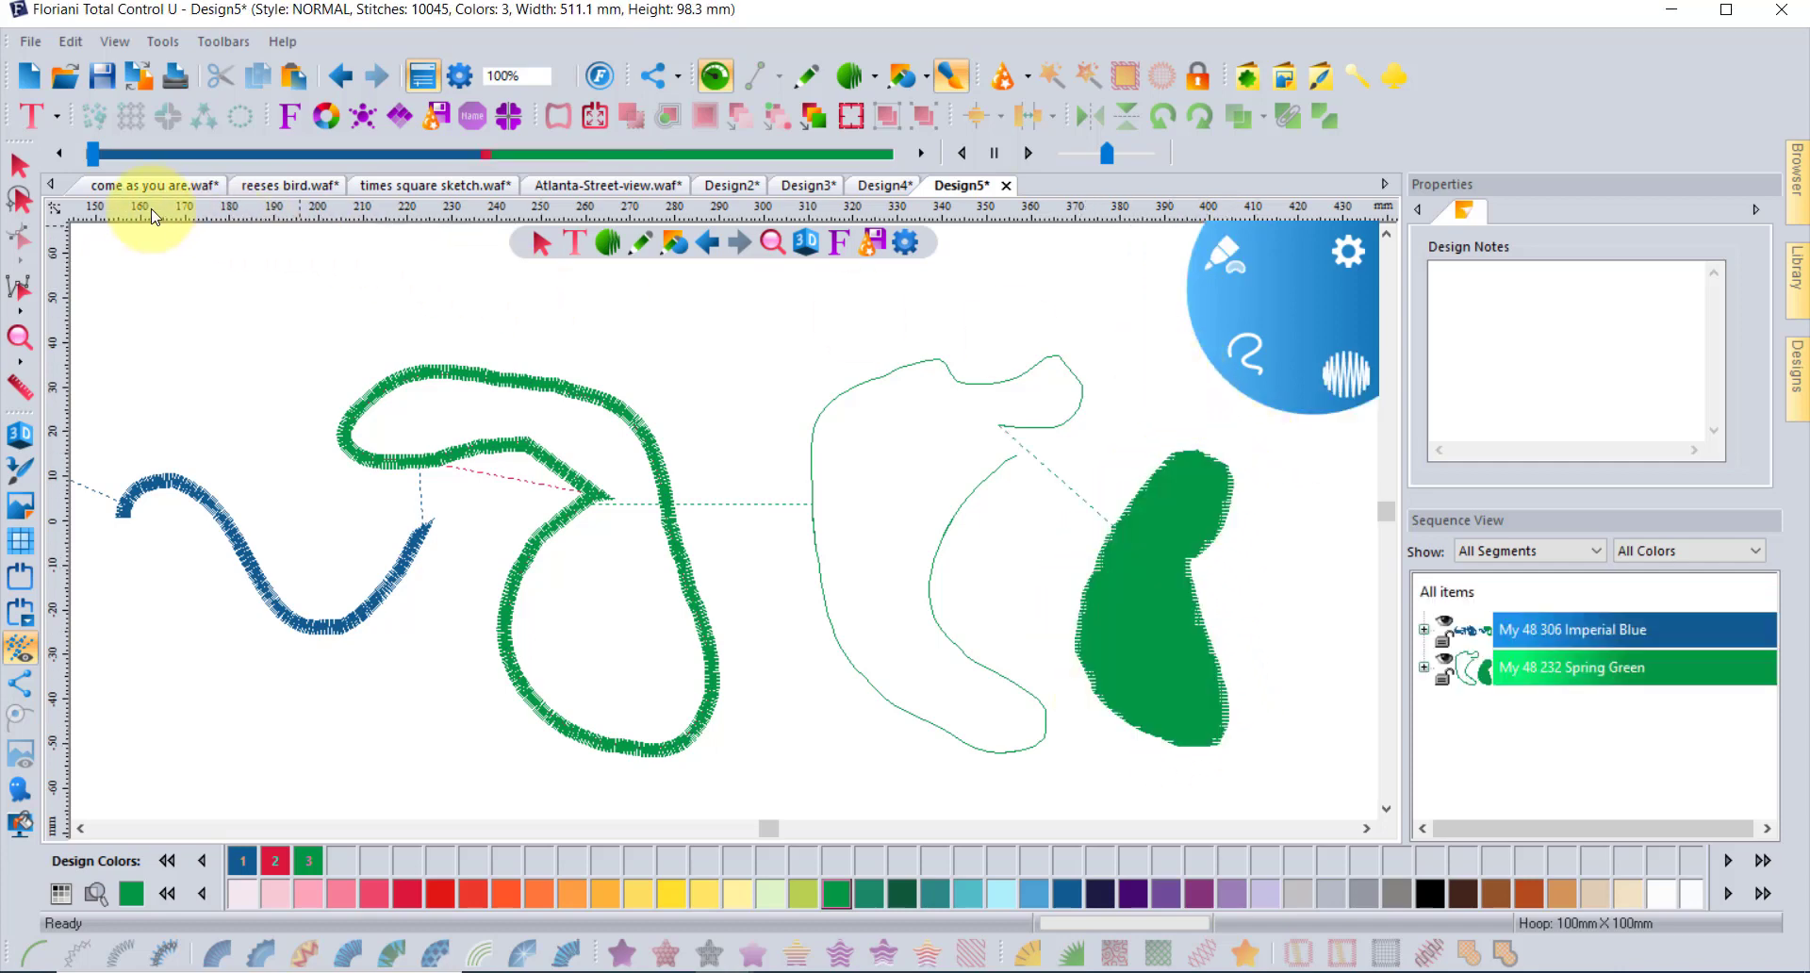
Step: Select the green fill shape to check its settings, then switch to the come as you are design
left_click(18, 165)
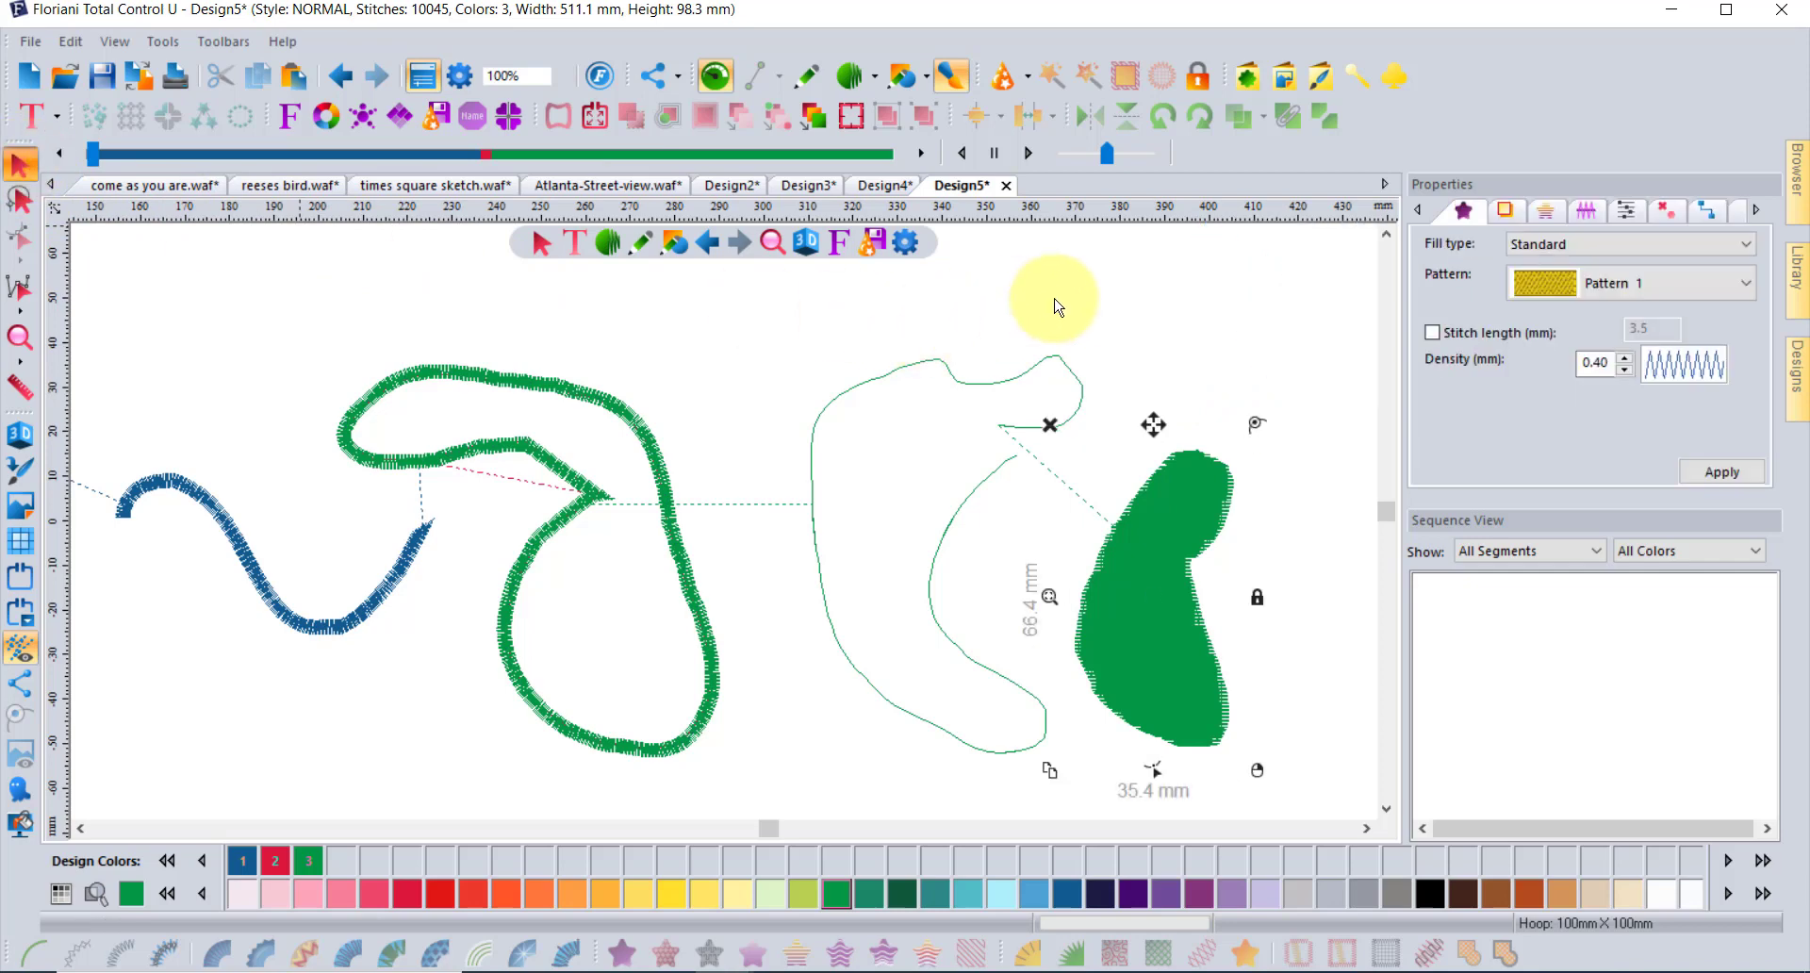
left_click(1264, 277)
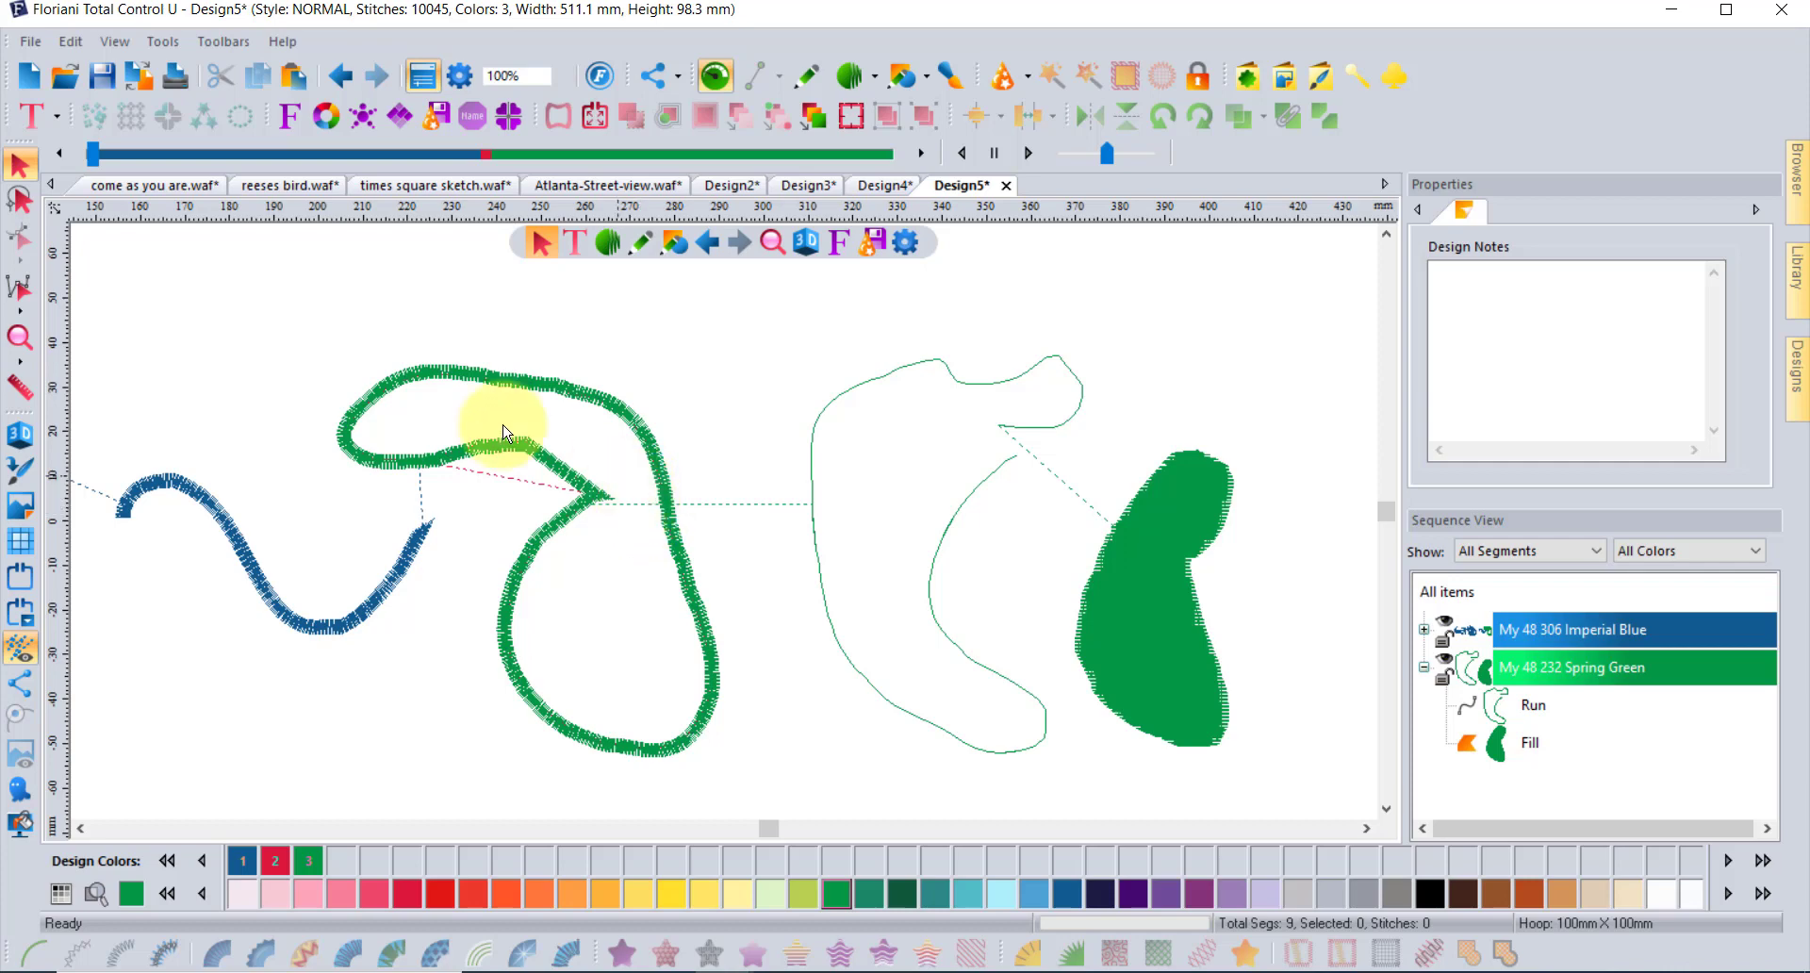
left_click(134, 186)
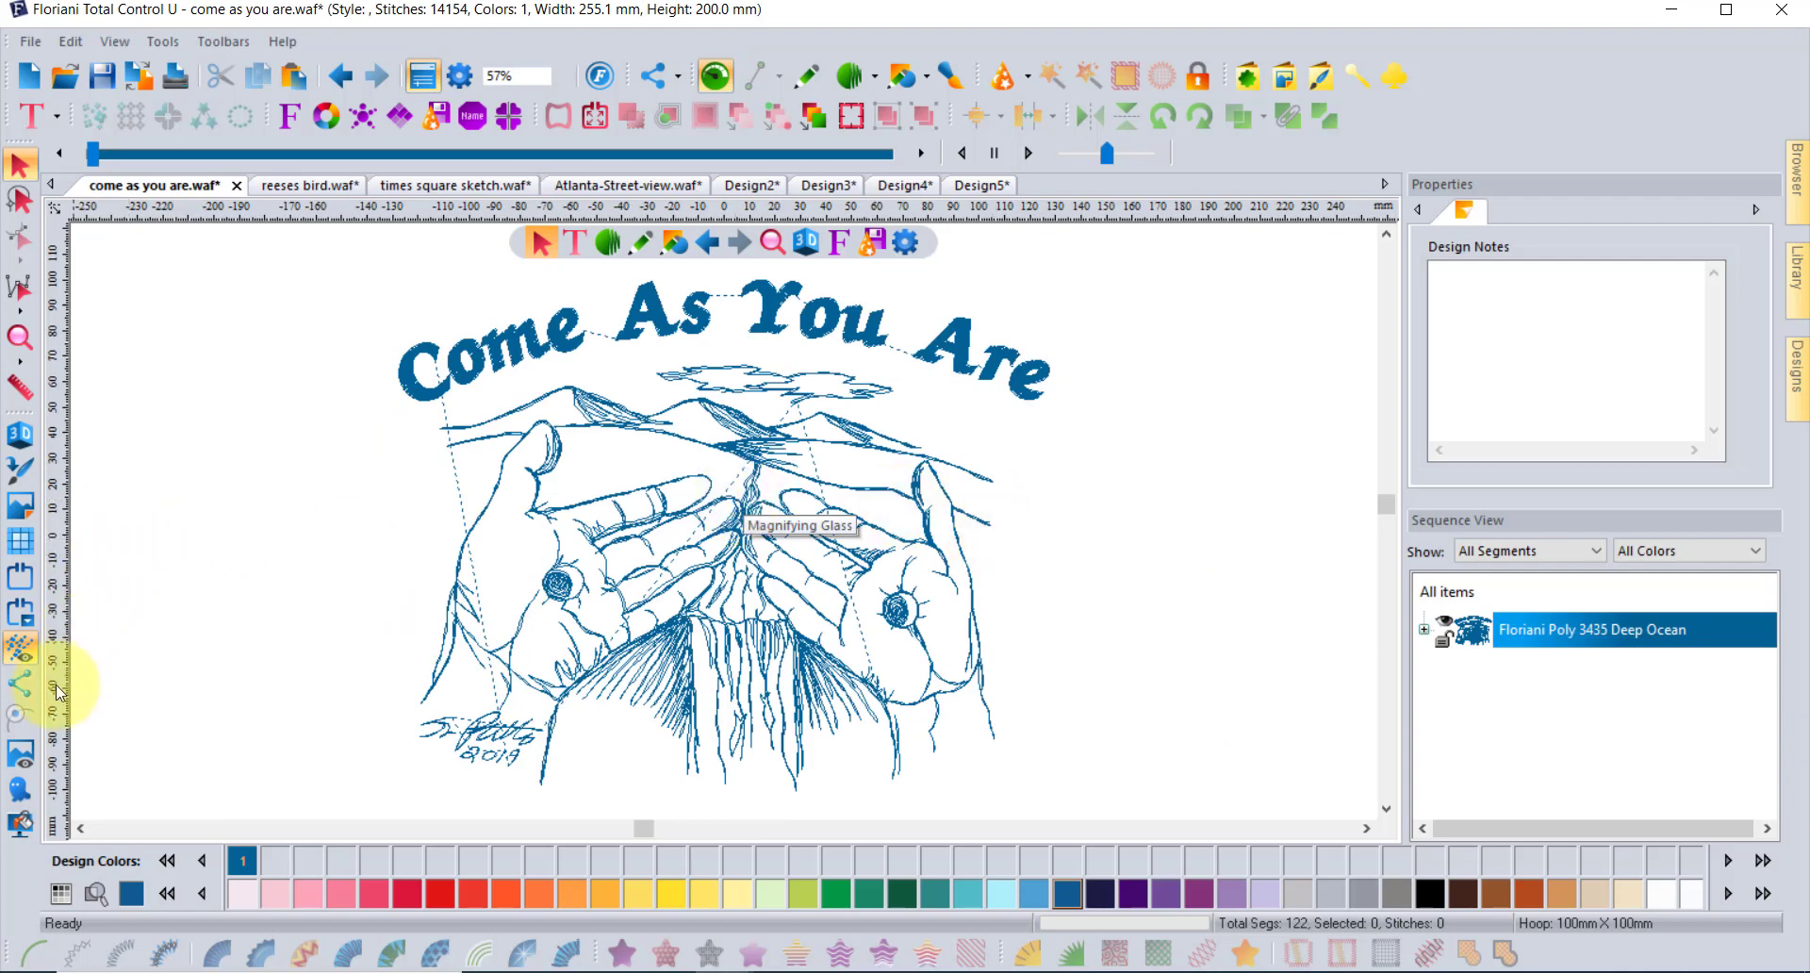
Step: Show only the pencil sketch backdrop with stitches hidden, zoom in, and make red the current thread colour
left_click(20, 756)
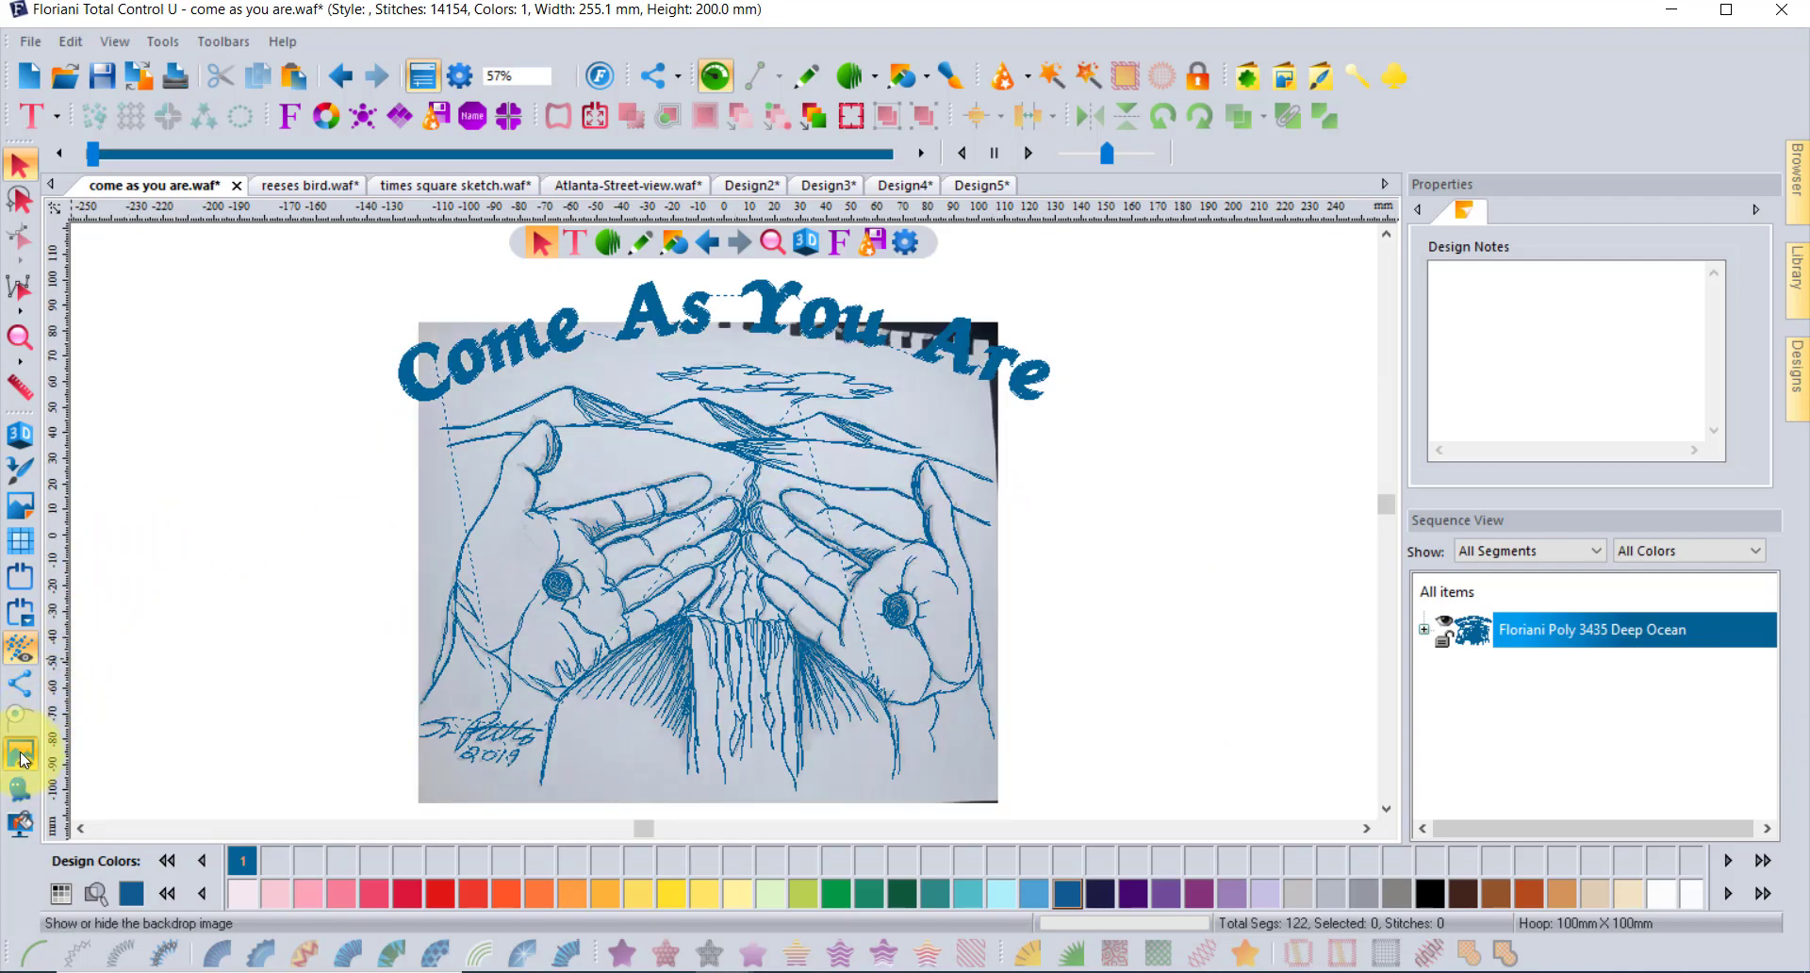
left_click(21, 756)
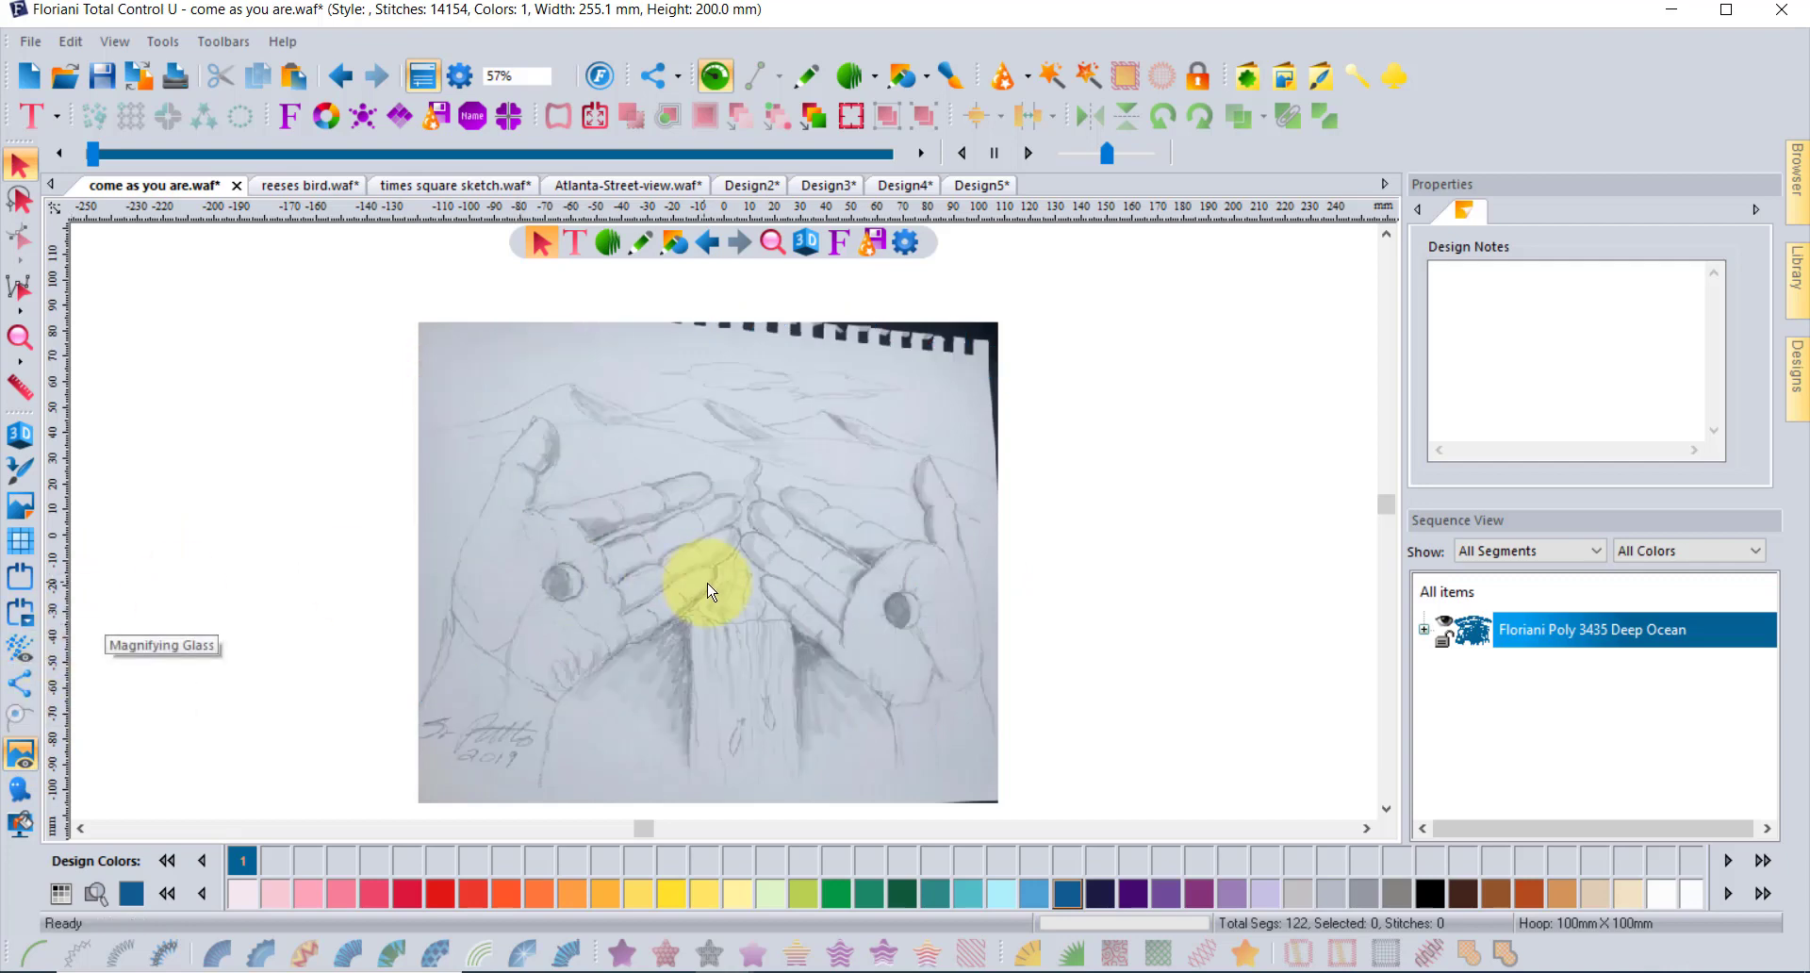
scroll(731, 601, "up", 2)
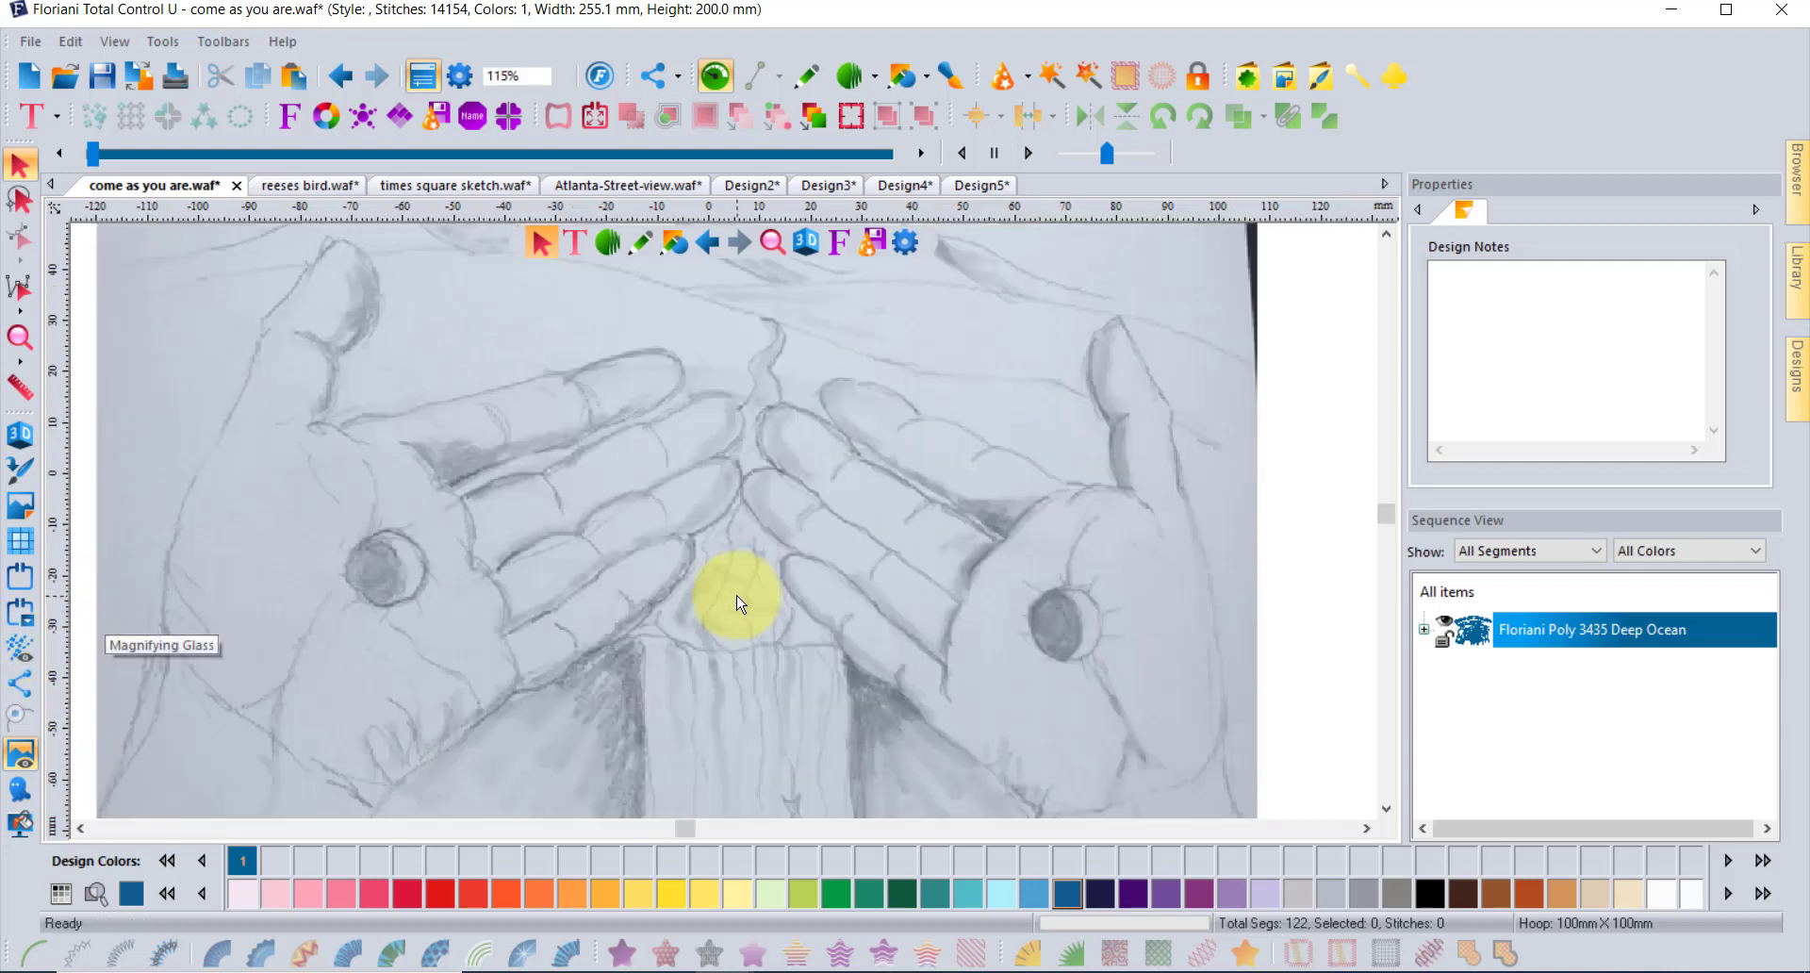
scroll(718, 556, "up", 2)
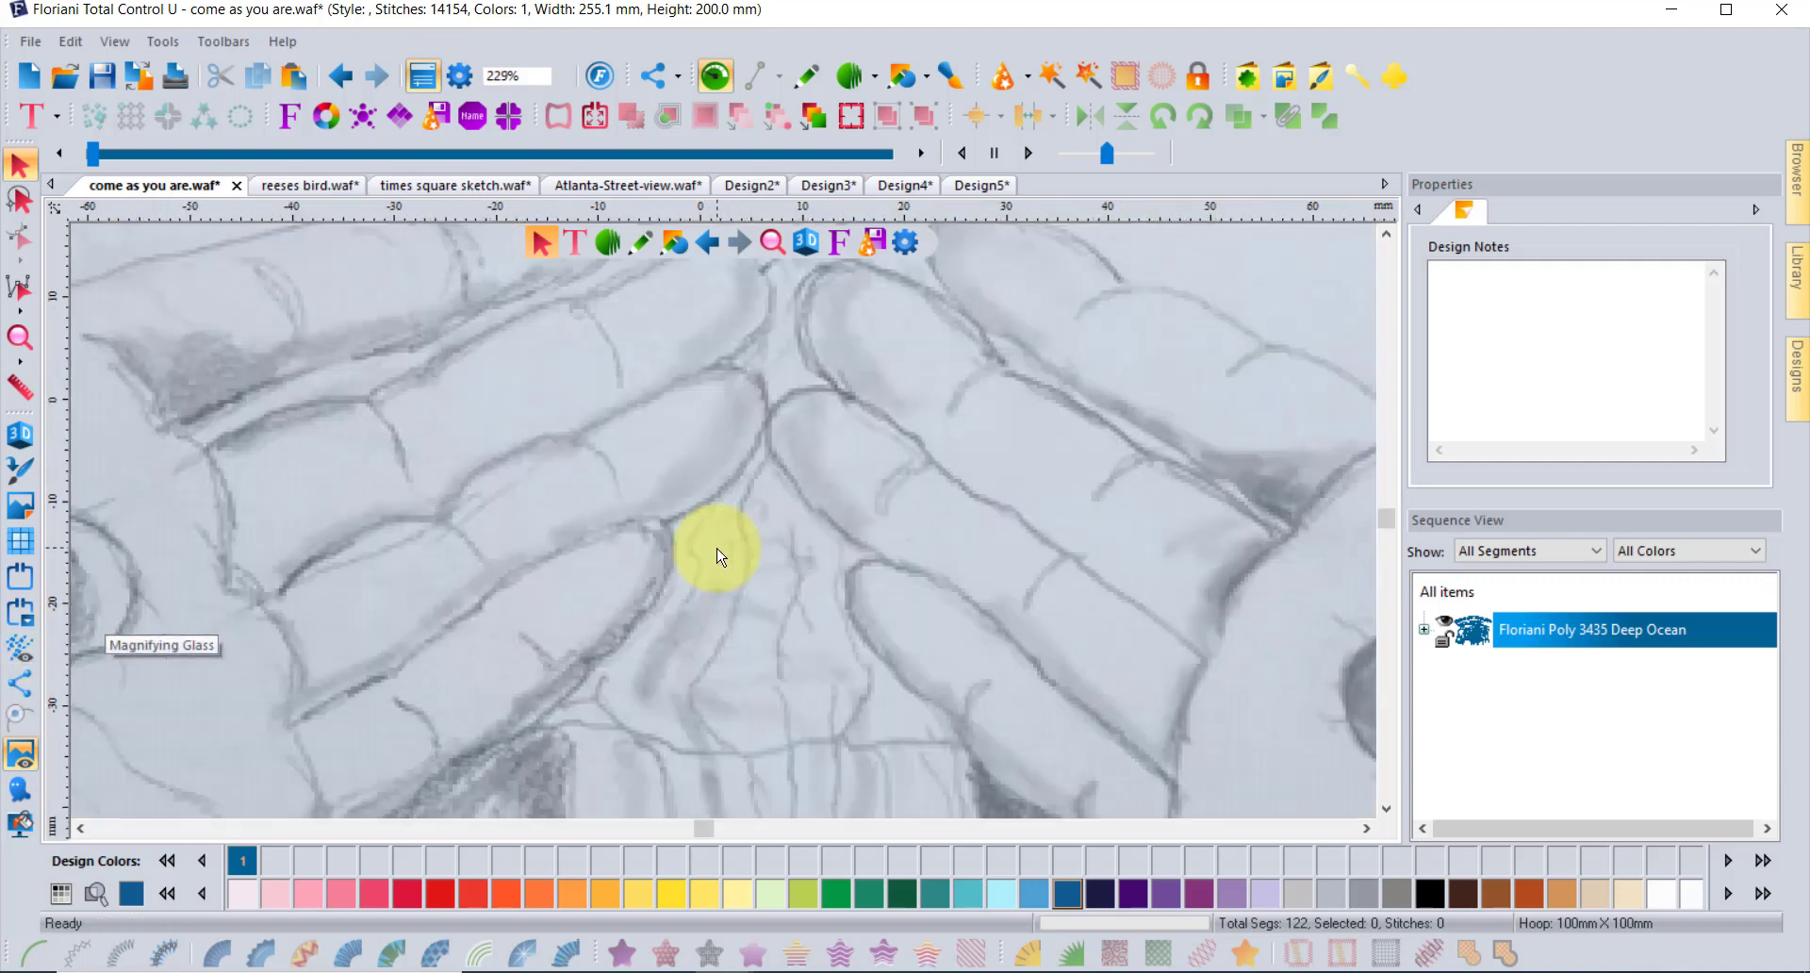
scroll(719, 556, "down", 2)
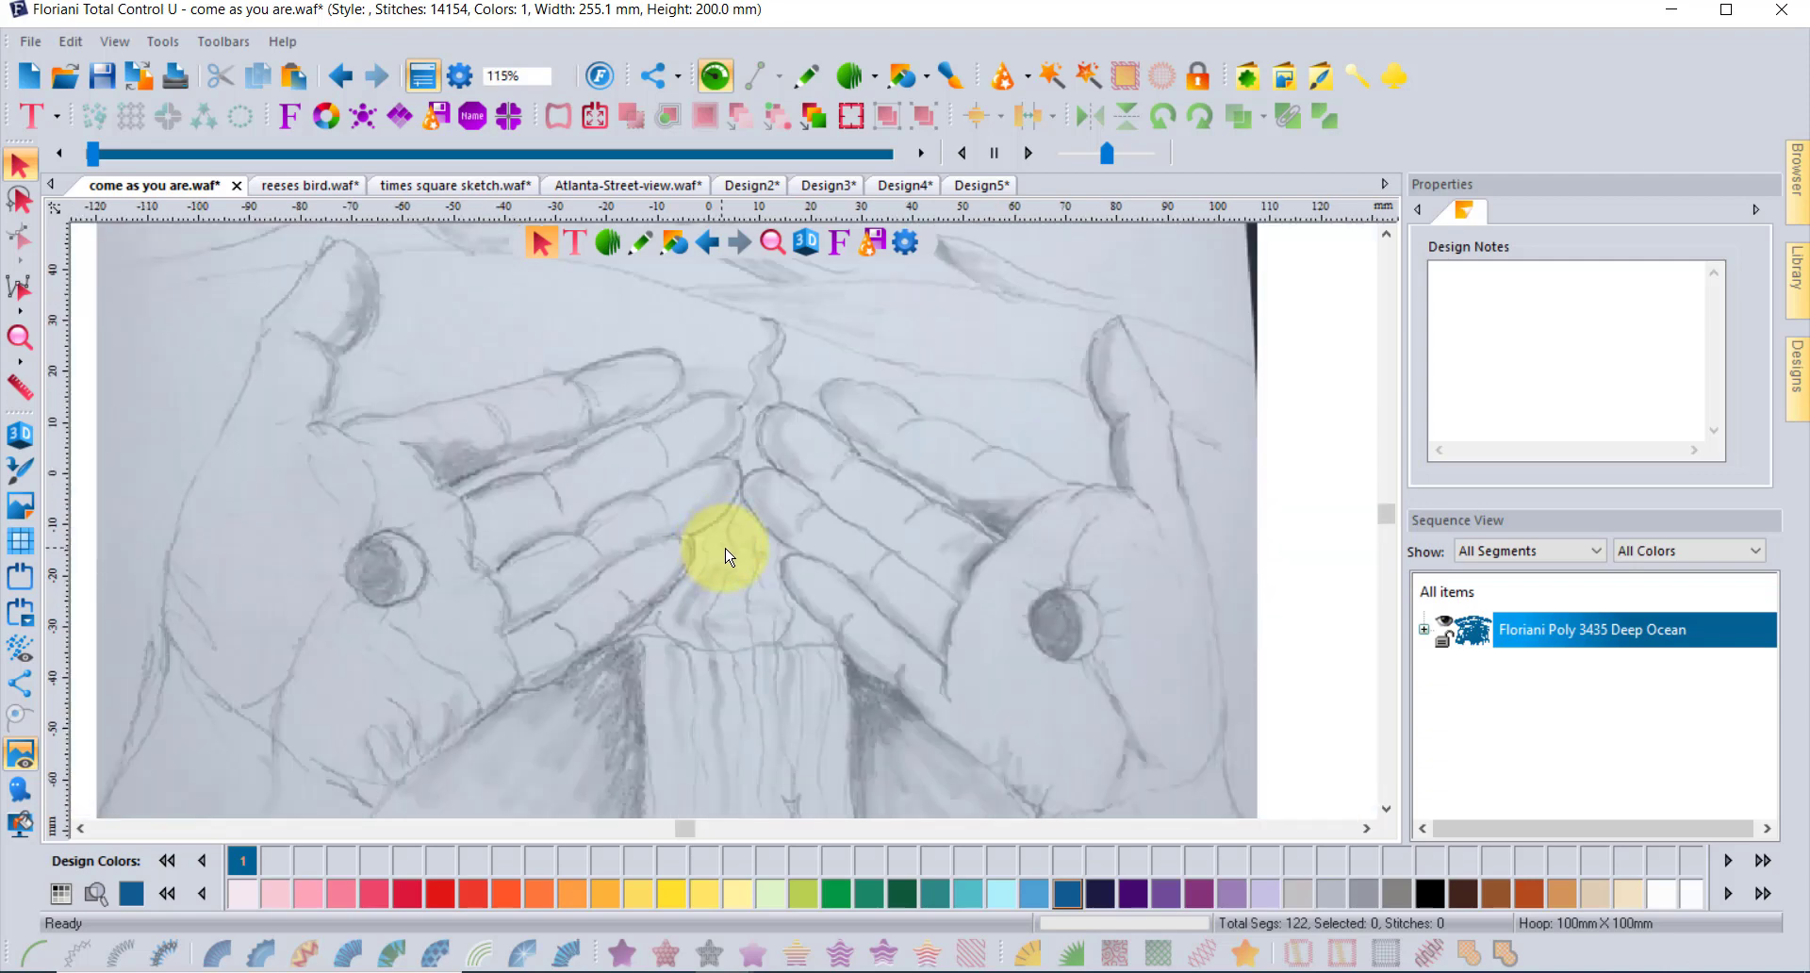
left_click(441, 895)
Step: Trace a red running-stitch line along the left hand's finger with the run pen
left_click(947, 81)
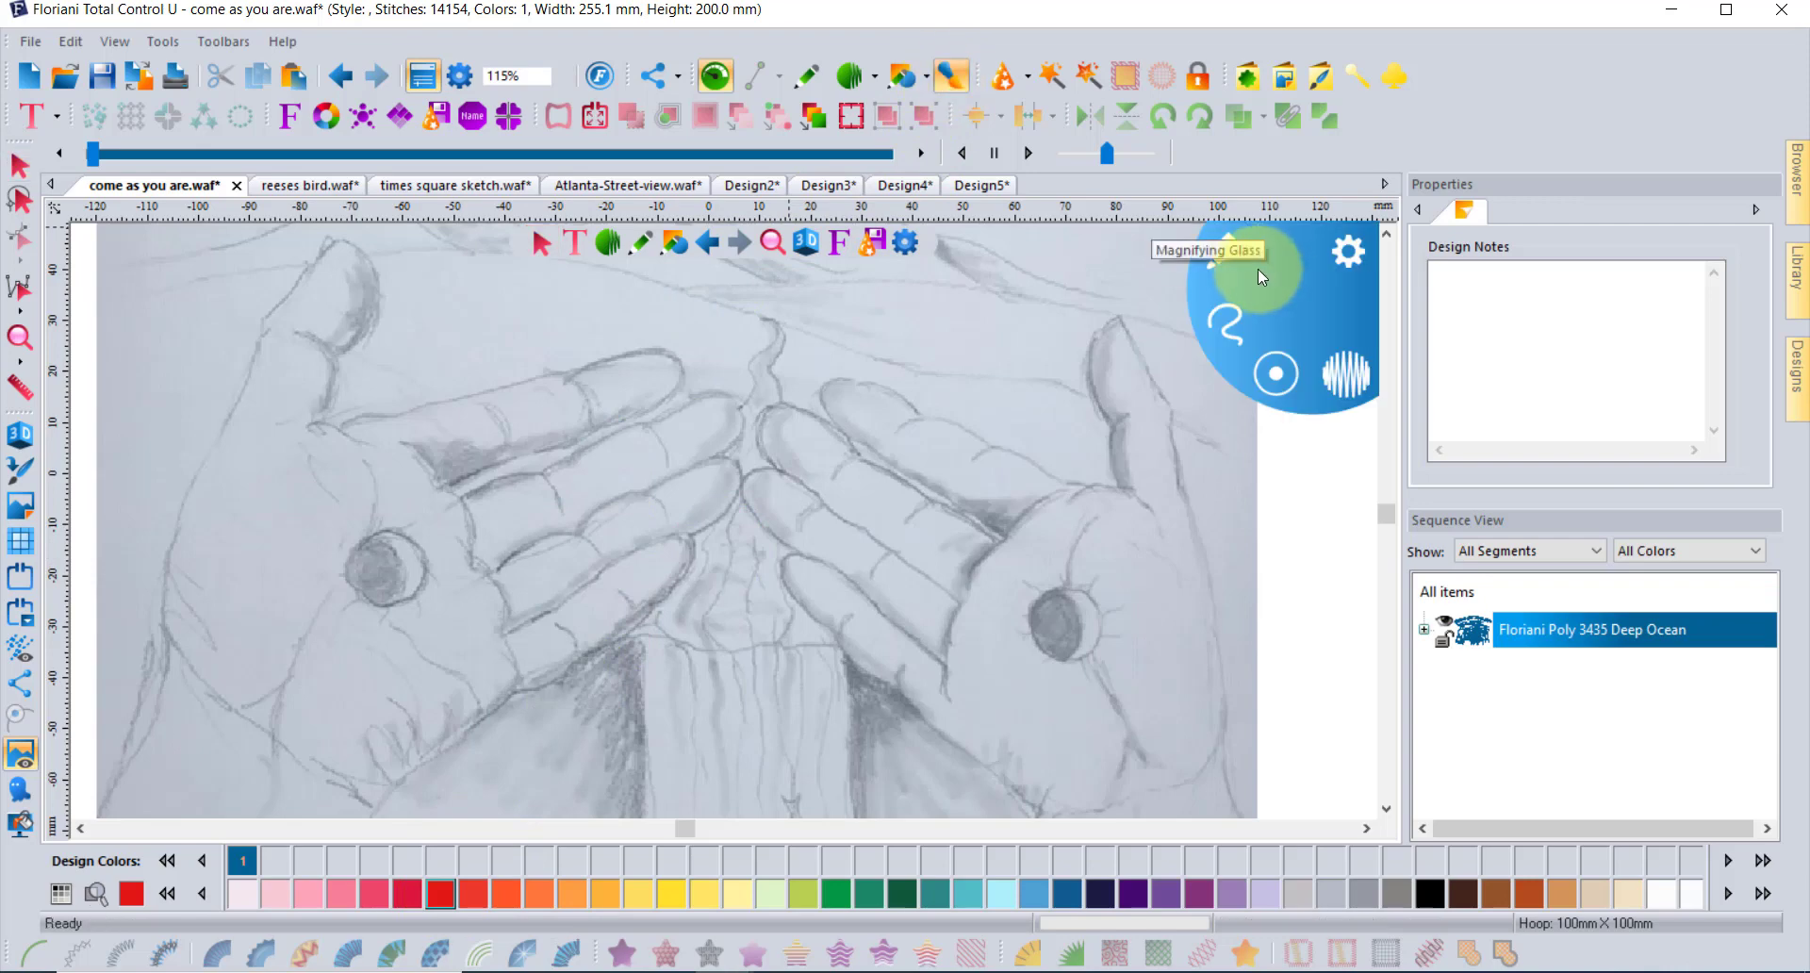
left_click(1227, 253)
left_click(1346, 444)
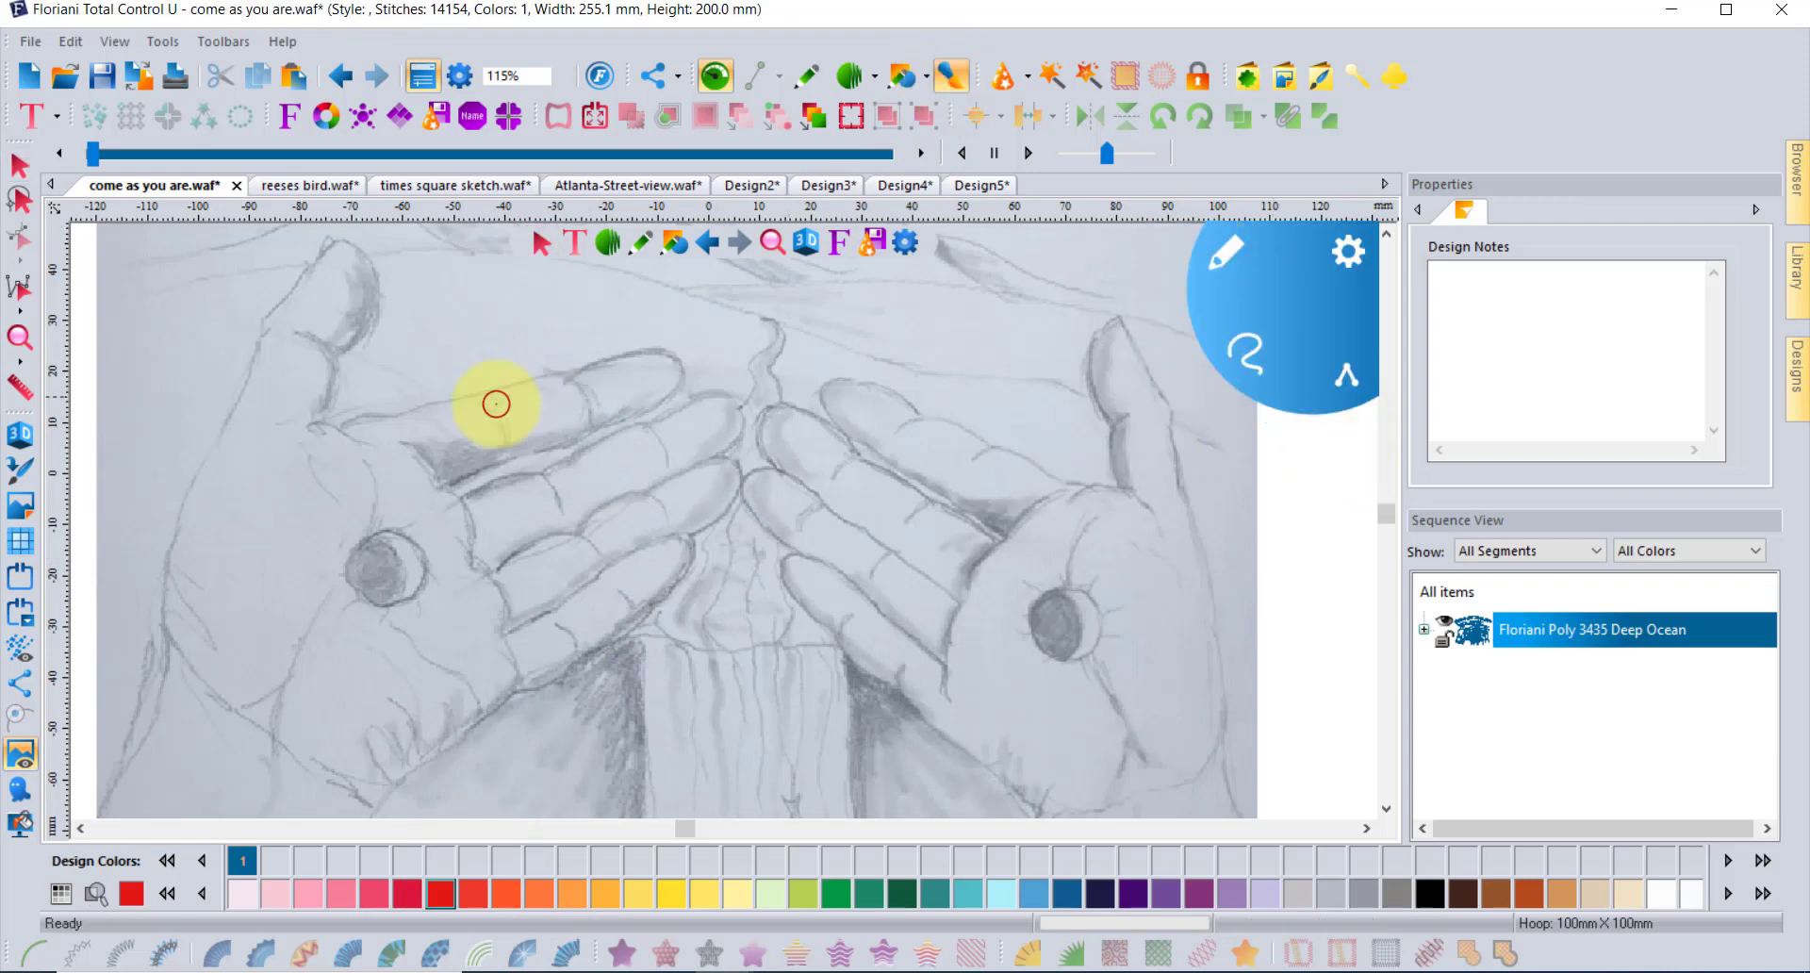
mouse_move(386, 417)
left_mouse_down()
mouse_move(541, 379)
mouse_move(591, 429)
left_mouse_up()
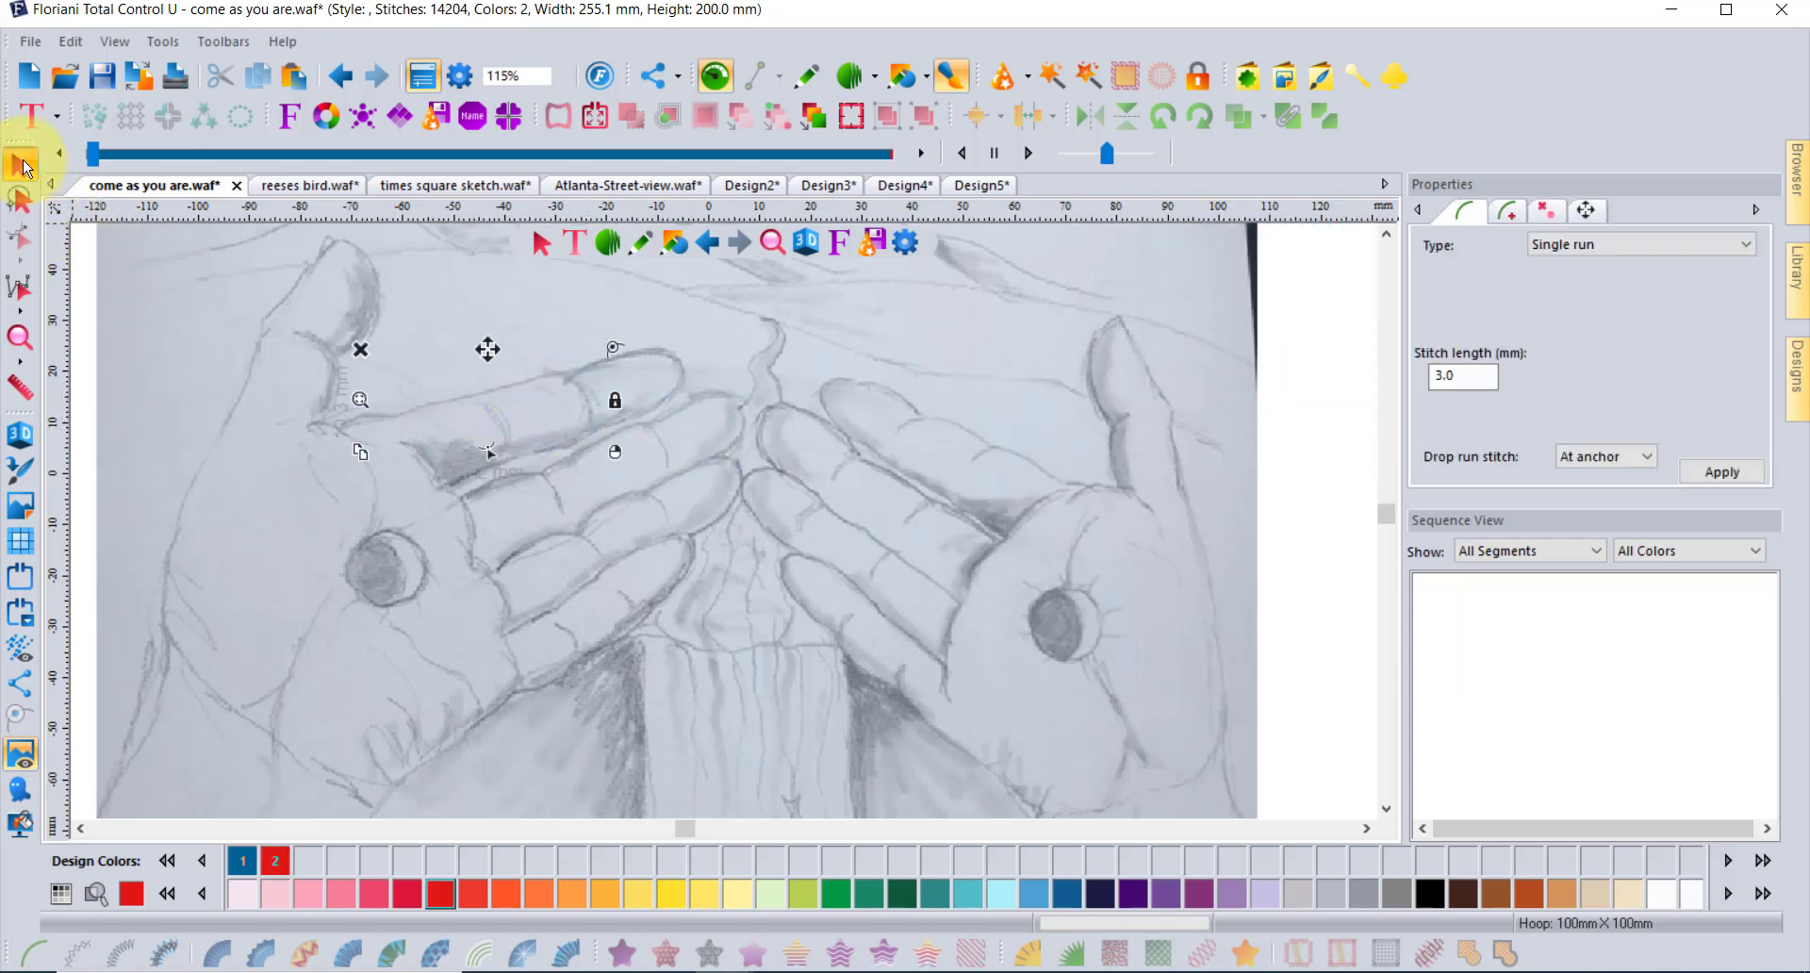
Step: Show the stitched design again, zoom in, and view the stitches in realistic 3D
left_click(23, 166)
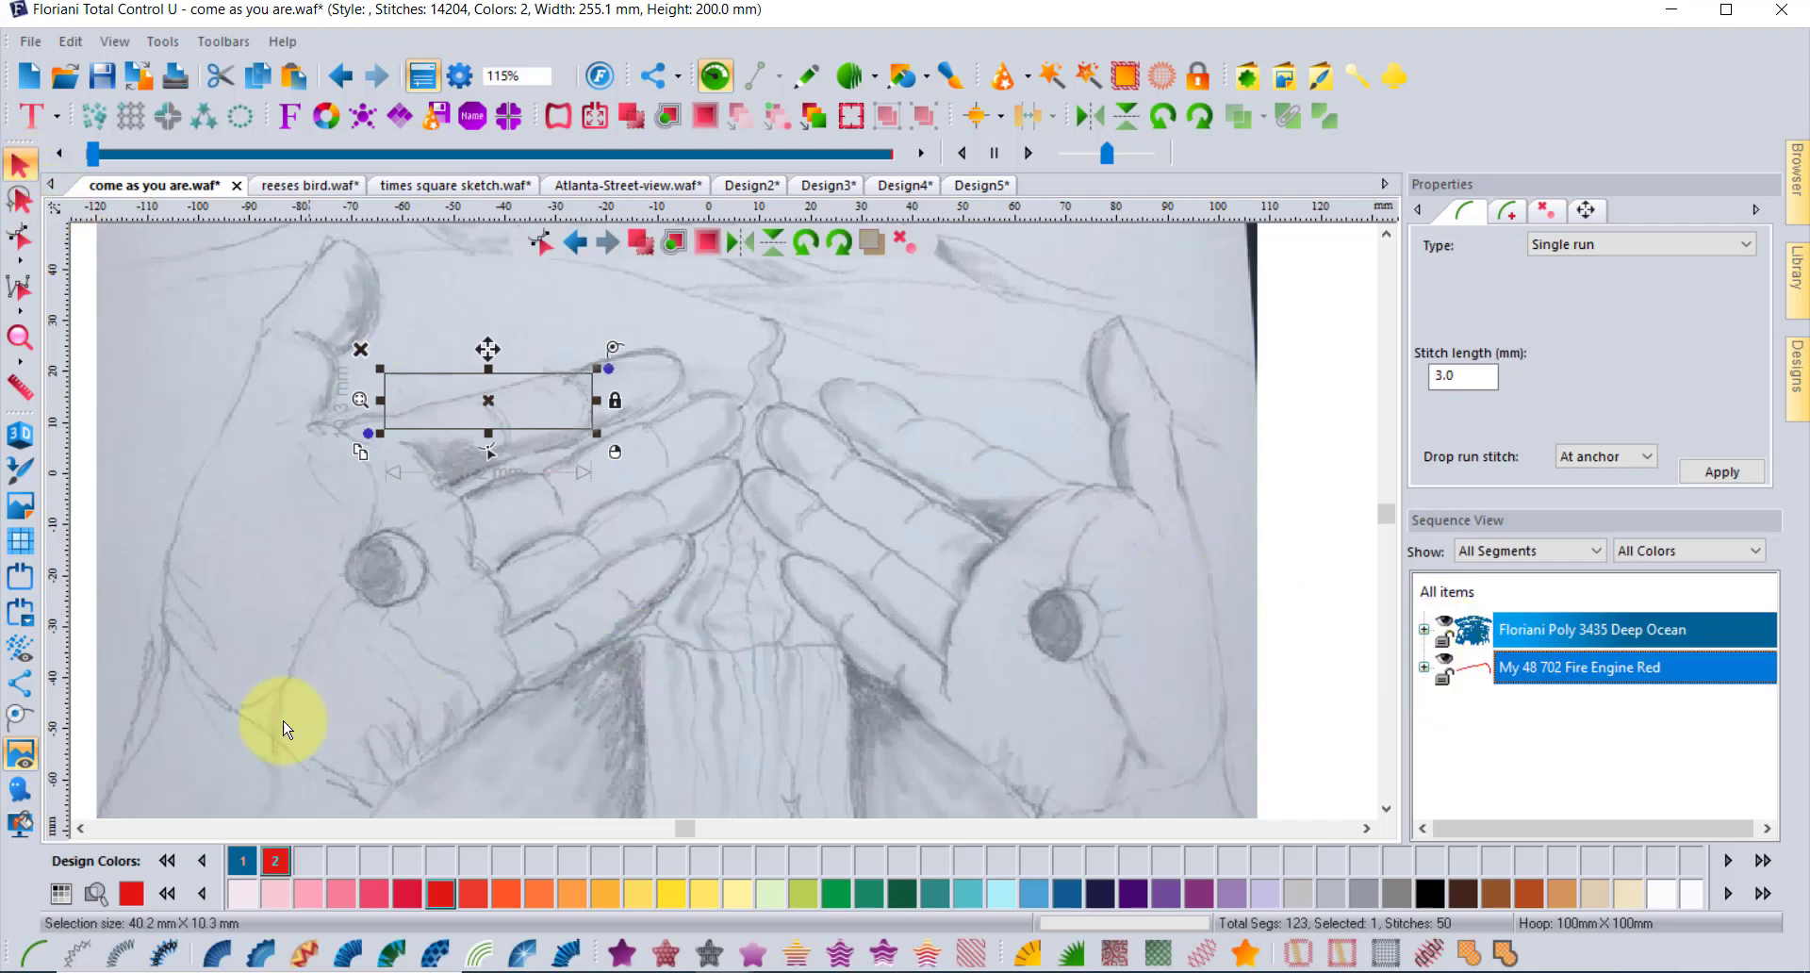
left_click(20, 649)
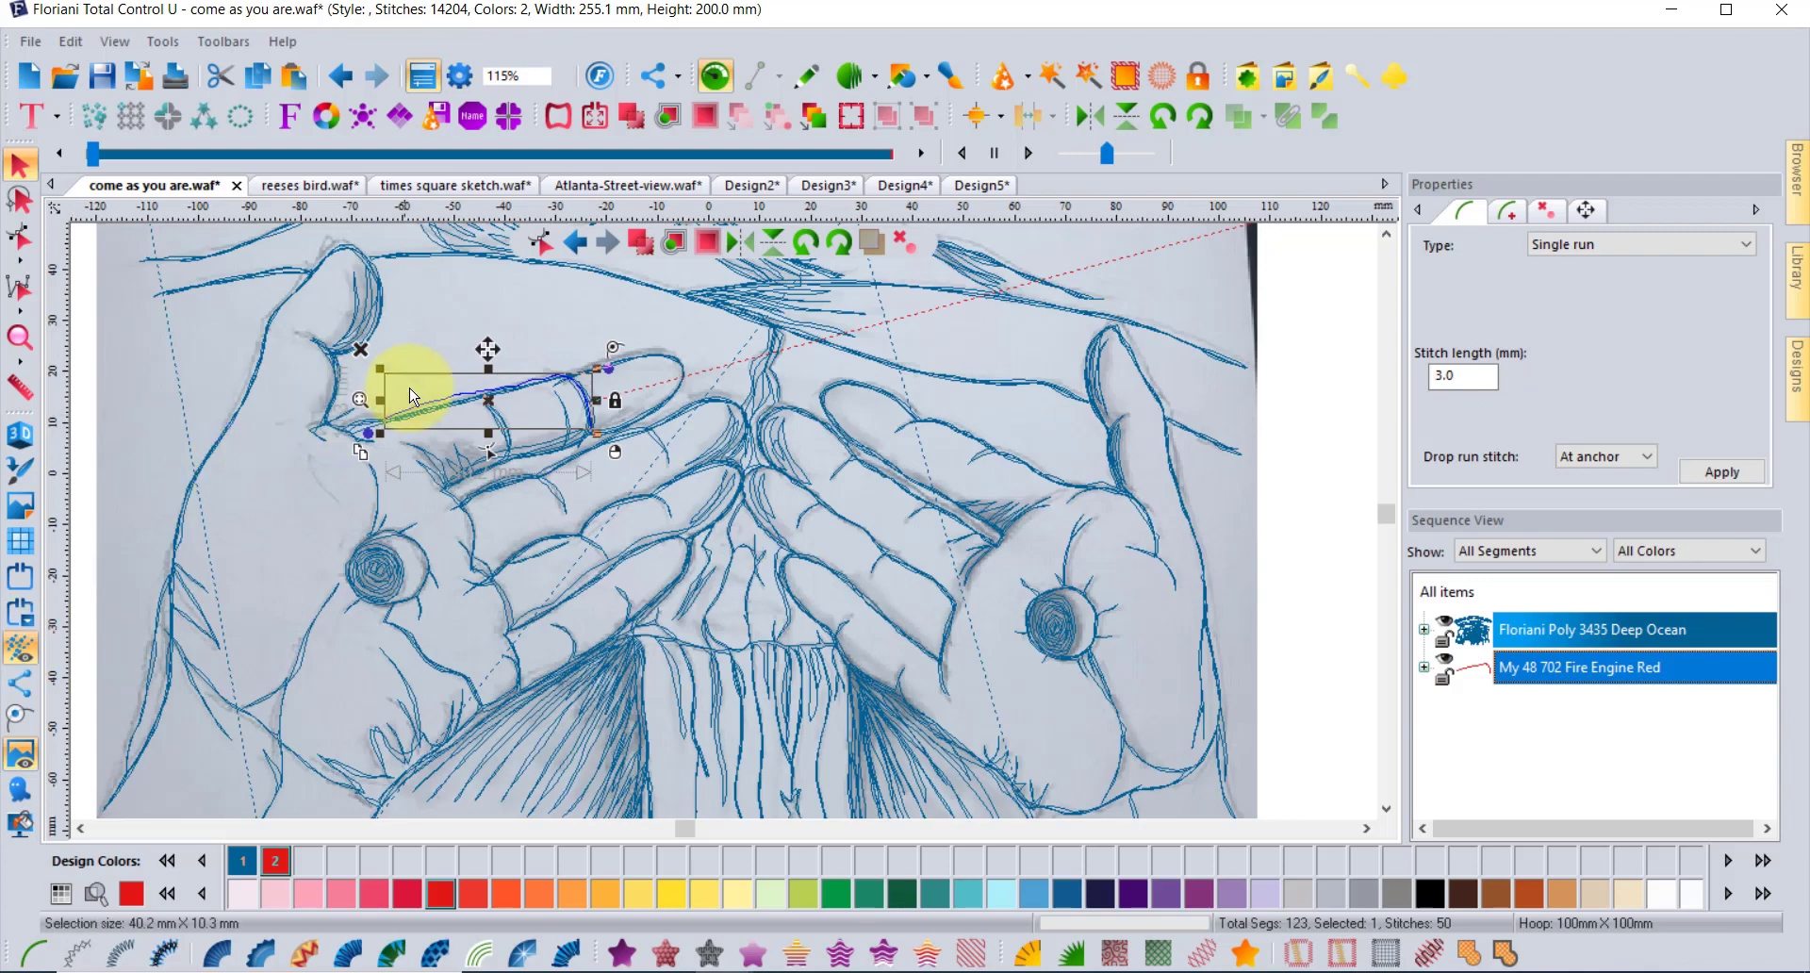
scroll(443, 377, "up", 2)
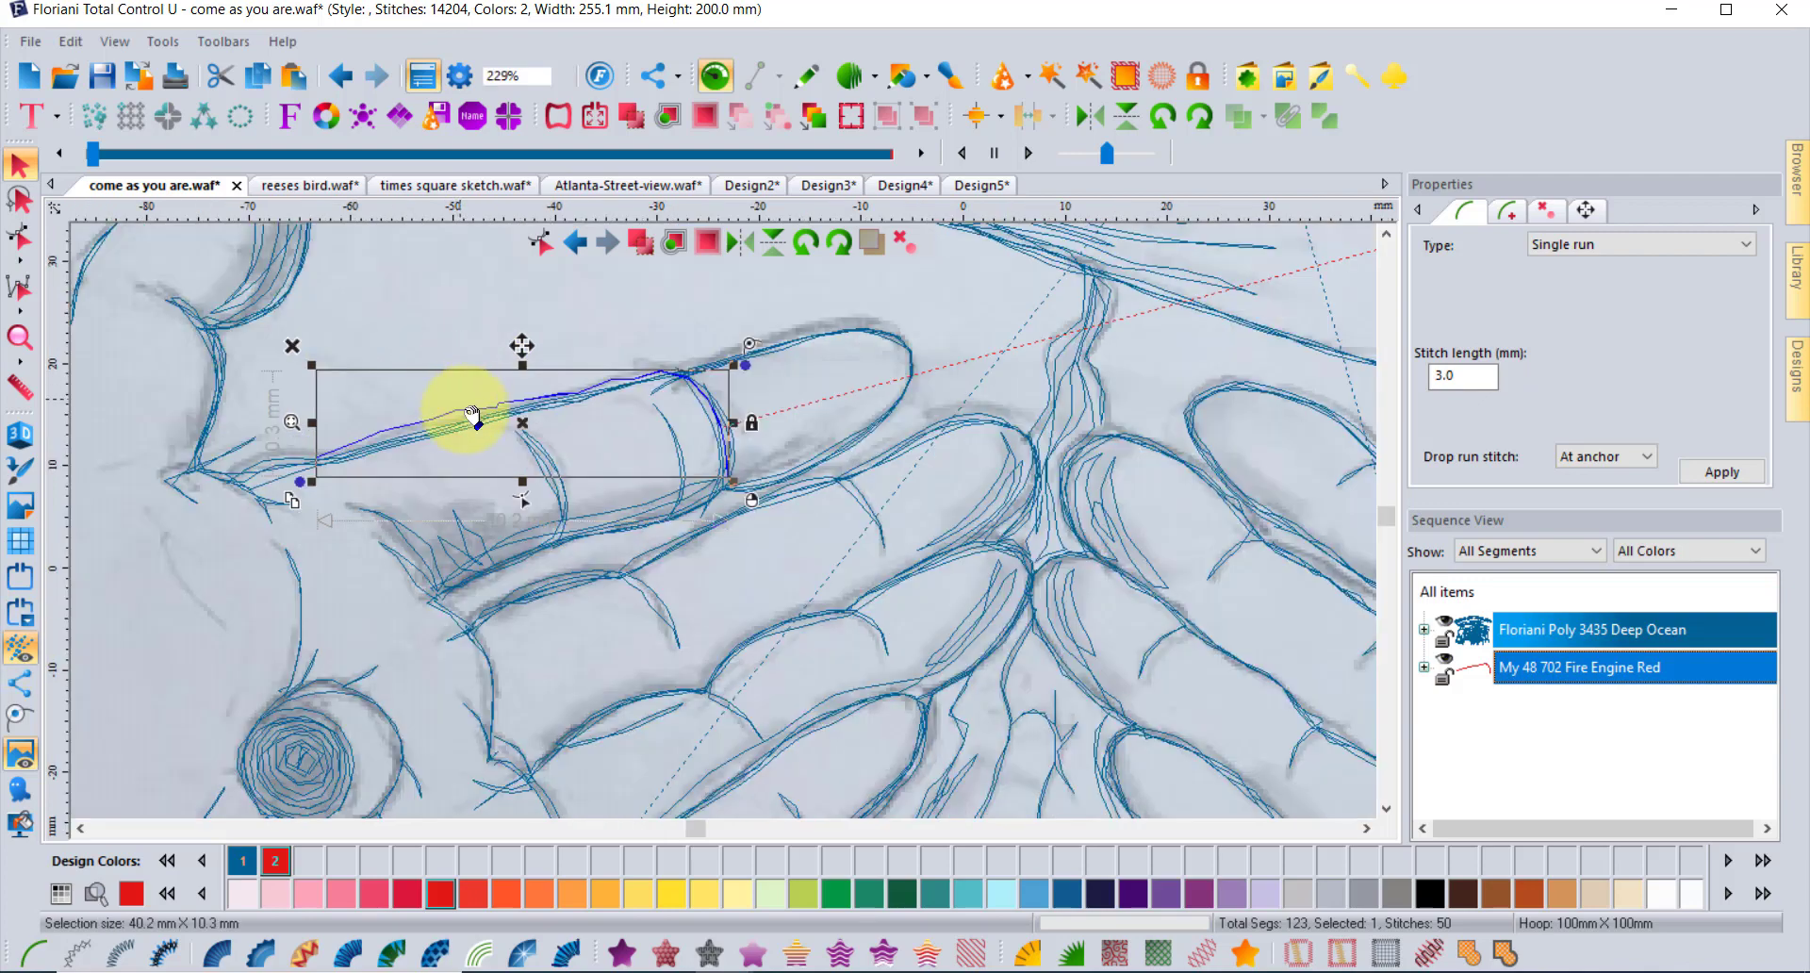
left_click(21, 434)
left_click(415, 327)
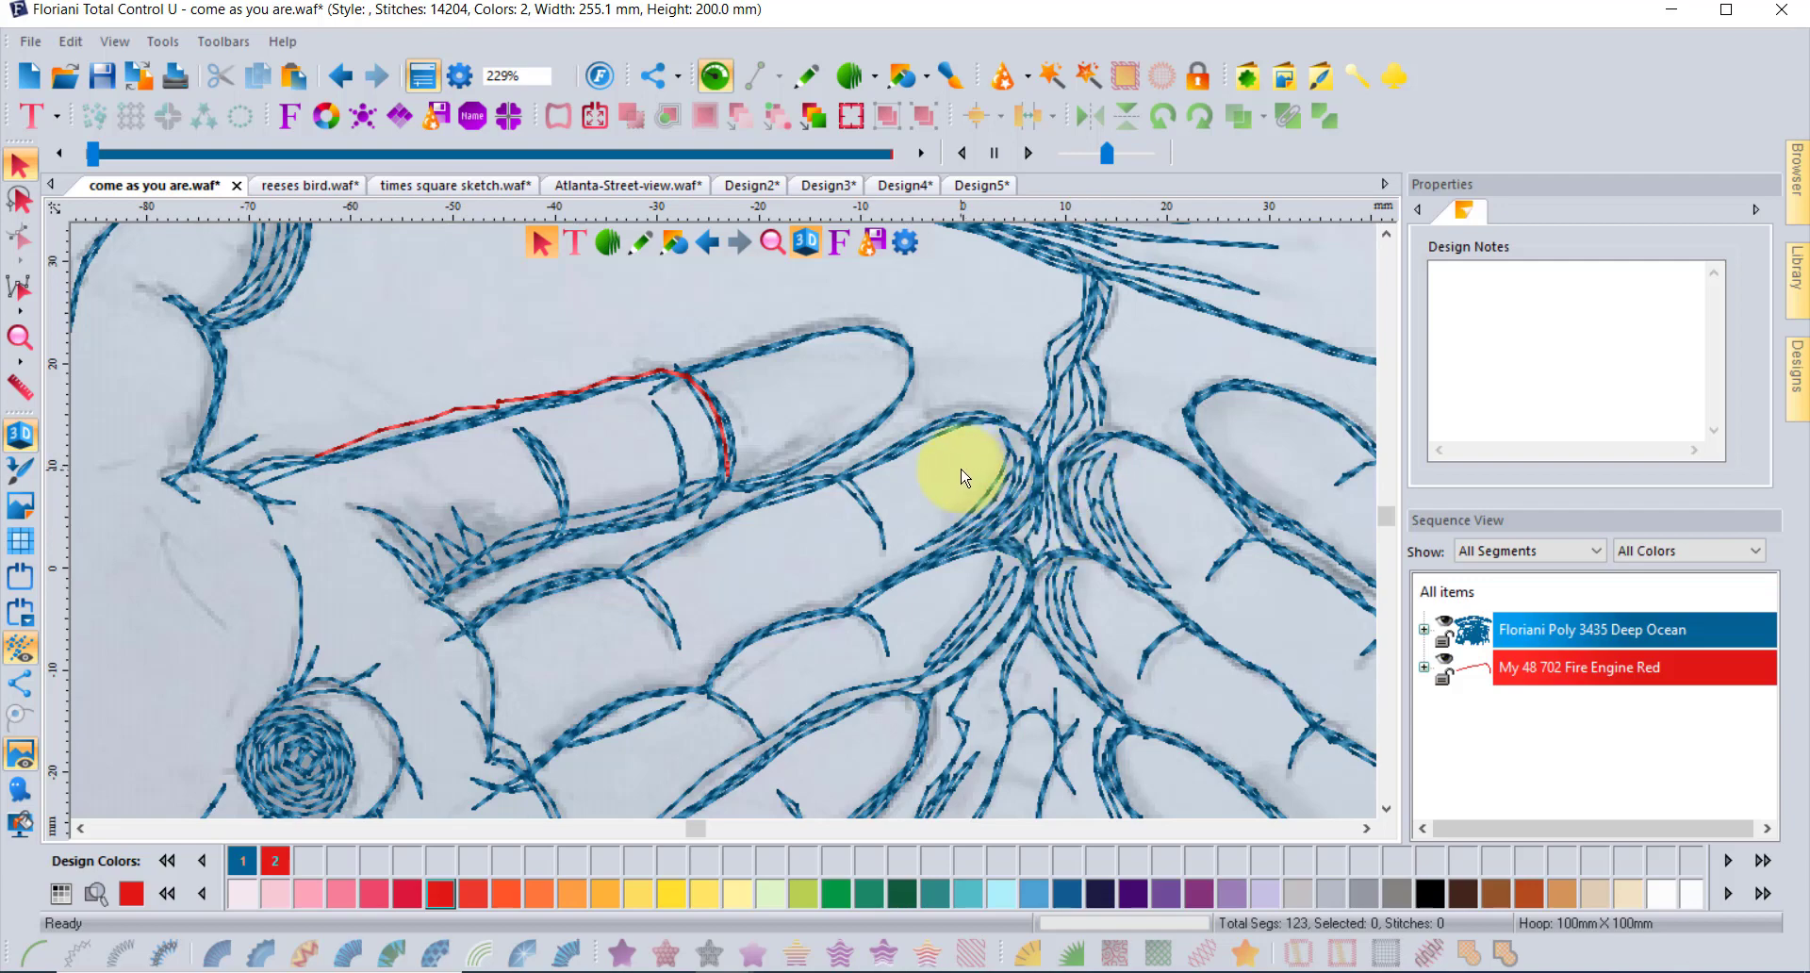
Step: Edit the nodes of the red run-stitch finger line so it extends around the fingertip
scroll(954, 502, "down", 3)
scroll(955, 502, "up", 3)
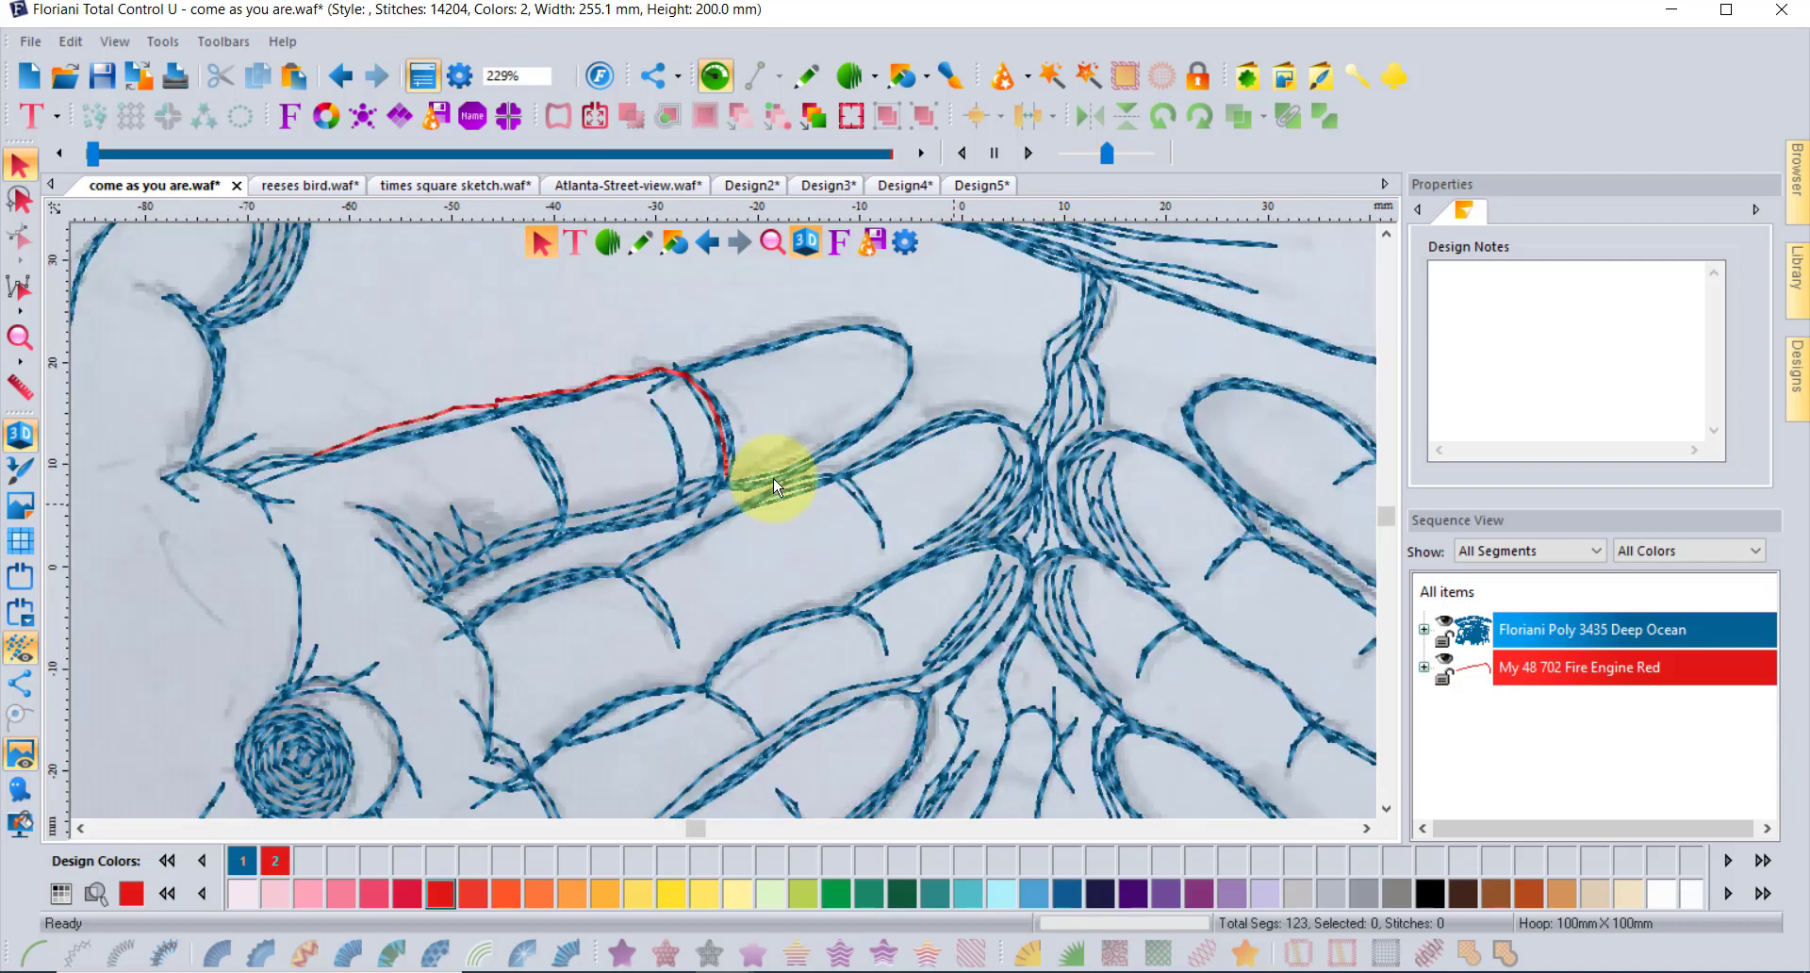
left_click(457, 411)
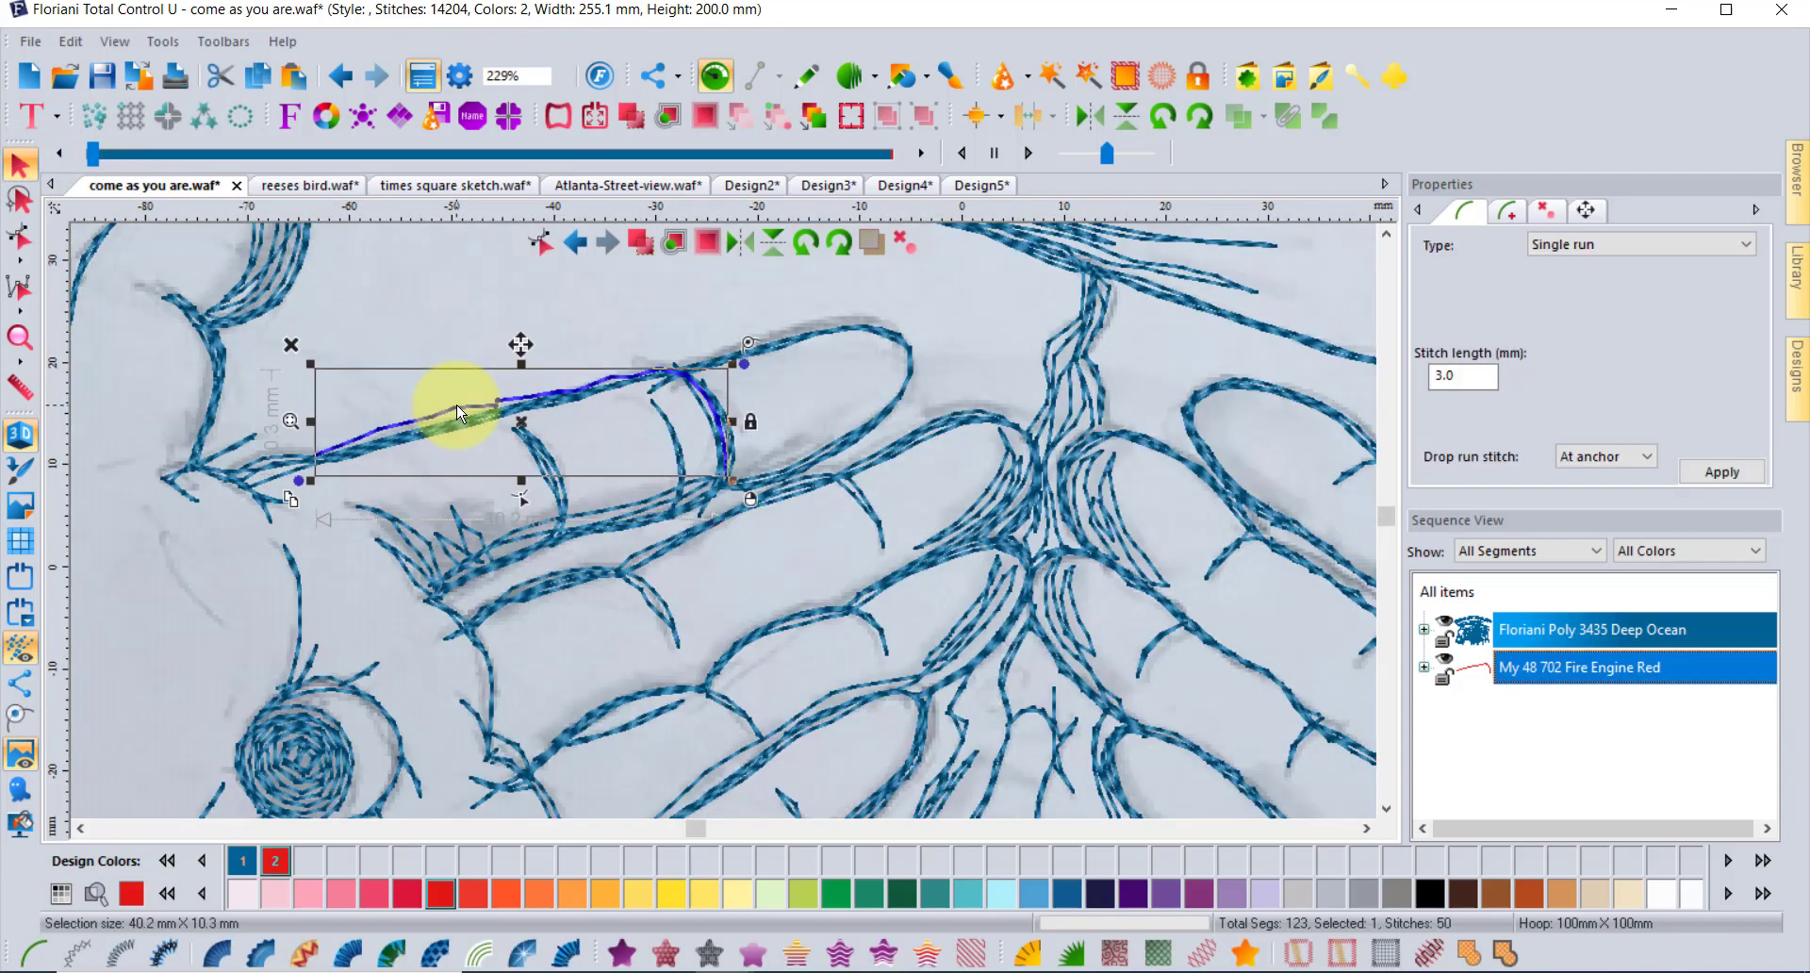
left_click(19, 236)
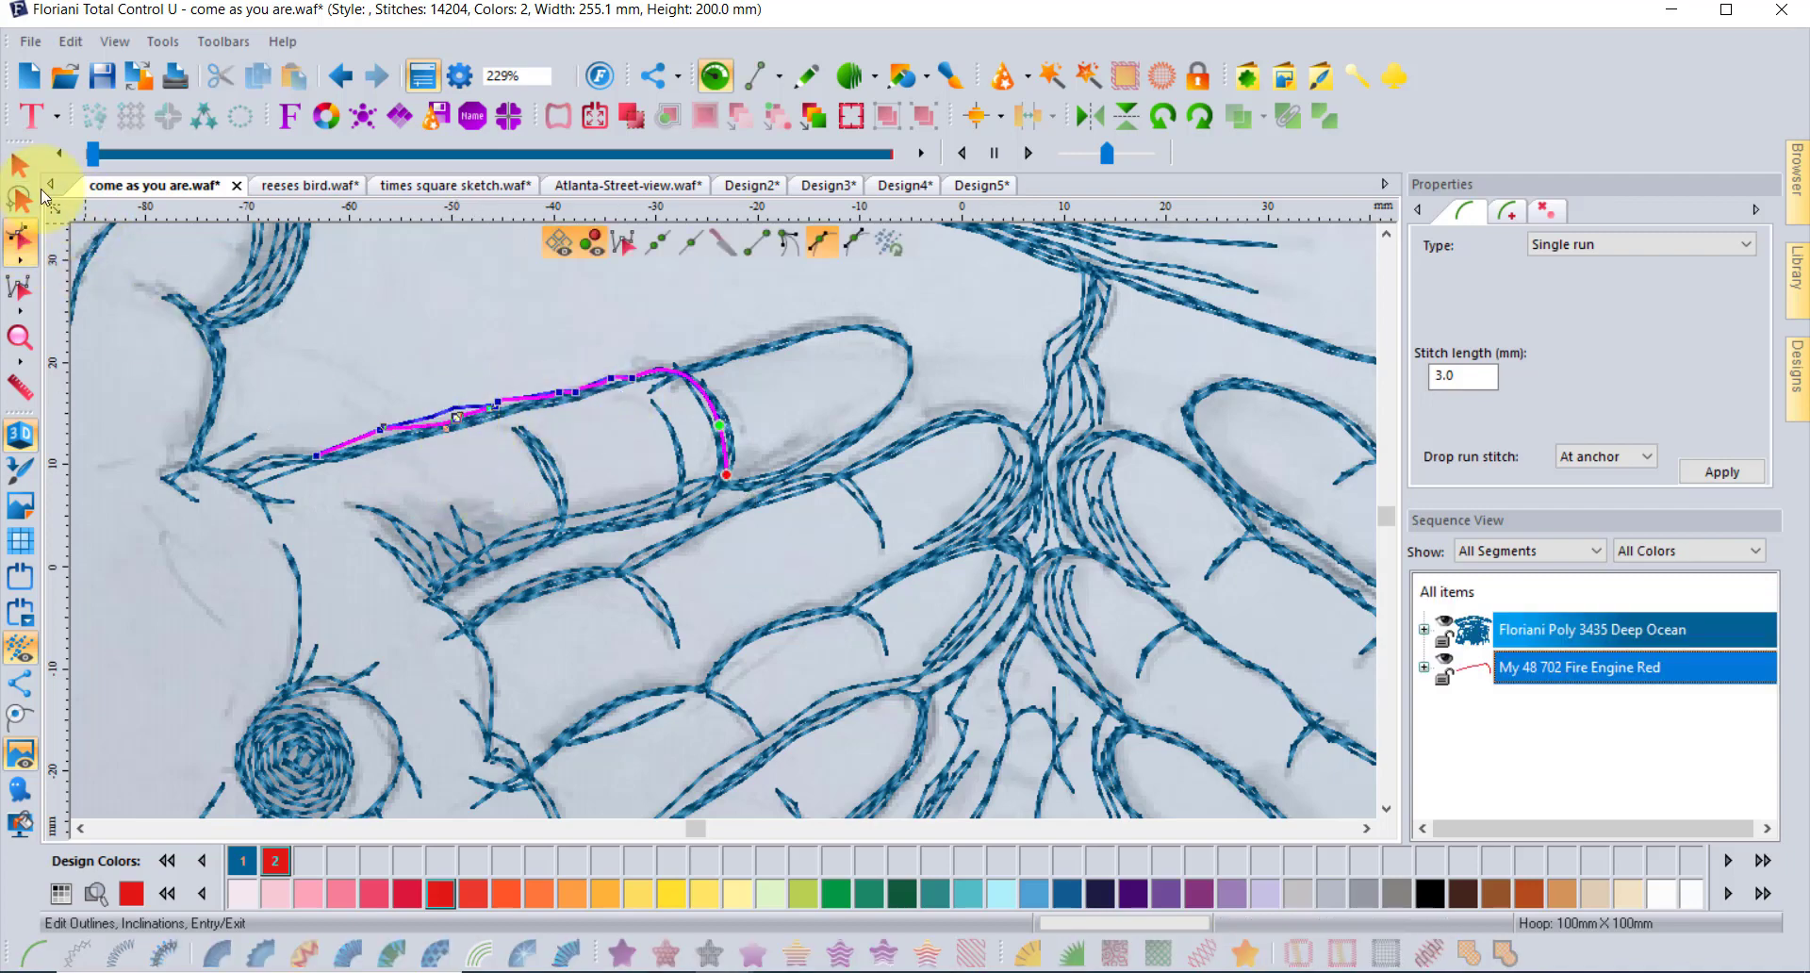
left_click(19, 166)
left_click(404, 266)
Step: Bring the curved 'Come As You Are' lettering above the hands into view
scroll(535, 330, "down", 3)
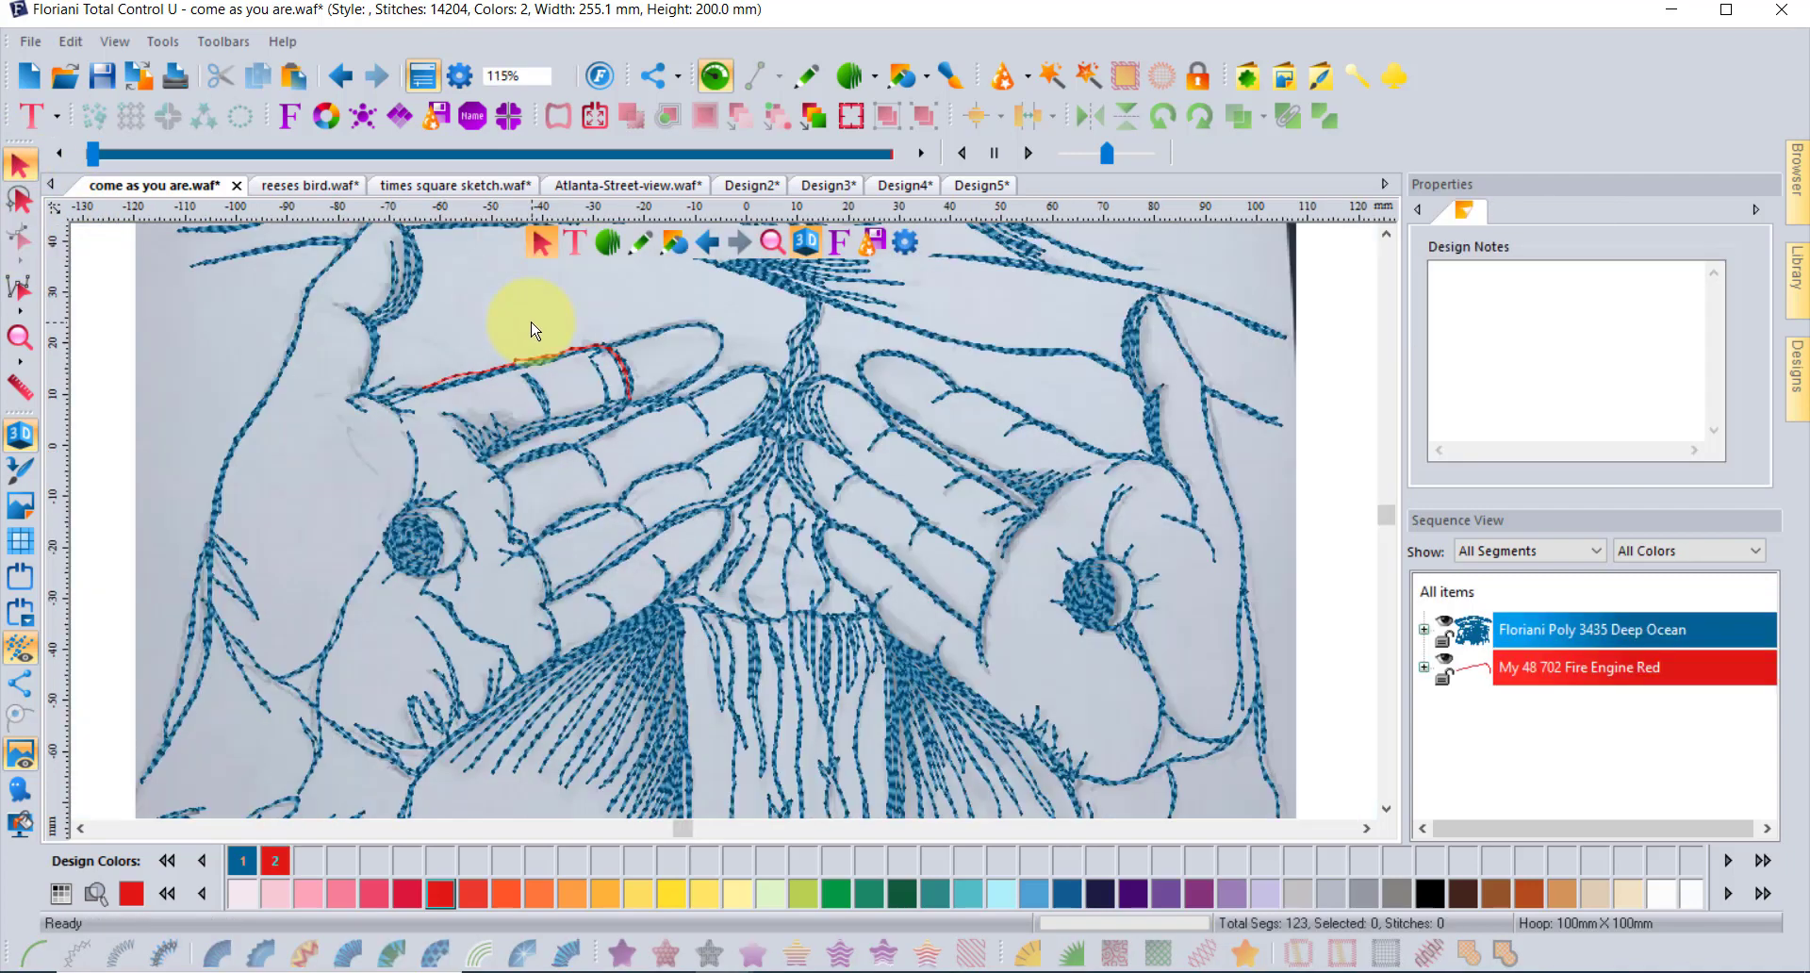
scroll(534, 329, "down", 3)
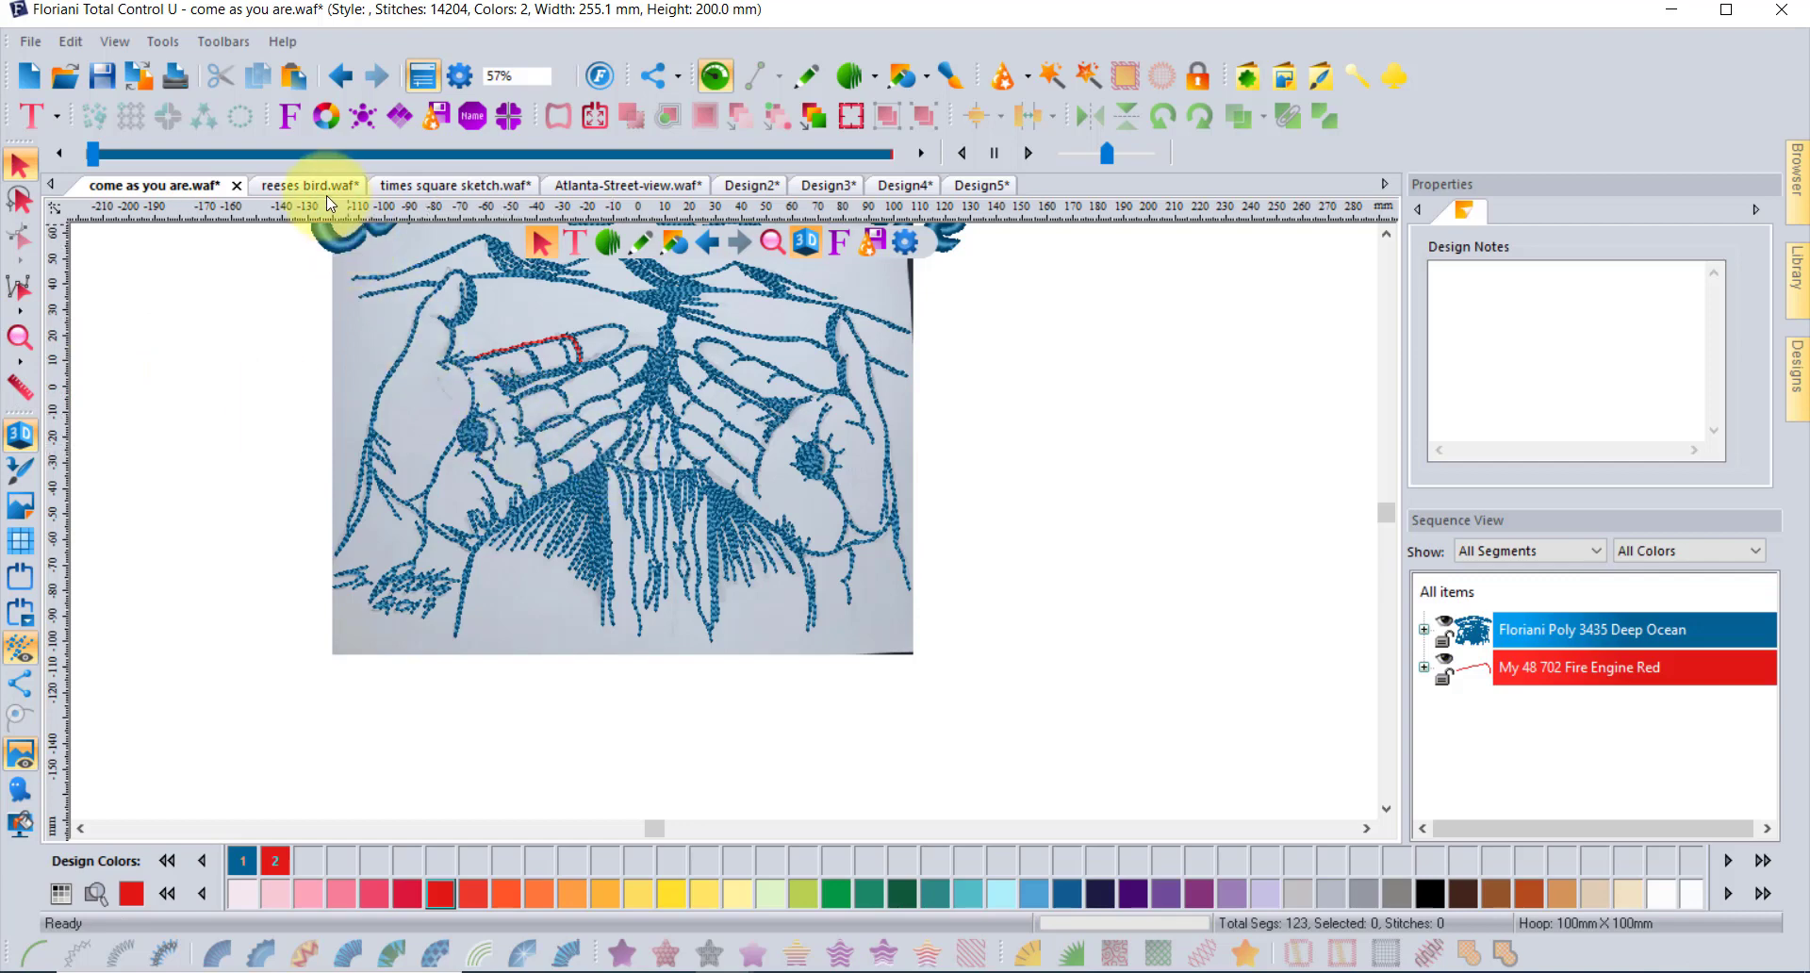
left_click(1386, 234)
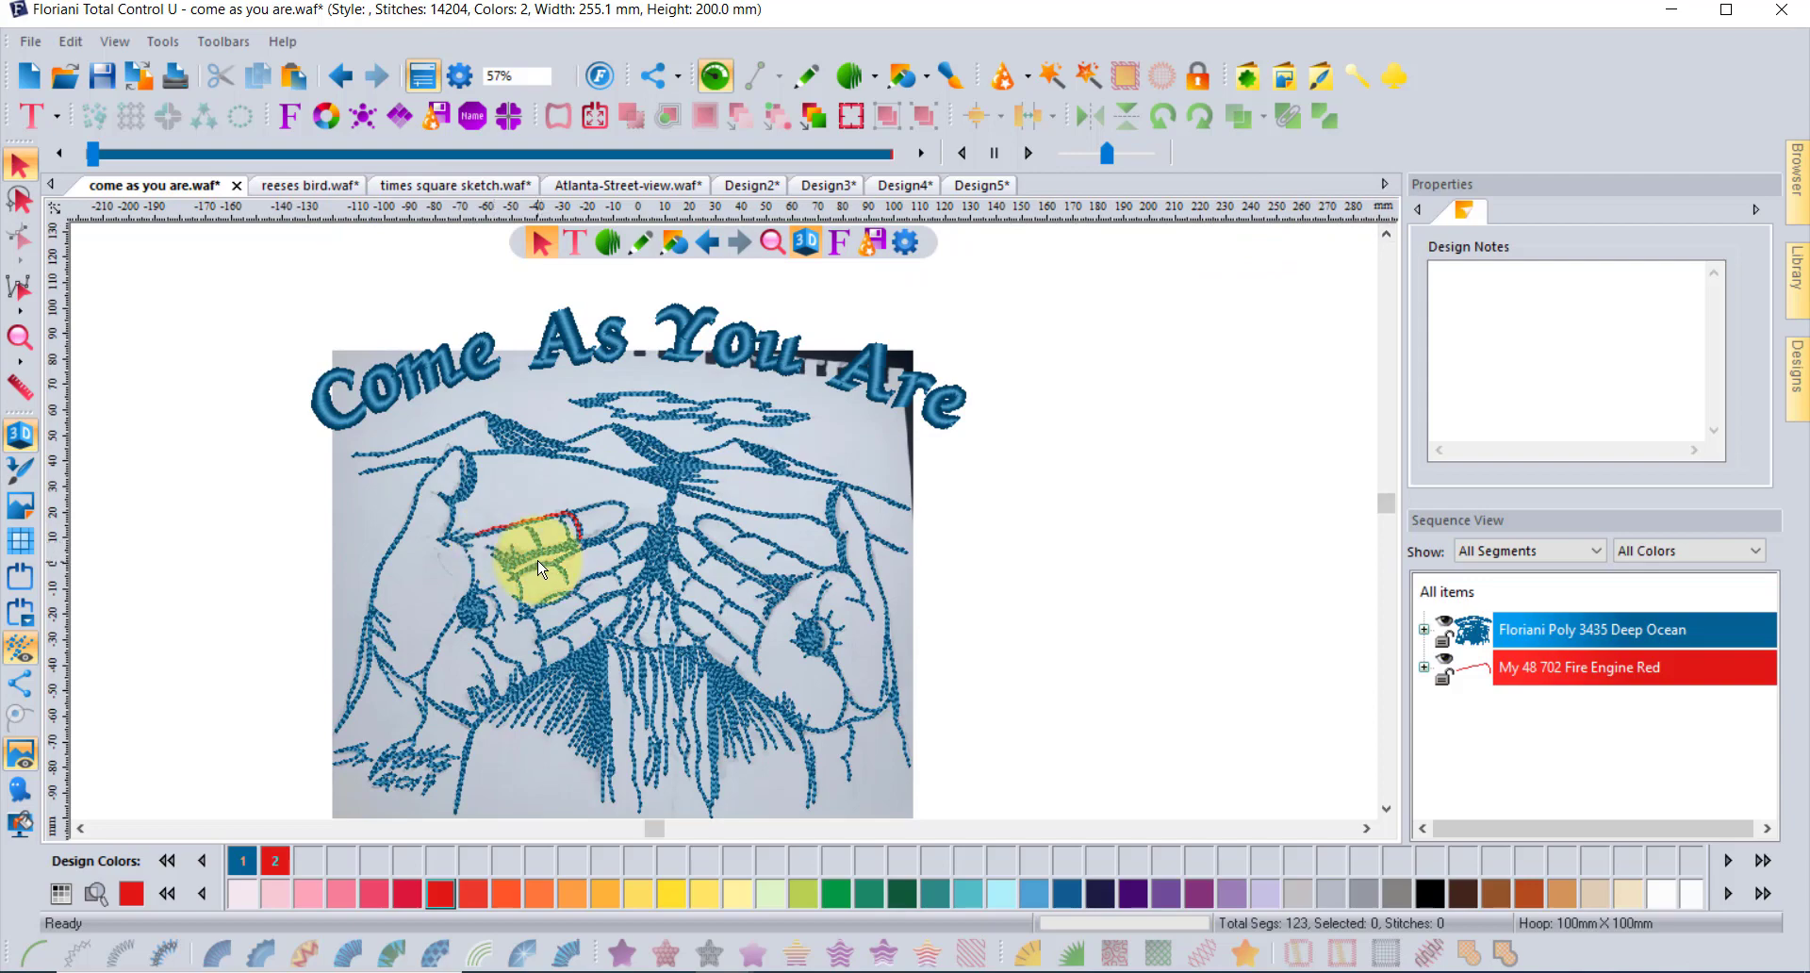
left_click(777, 971)
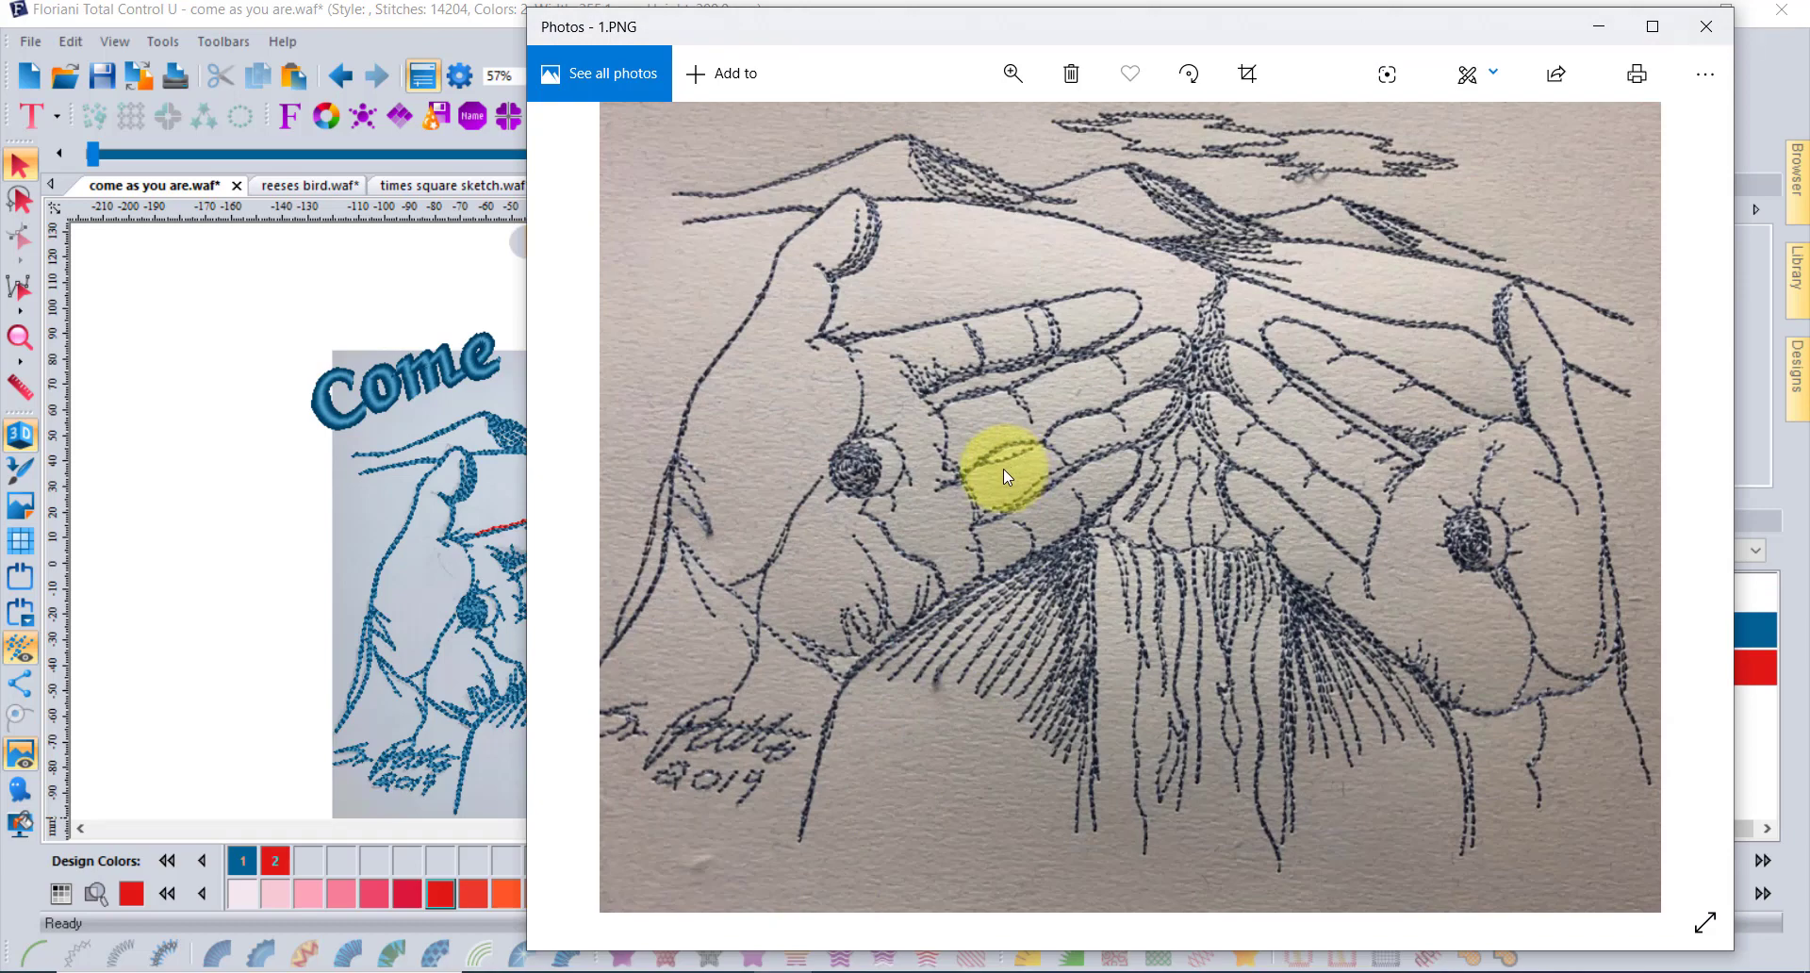
Step: Switch to the reeses bird design and toggle its painted-bird backdrop off and back on
left_click(226, 327)
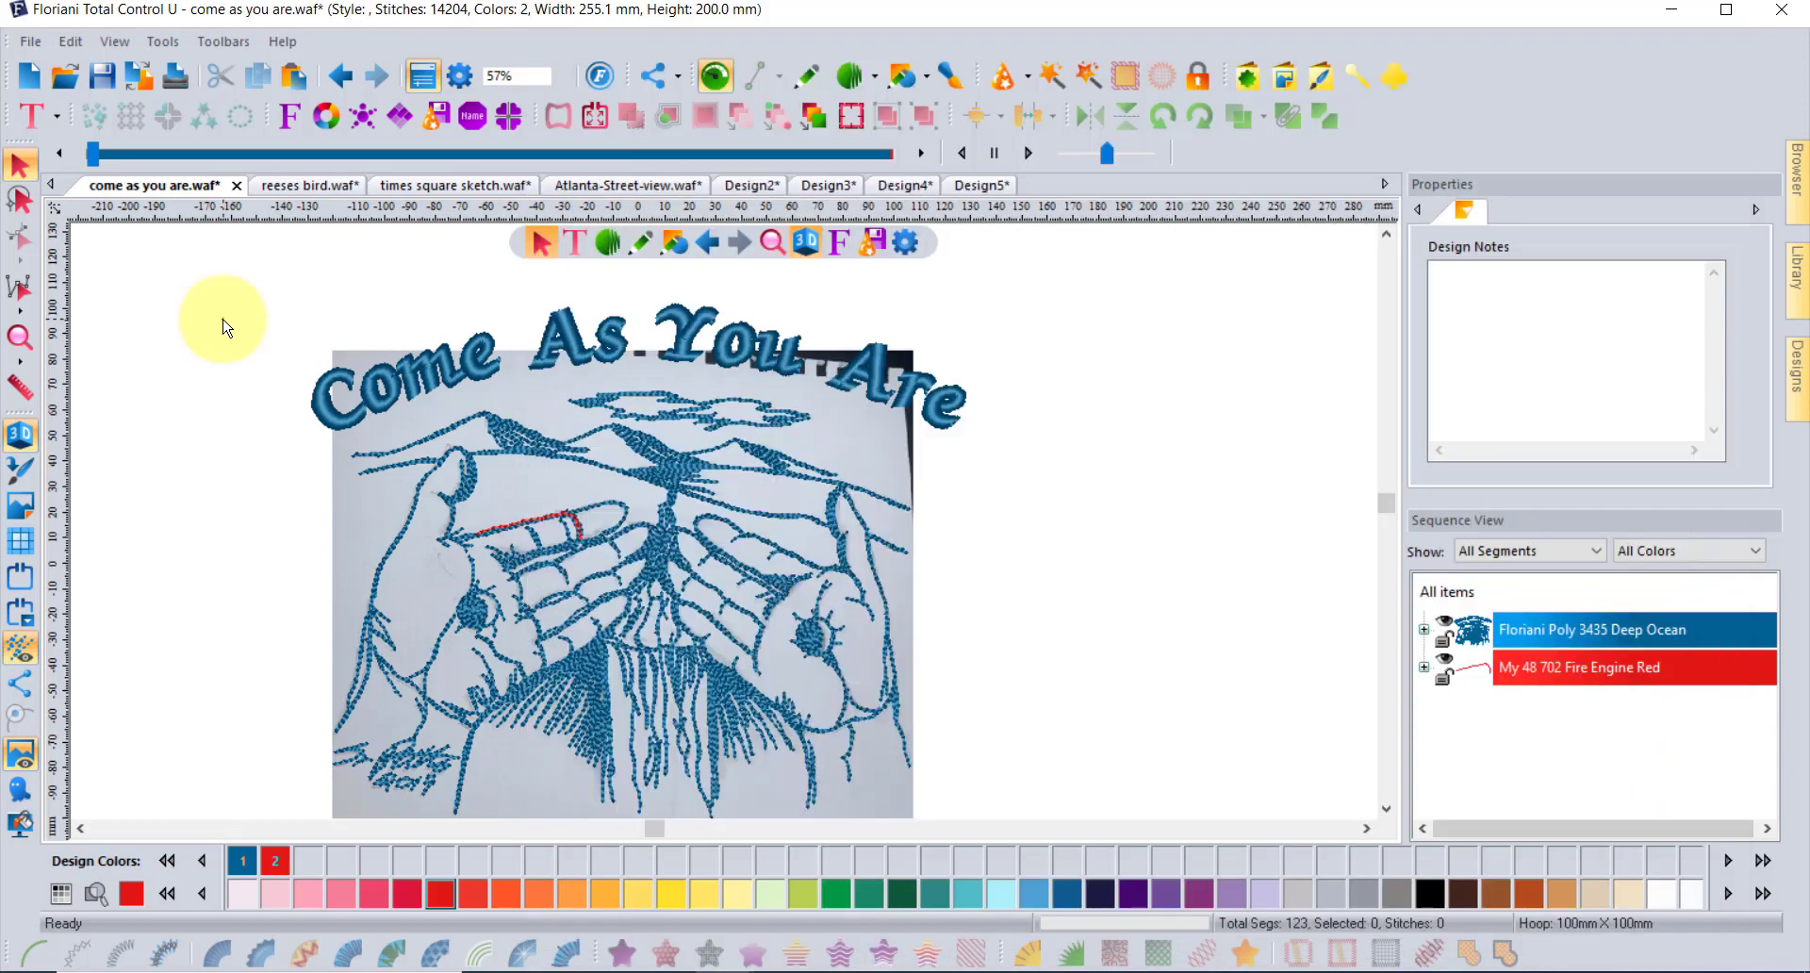
left_click(313, 188)
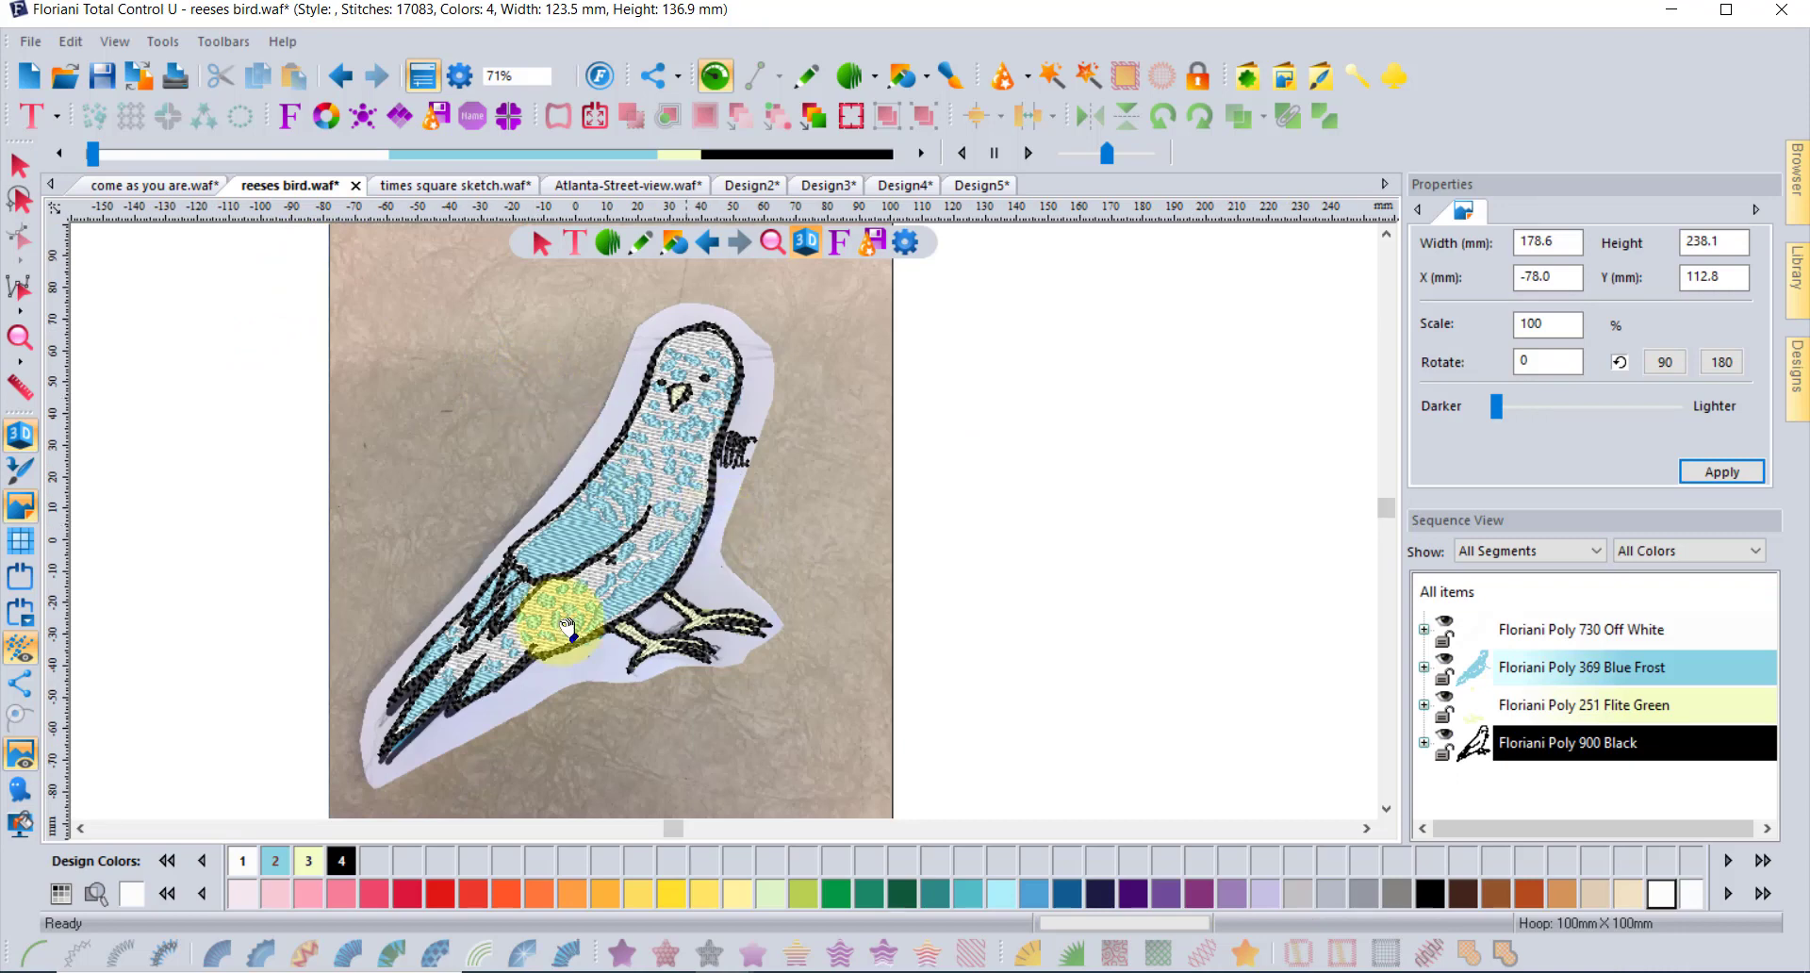
left_click(19, 754)
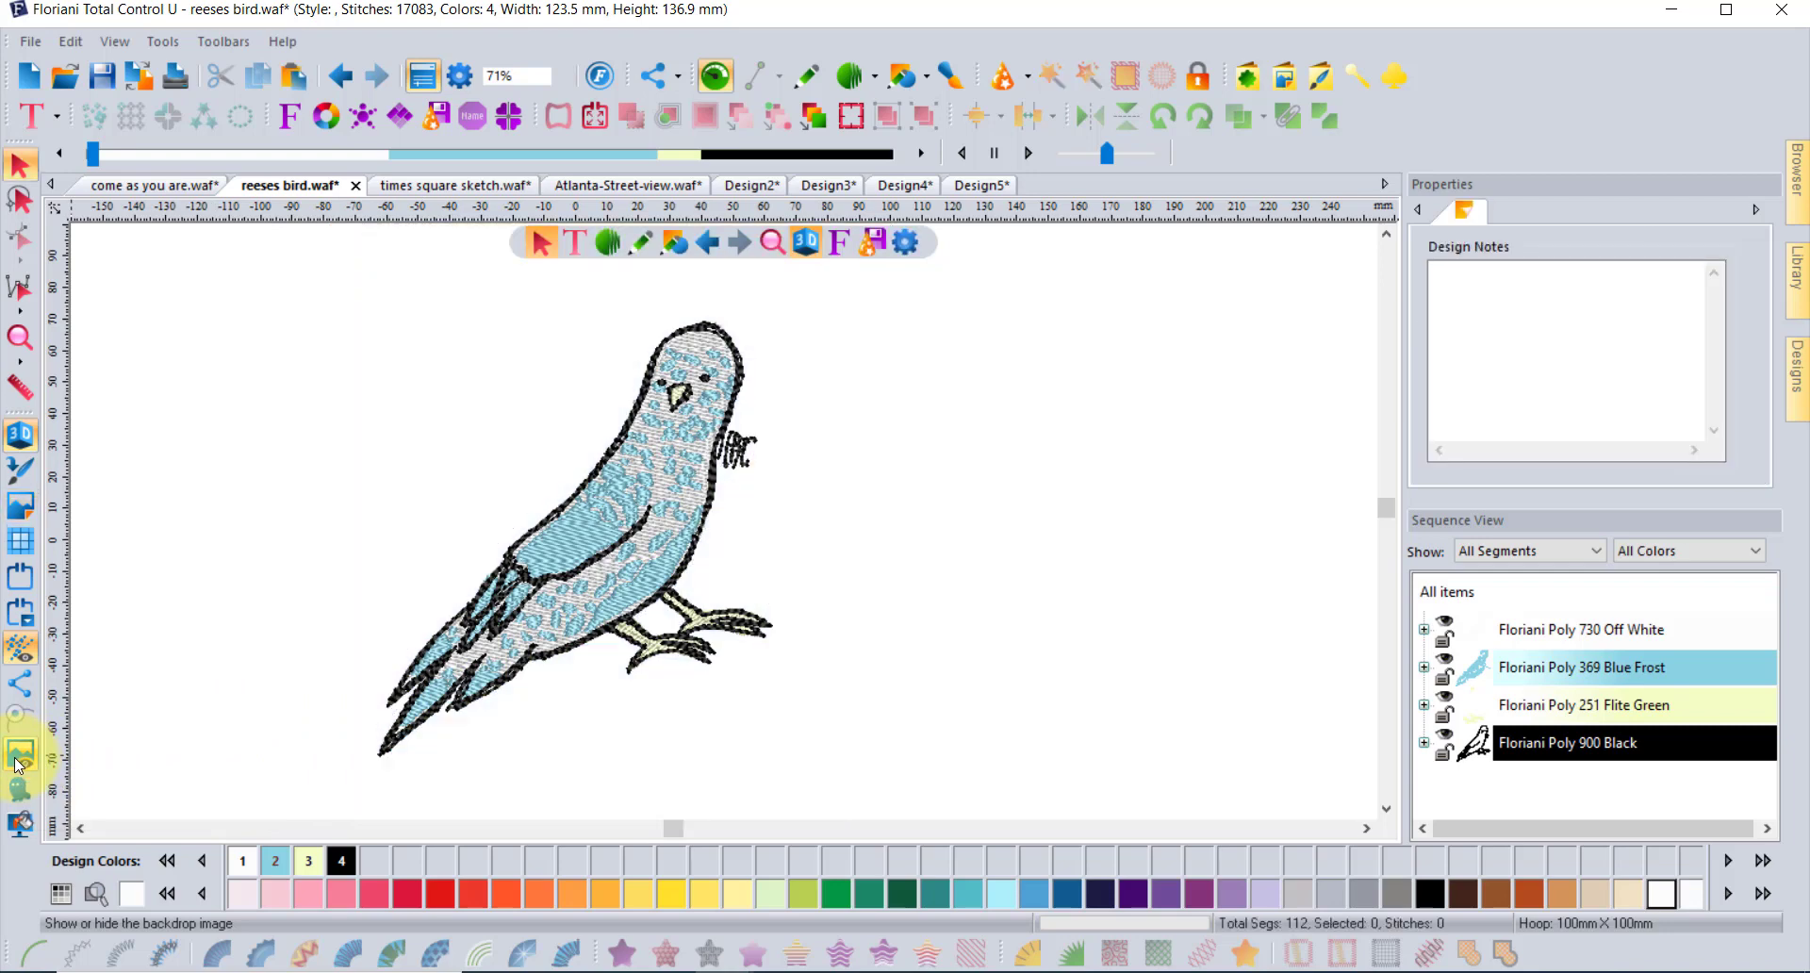
scroll(685, 382, "up", 2)
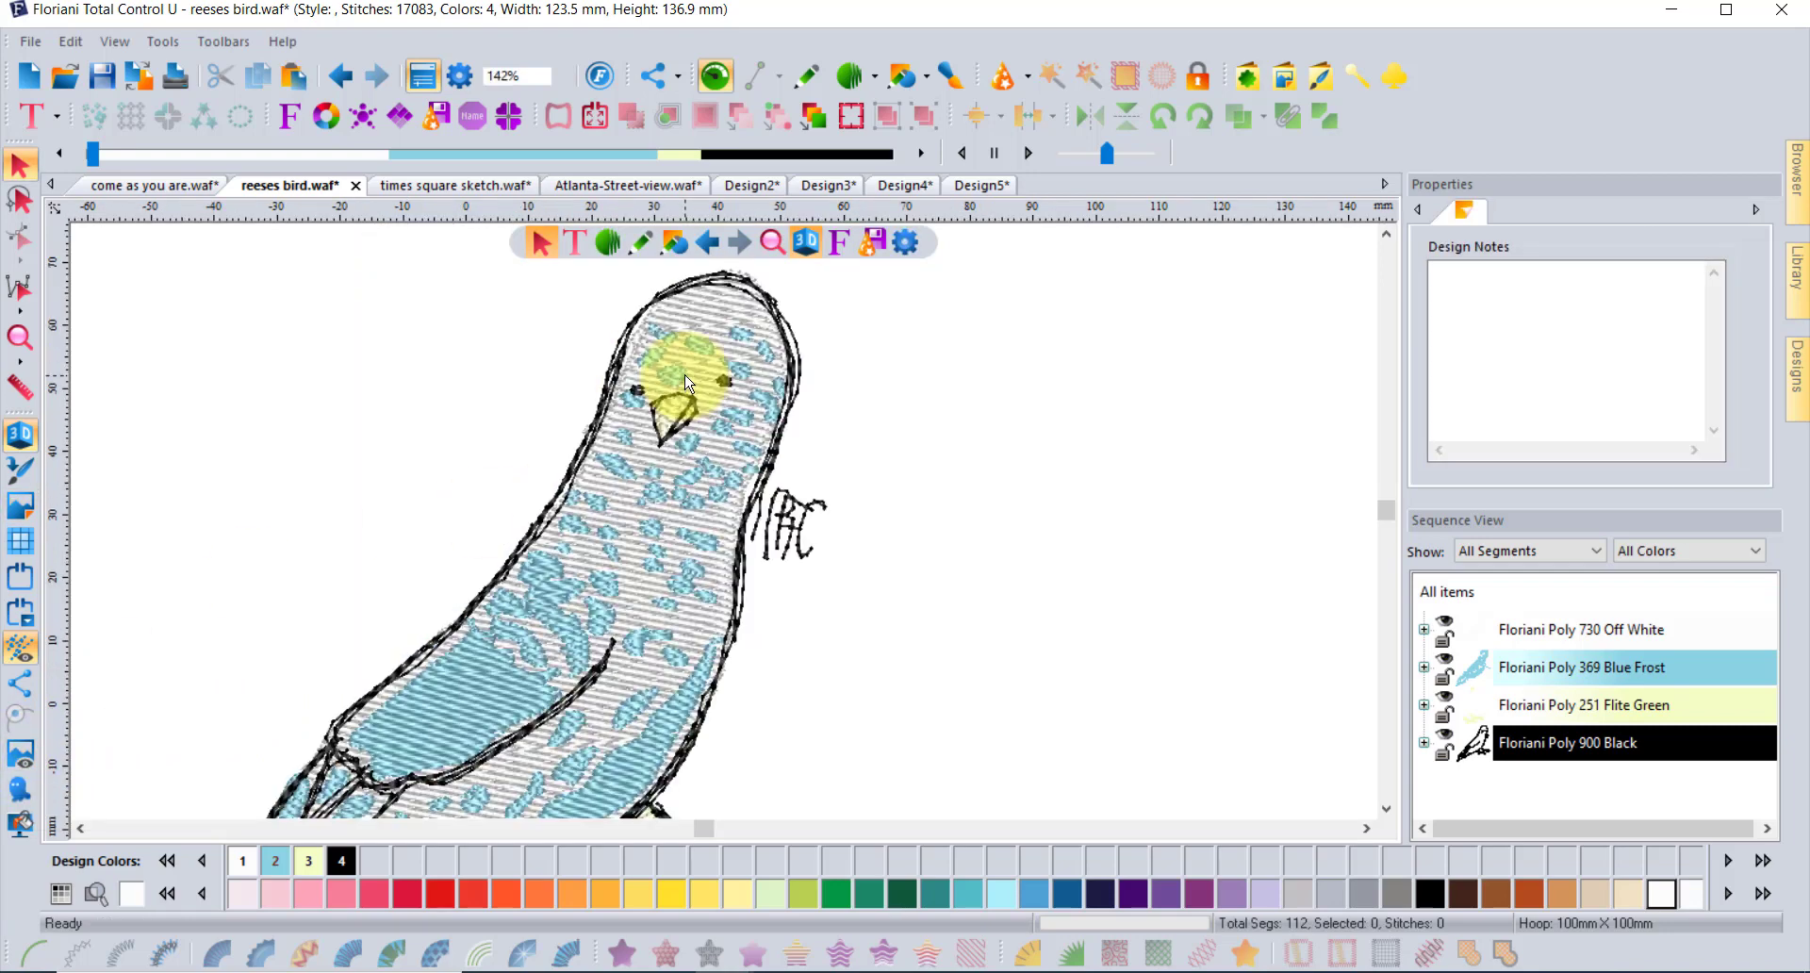
scroll(685, 381, "up", 2)
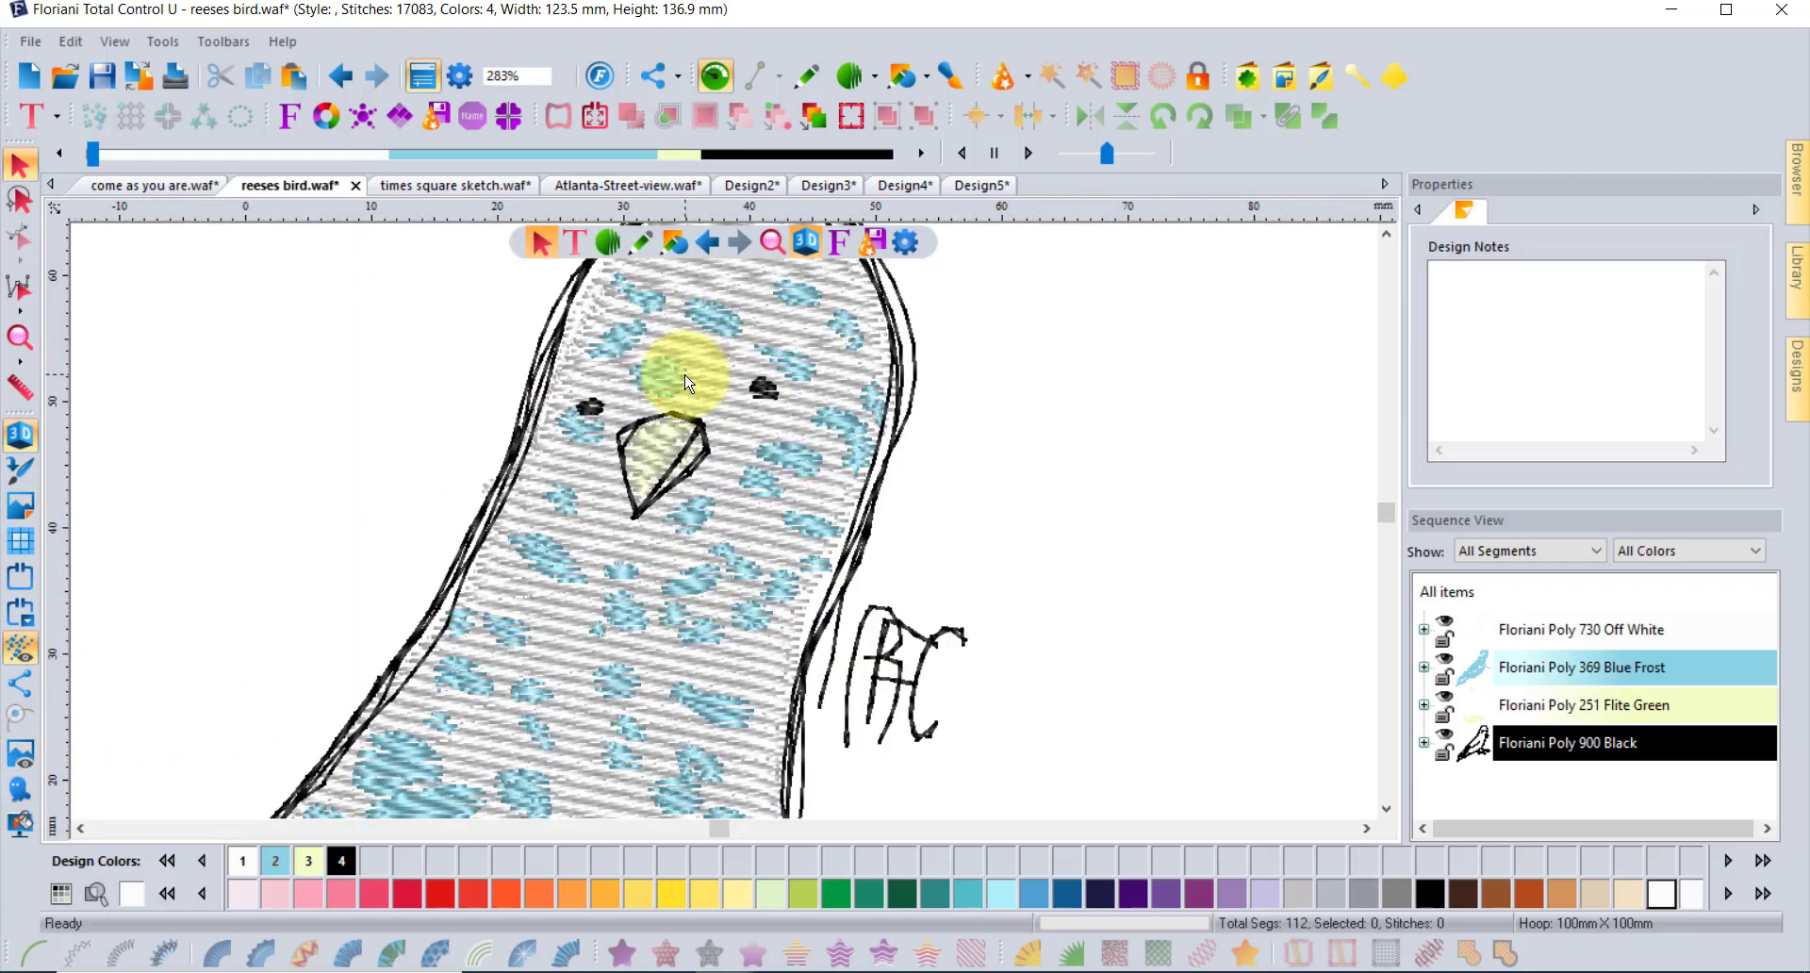
left_click(20, 754)
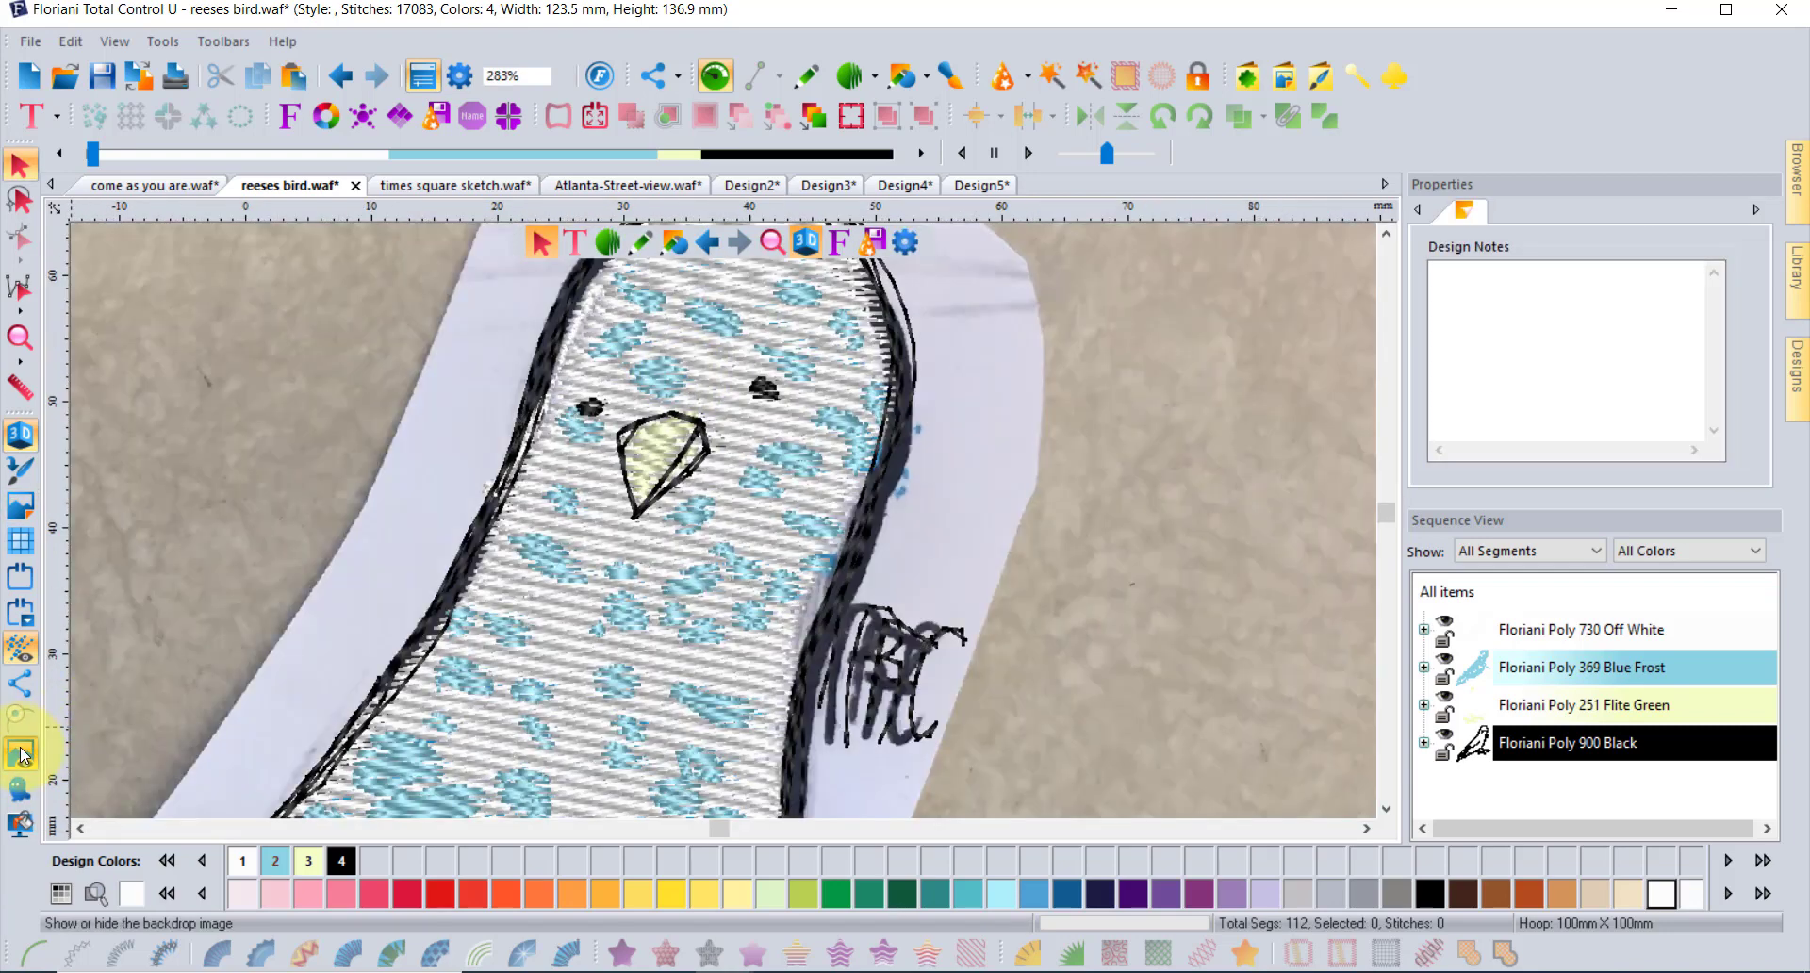
Step: View the bird photo alone with the Backdrop Tool, open the Sketchbook tools, then restore stitches
left_click(21, 514)
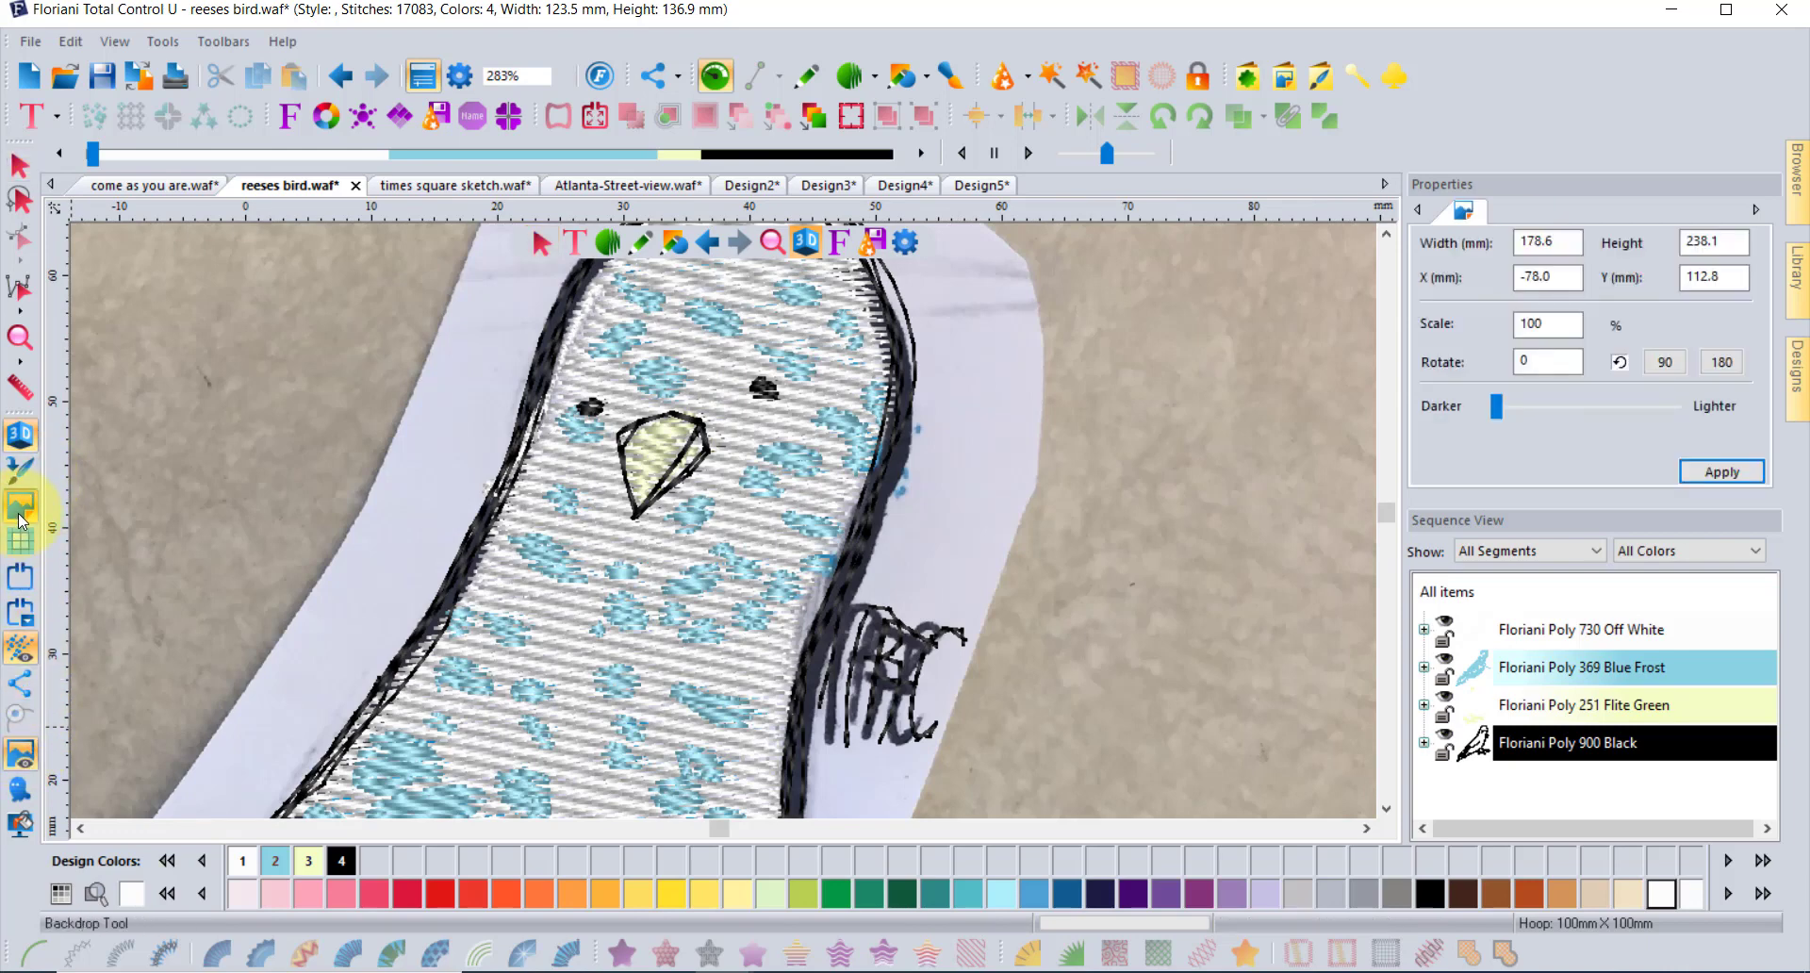
left_click(25, 649)
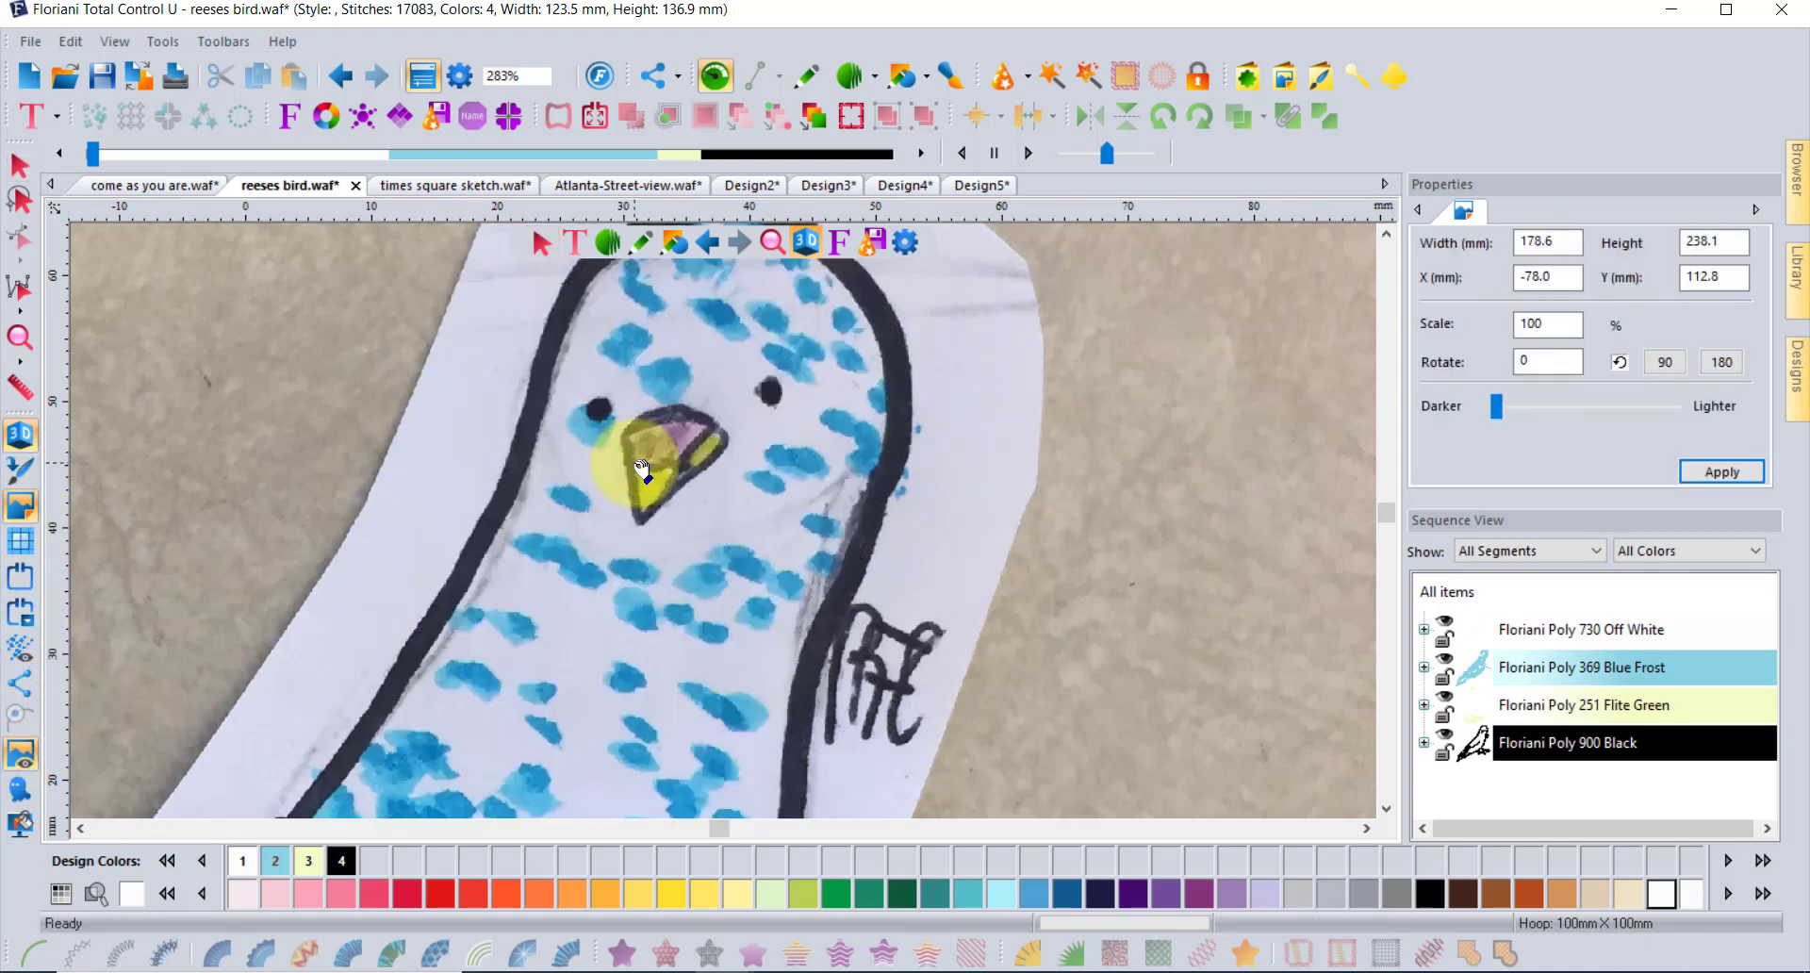
scroll(641, 462, "down", 3)
left_click_drag(641, 468, 563, 696)
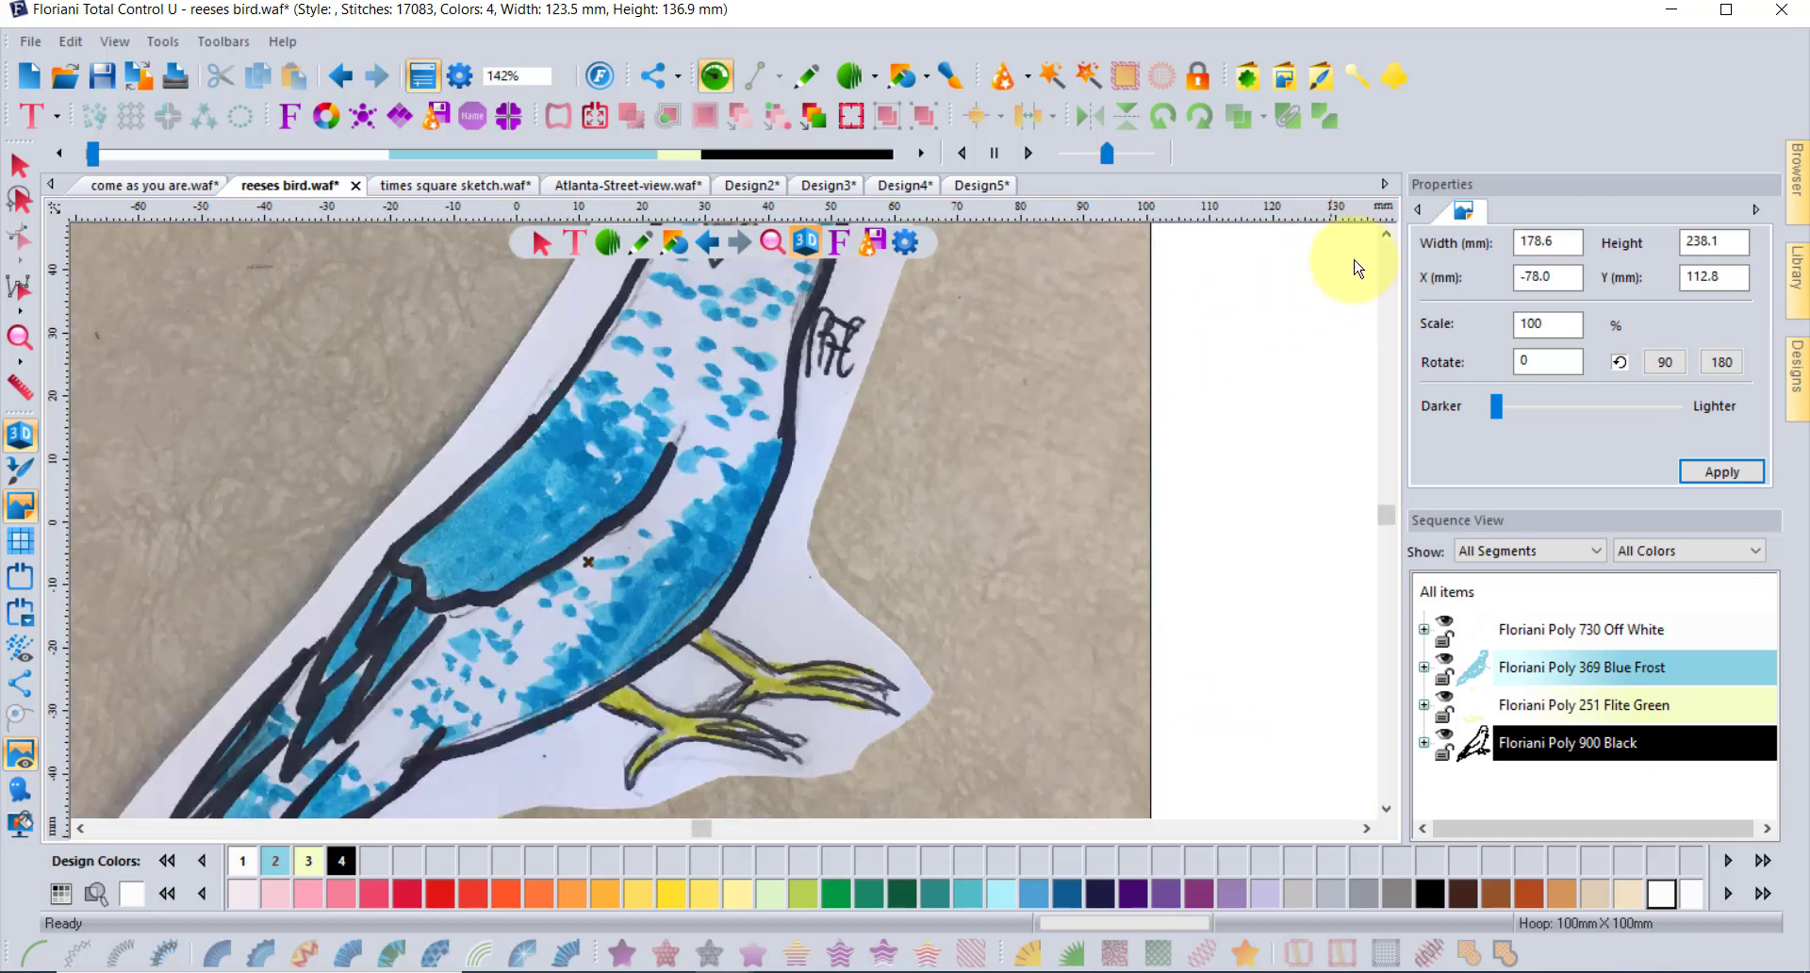
left_click(1387, 234)
left_click(1388, 236)
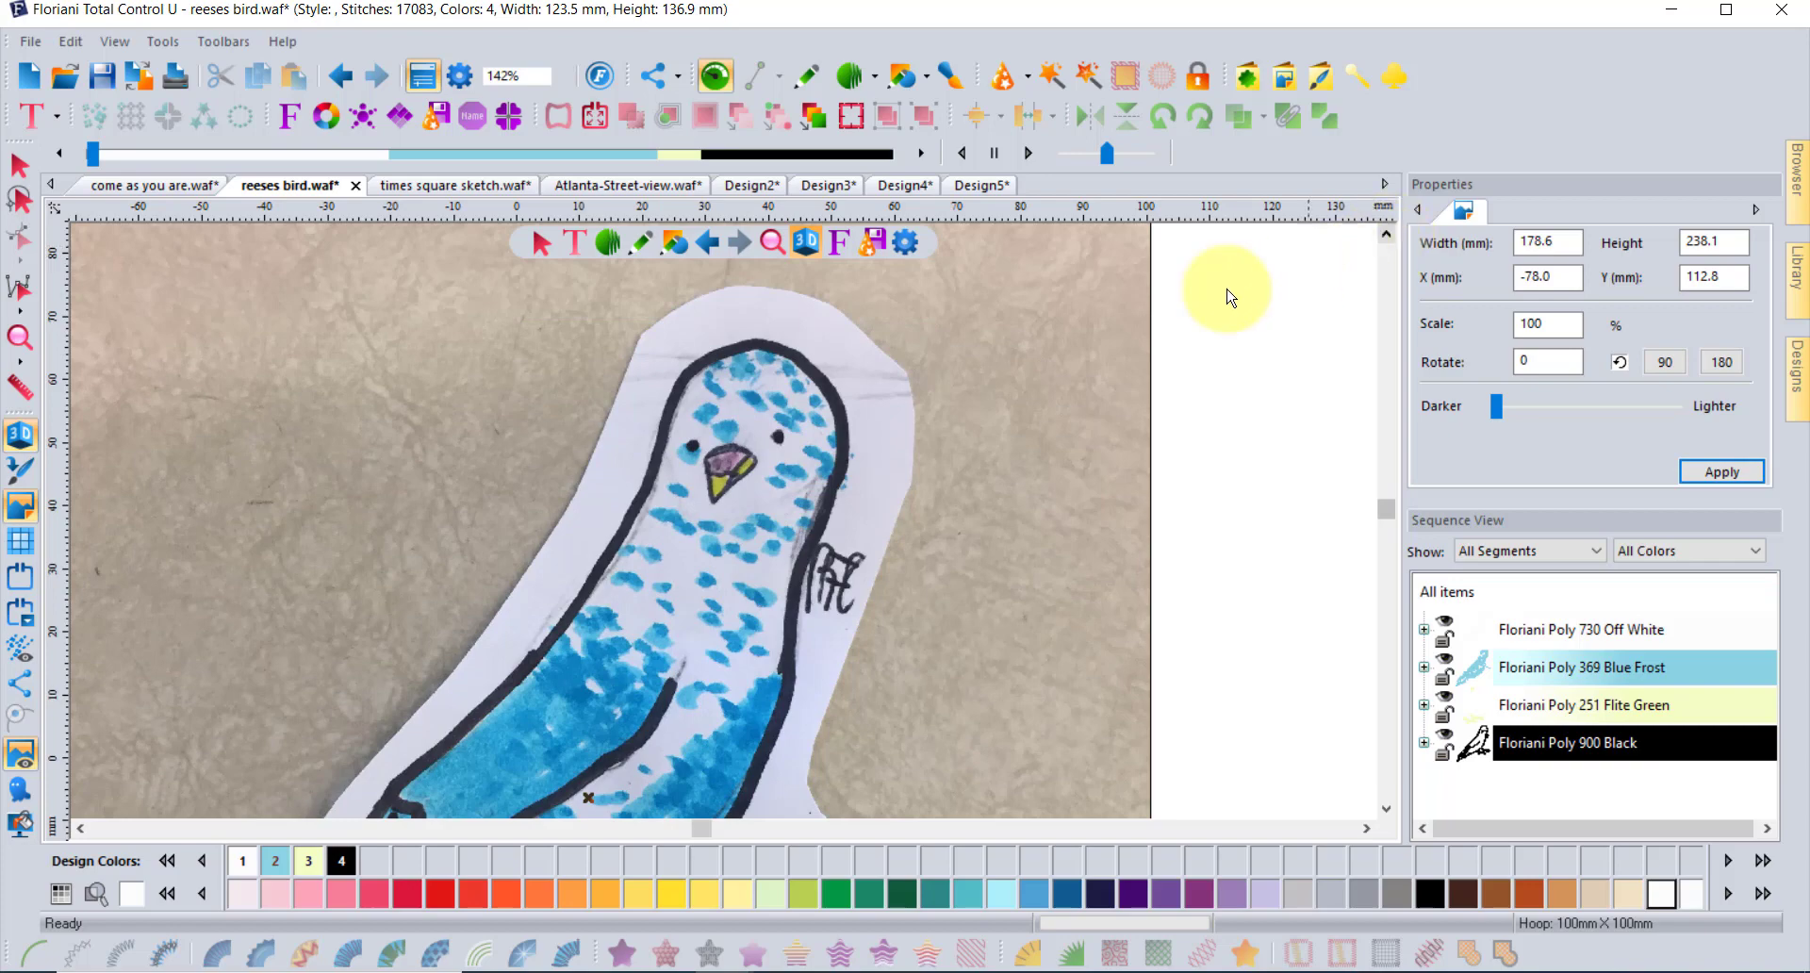
left_click(948, 75)
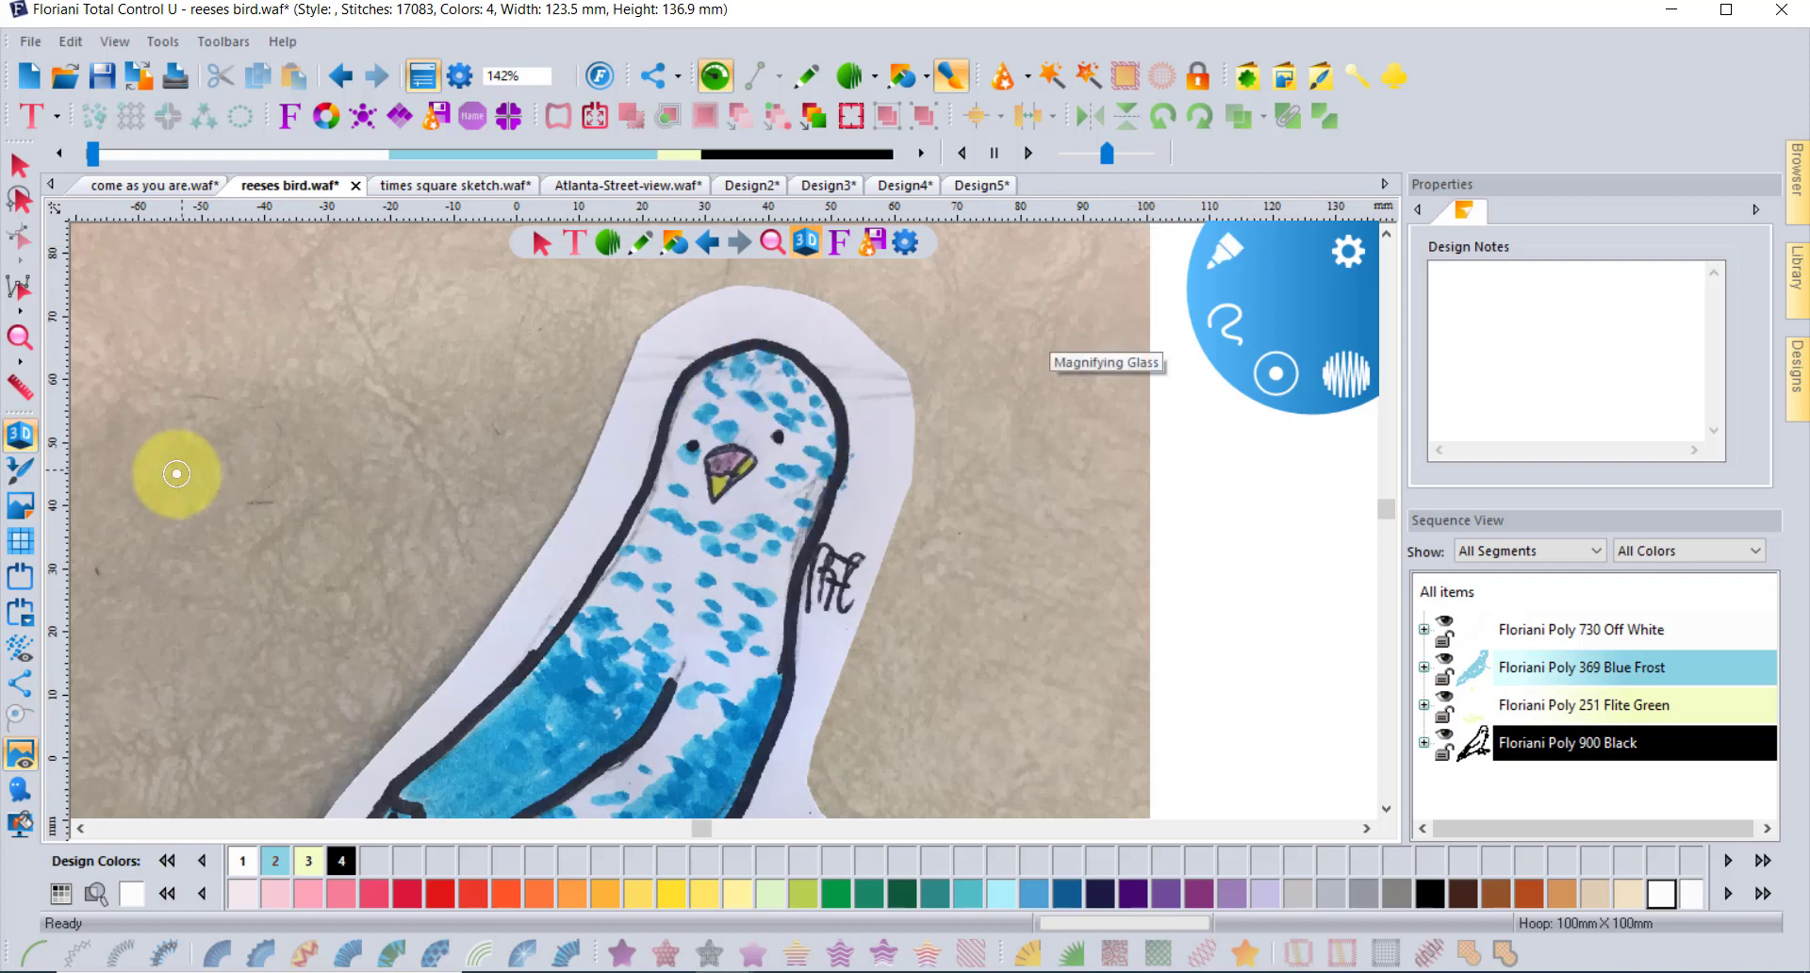
left_click(20, 650)
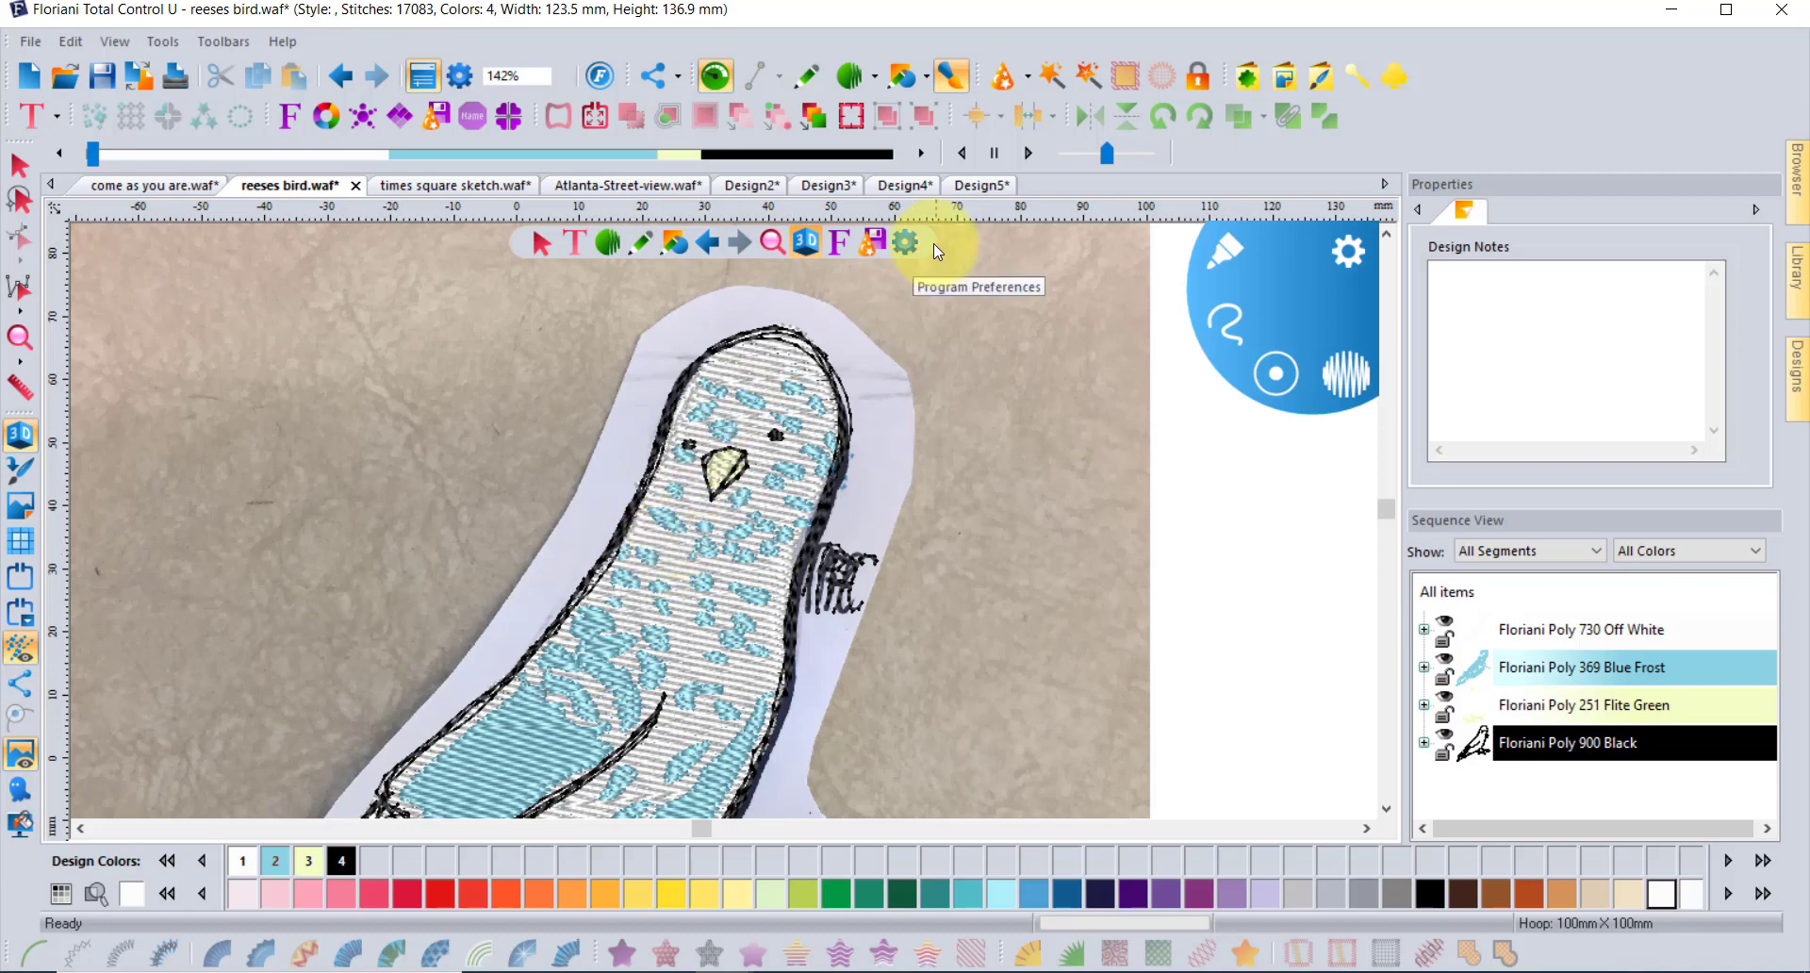
left_click(797, 962)
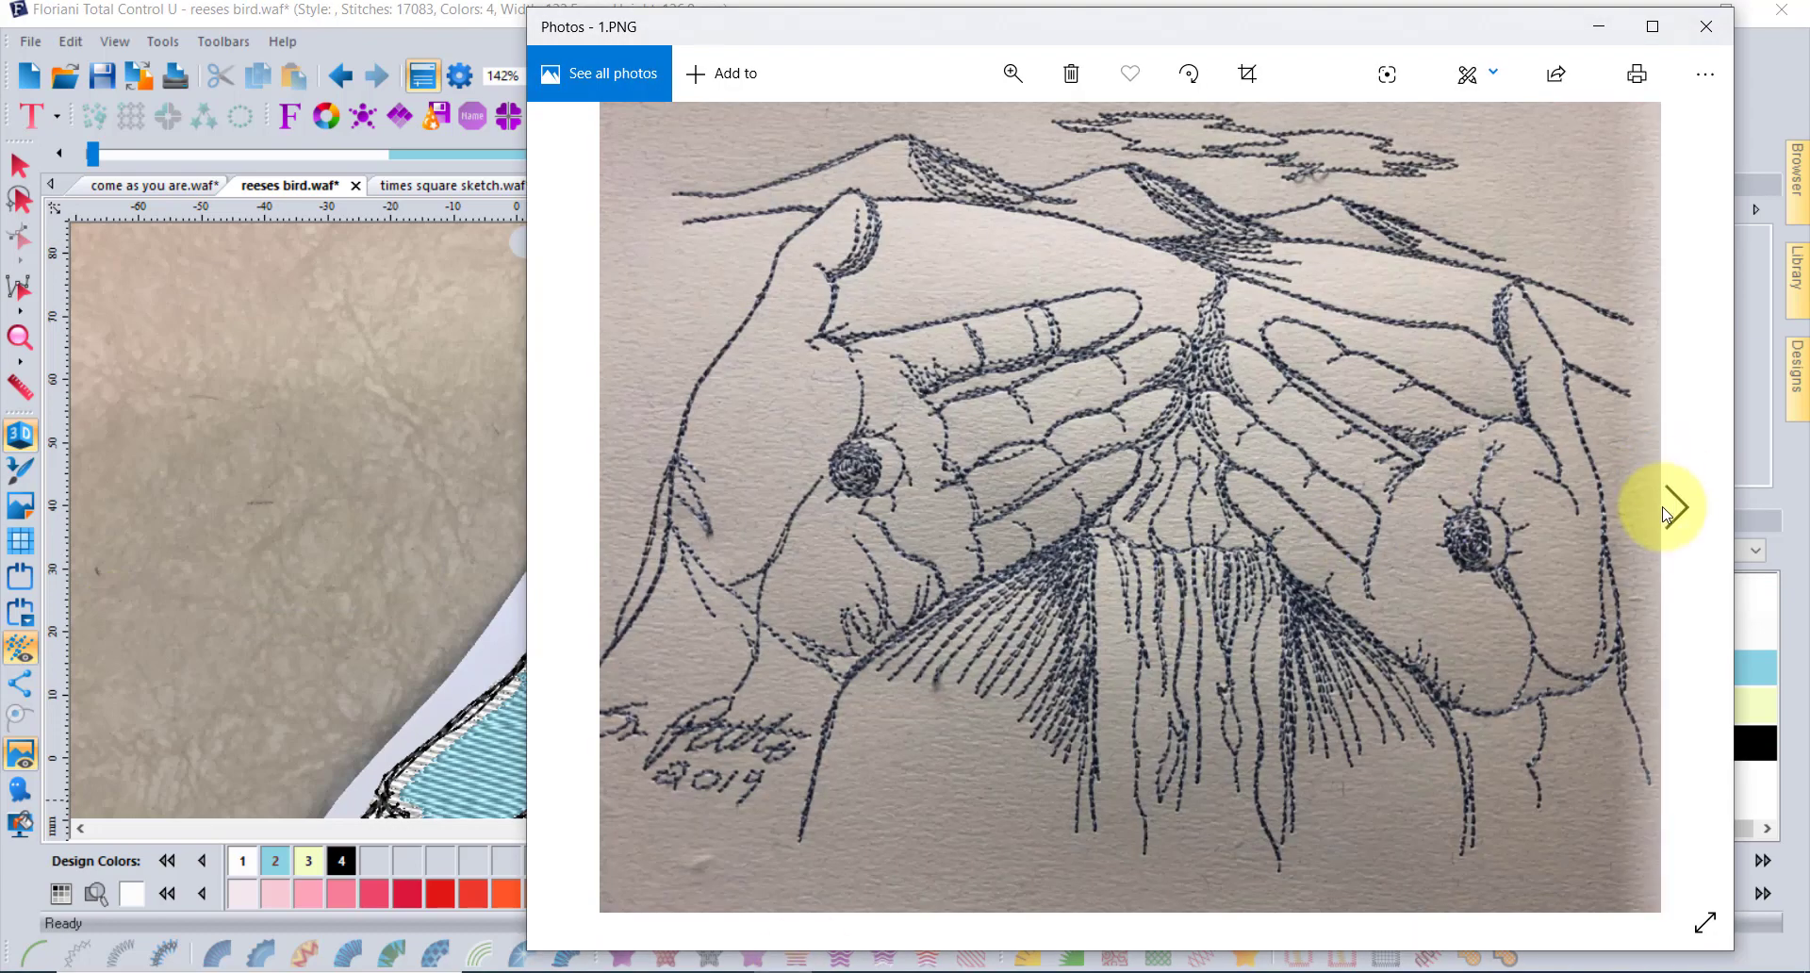
left_click(1681, 511)
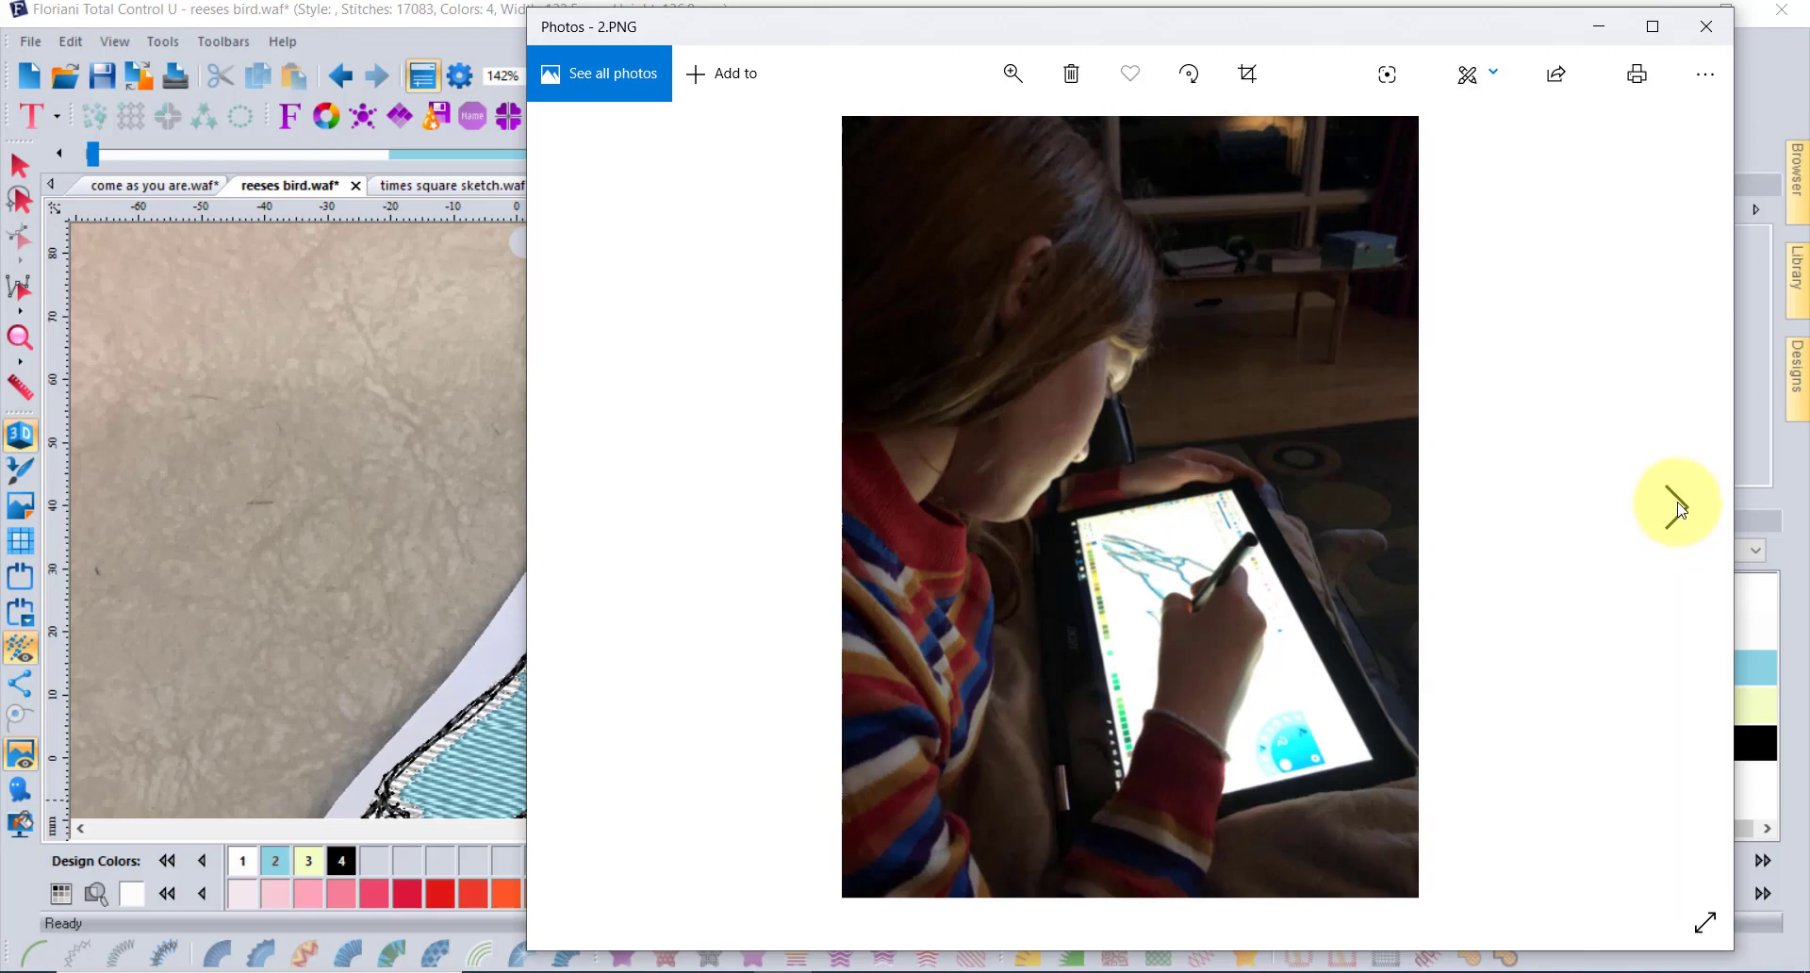
left_click(1681, 510)
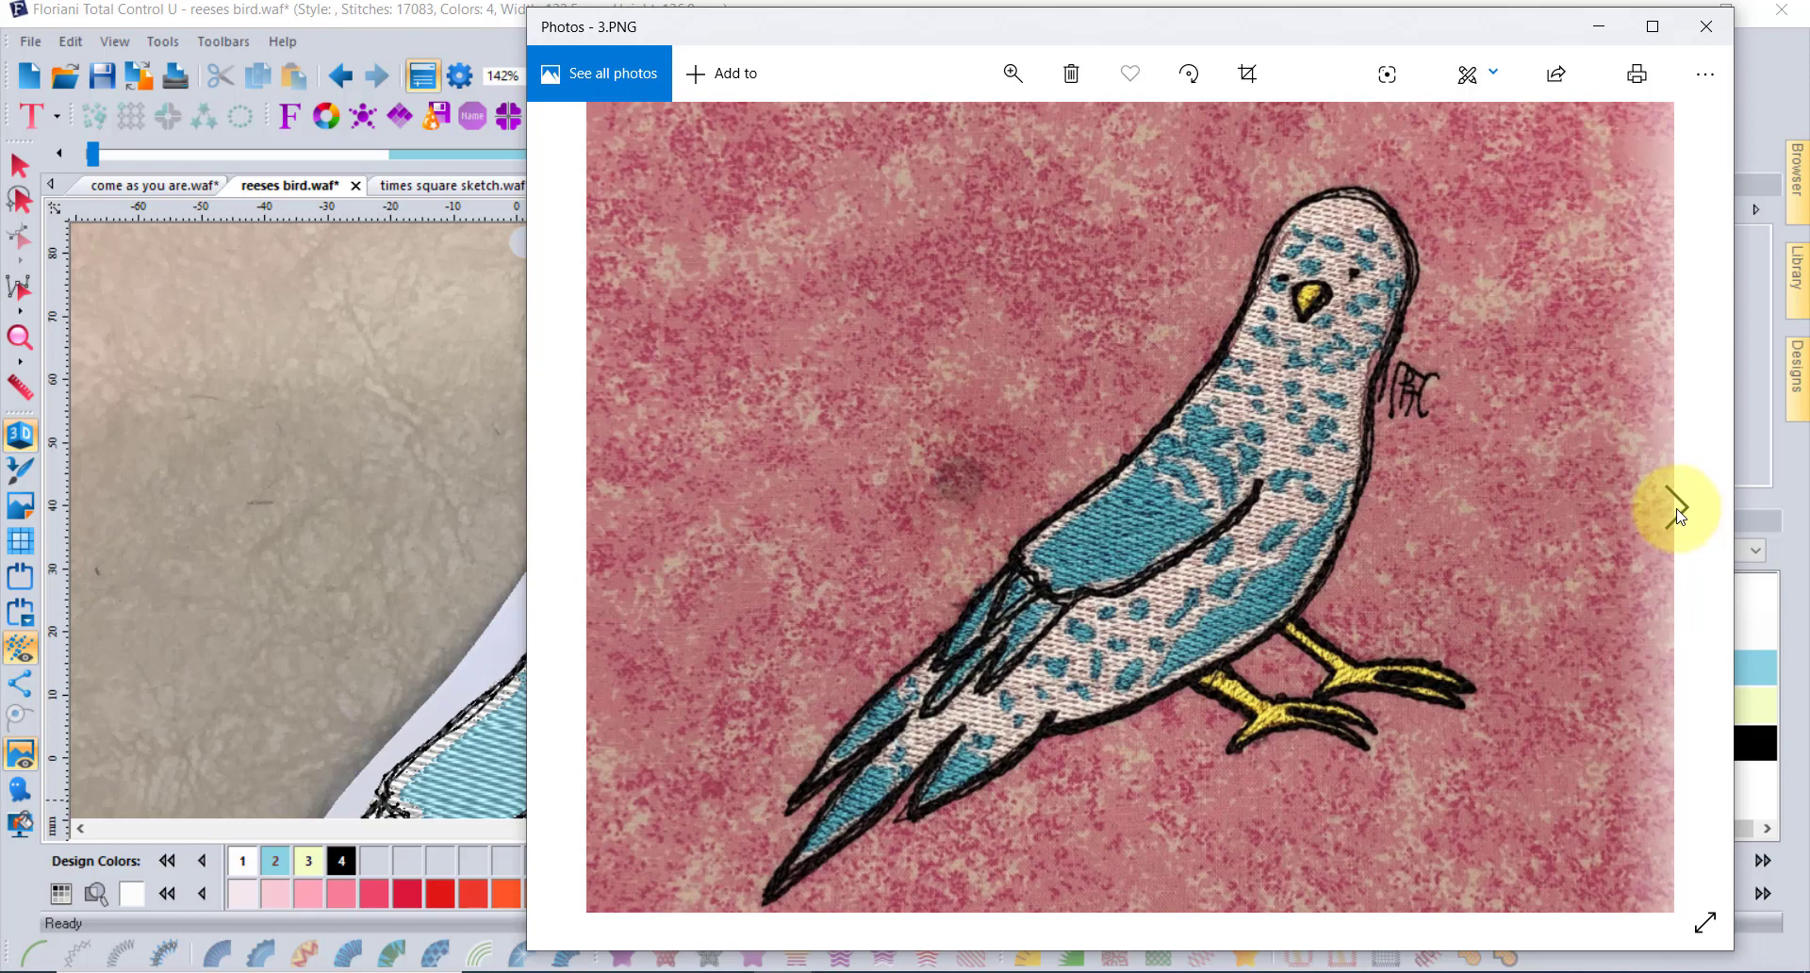
left_click(1680, 517)
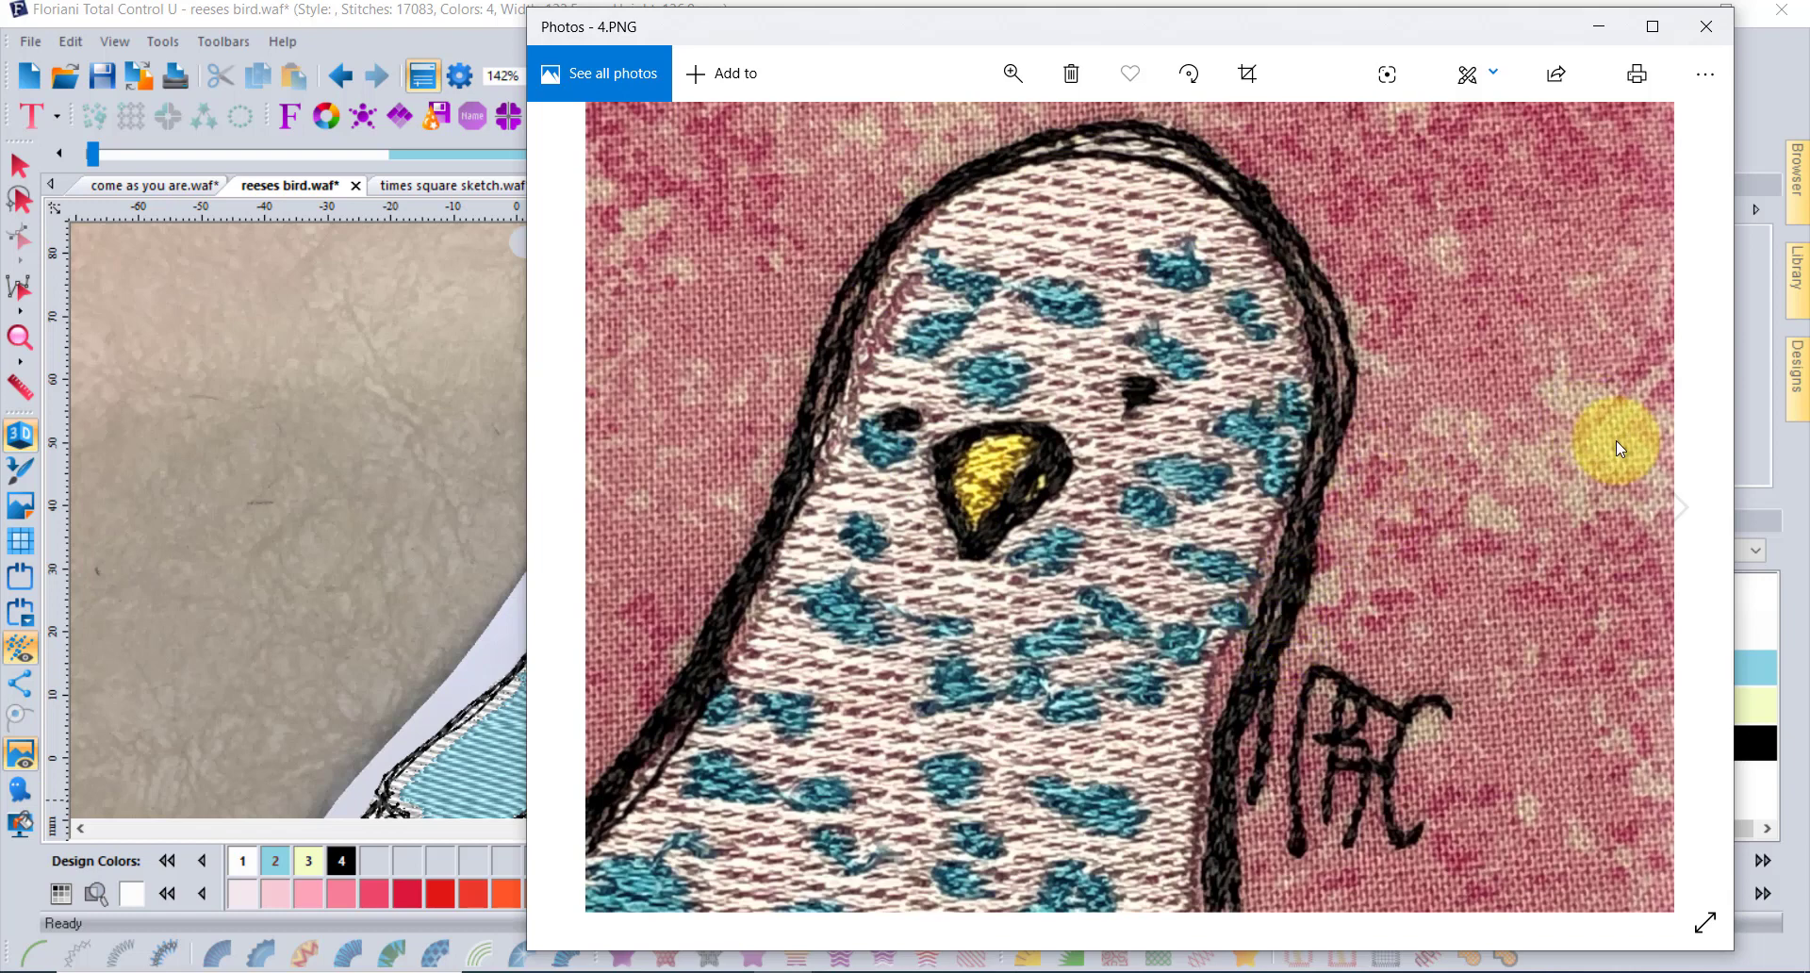
Step: Open times square sketch.waf, toggle Show Stitches off and on, and view 5.PNG in Photos
left_click(422, 348)
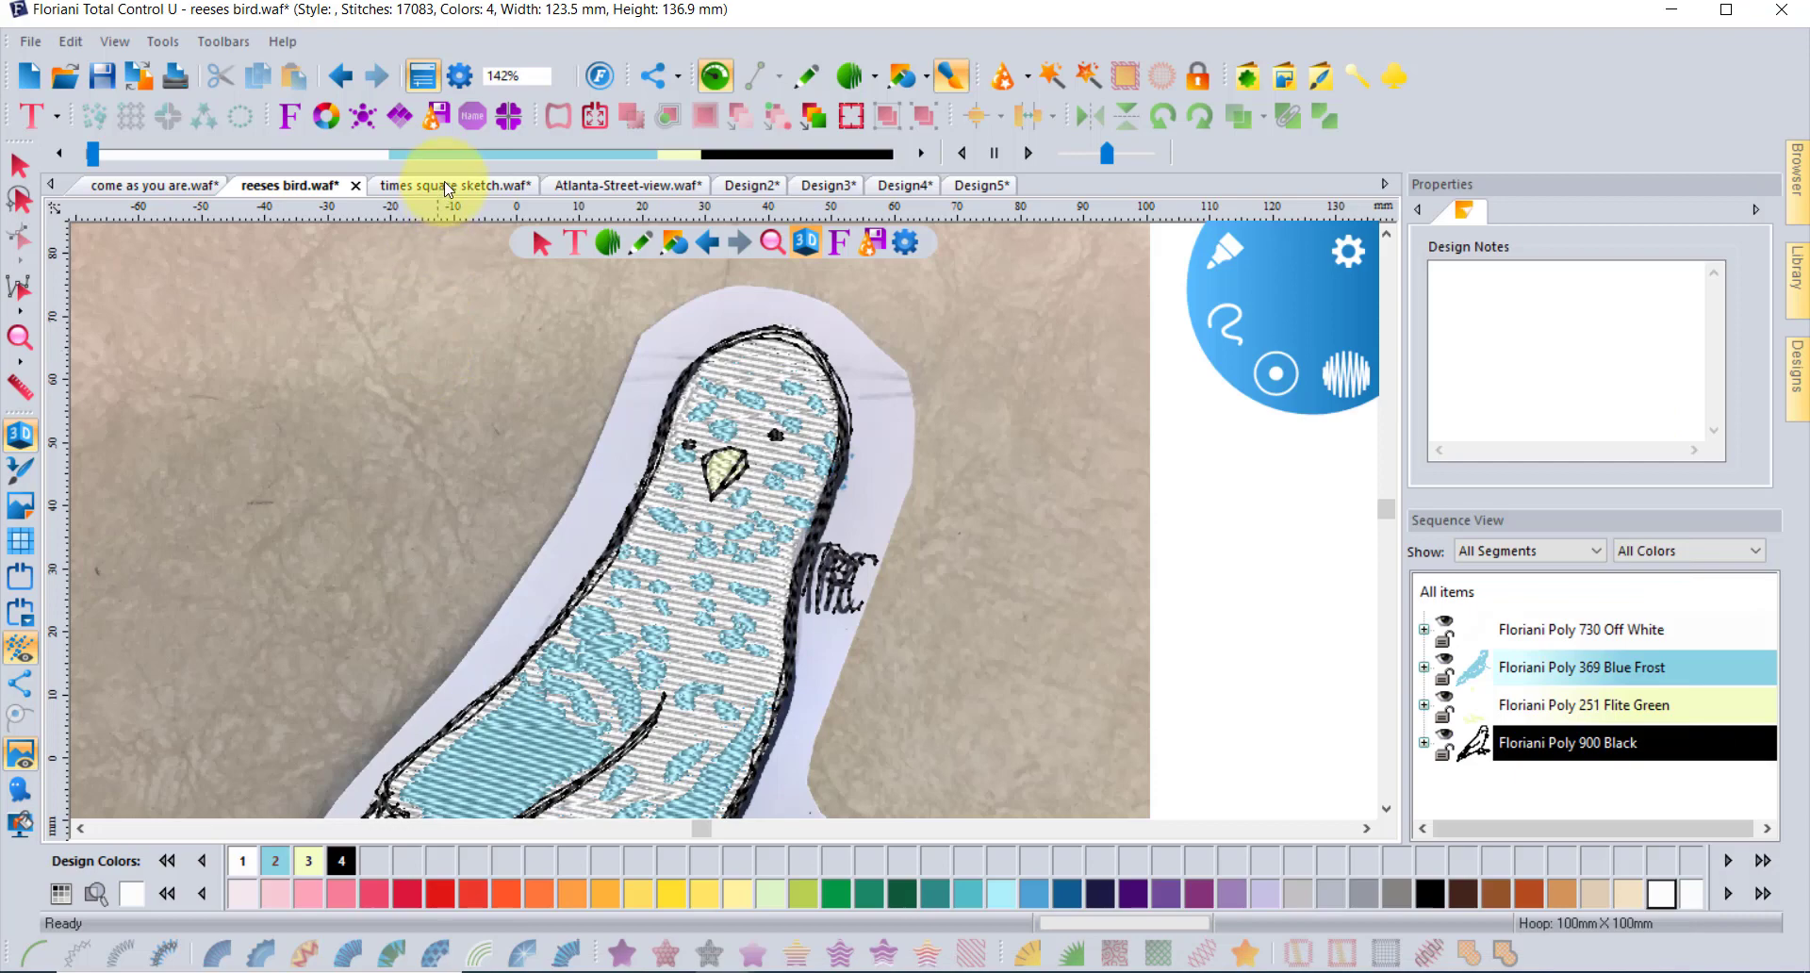
left_click(447, 185)
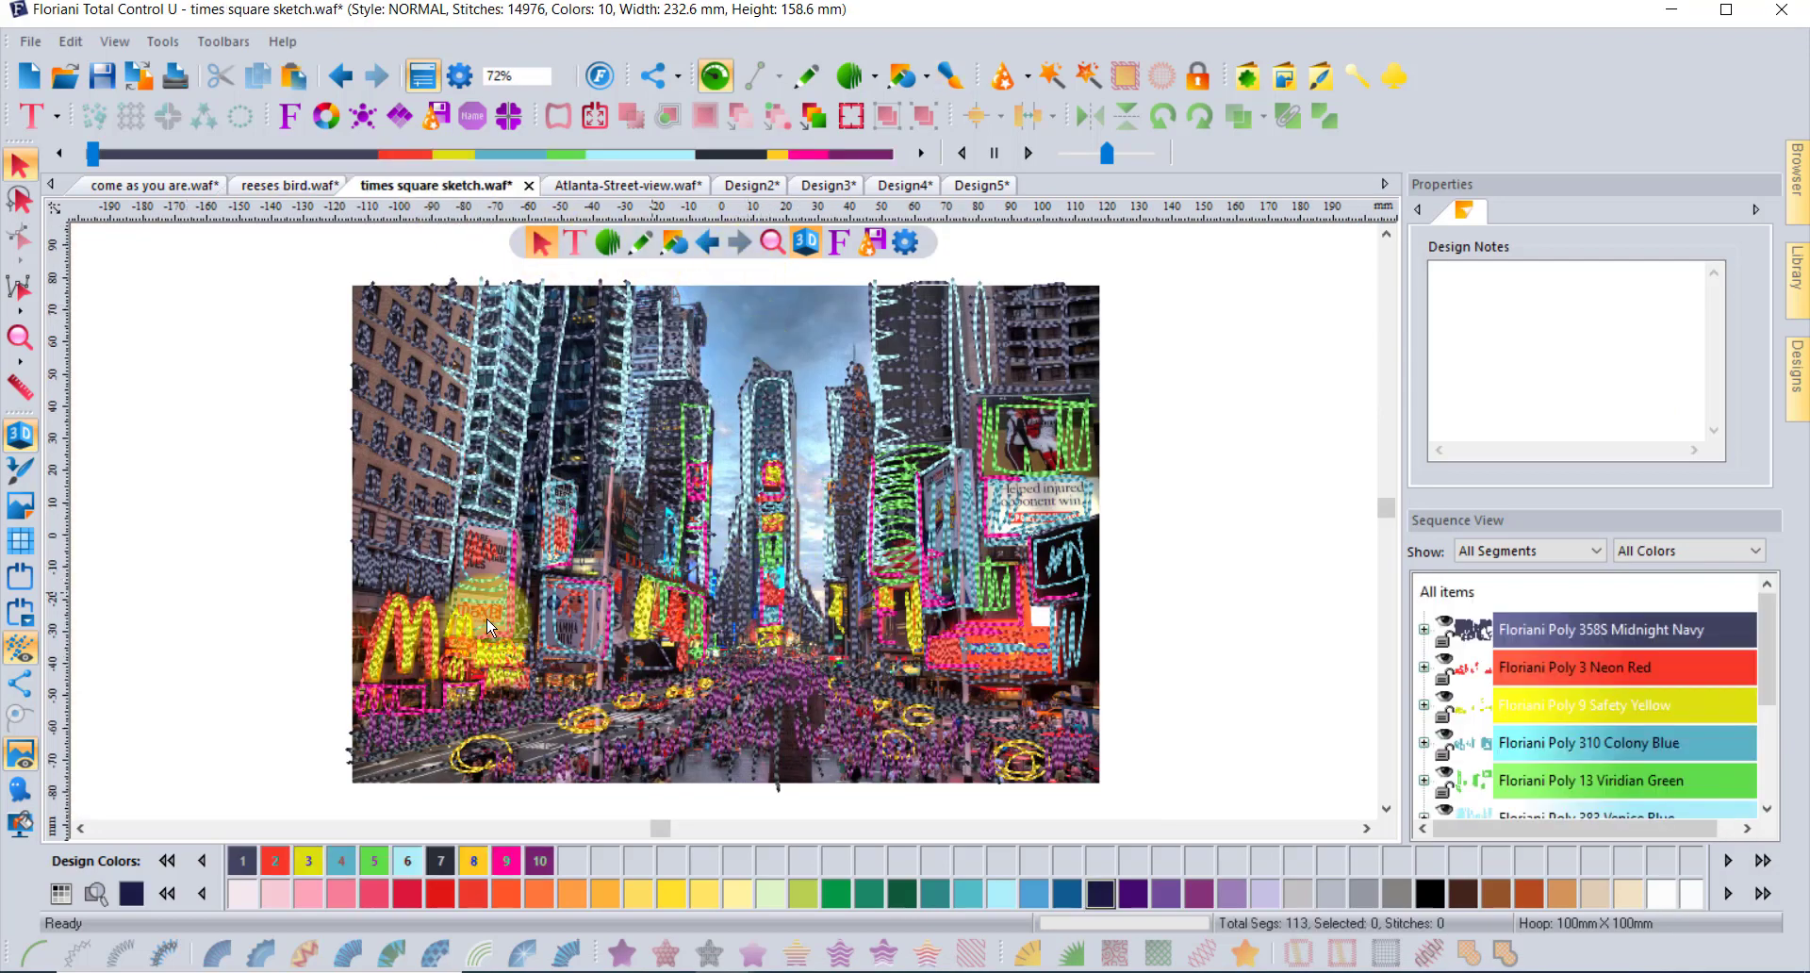
left_click(20, 646)
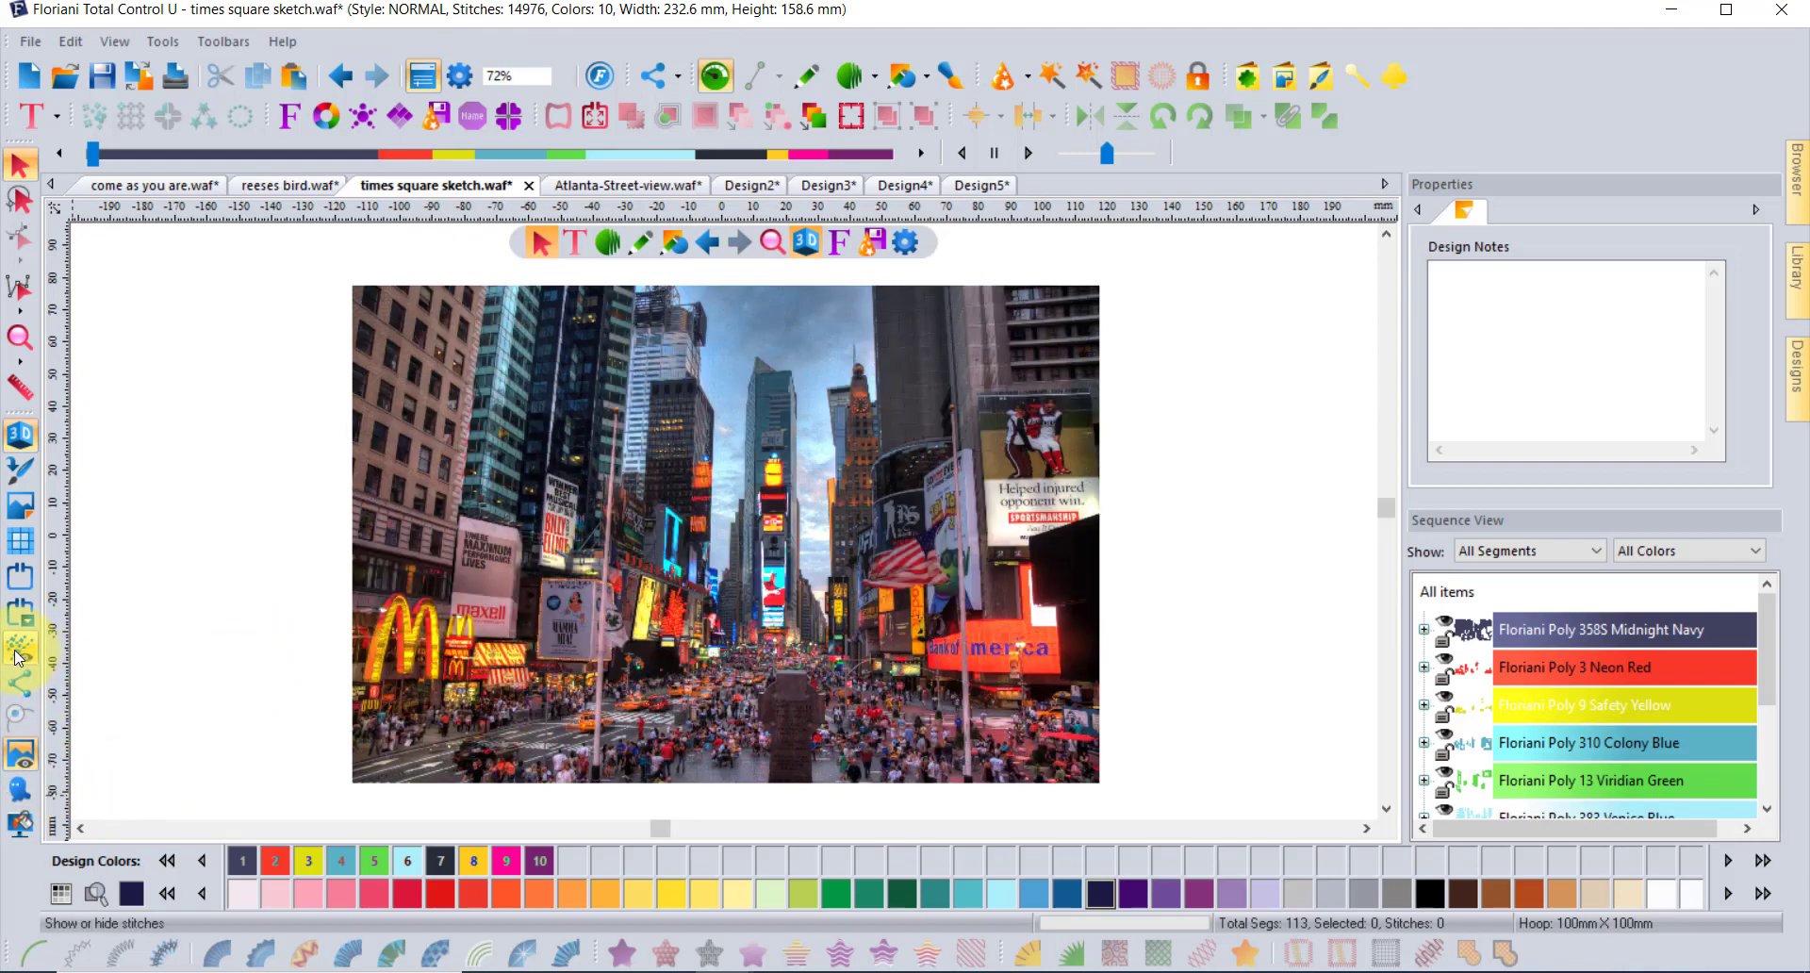
left_click(19, 649)
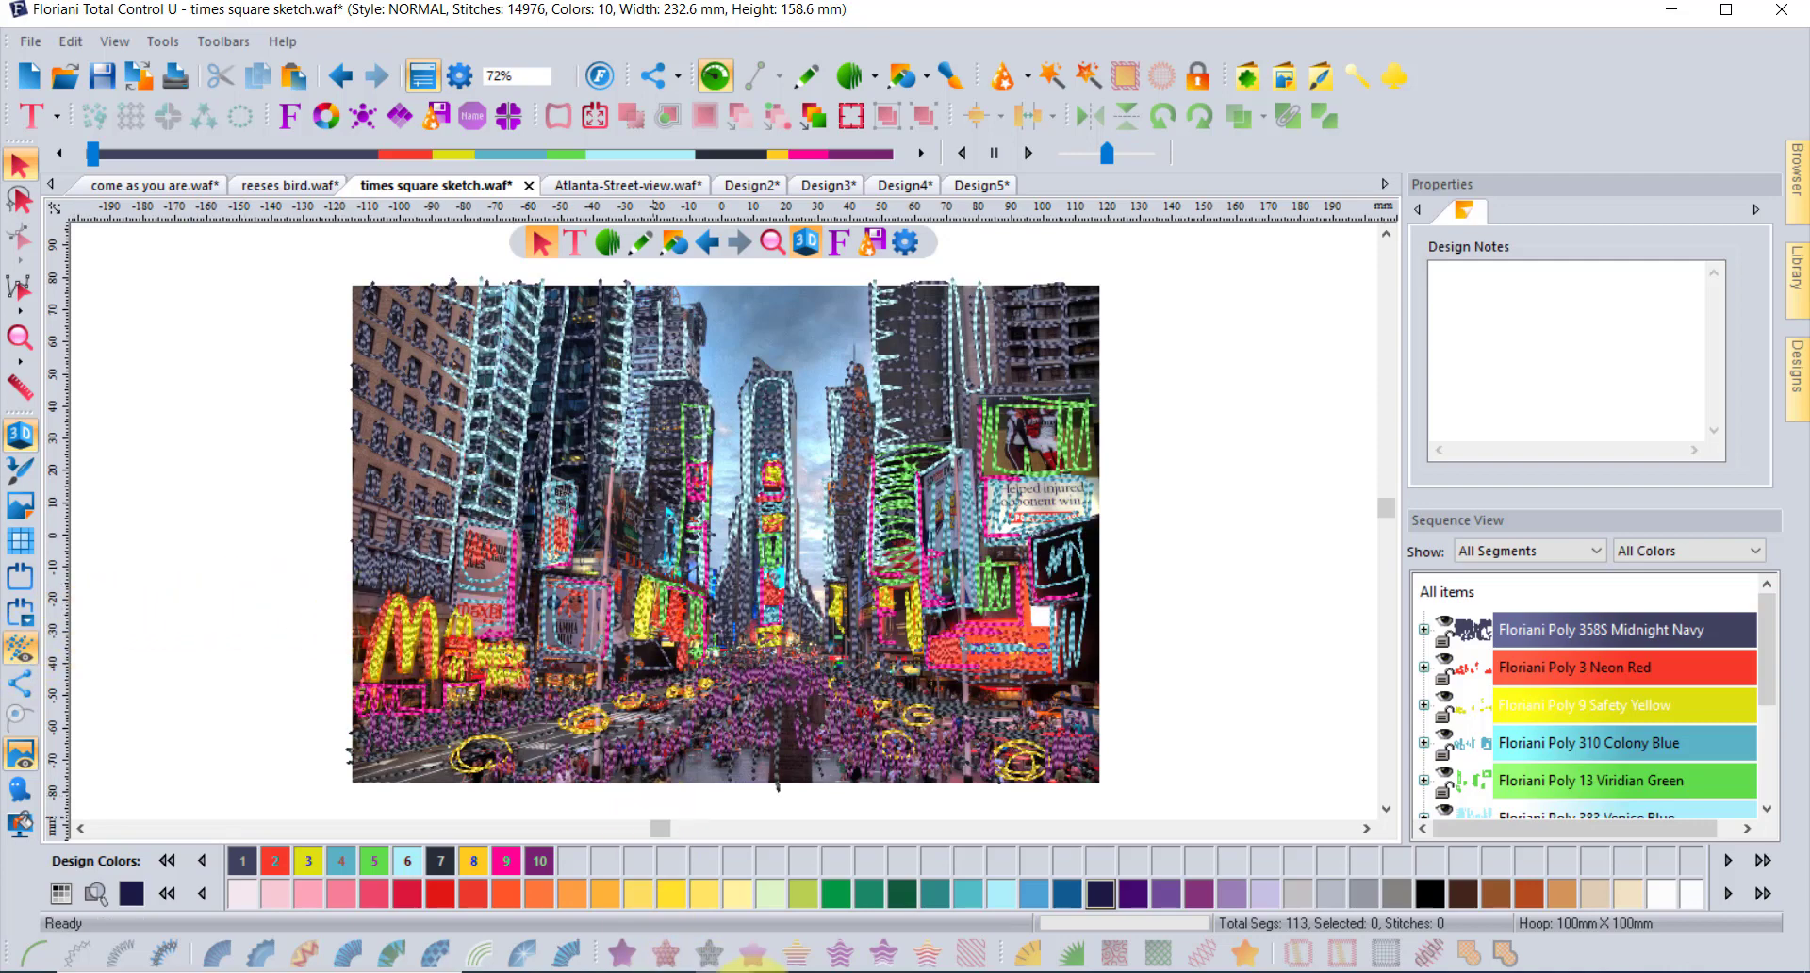
left_click(794, 971)
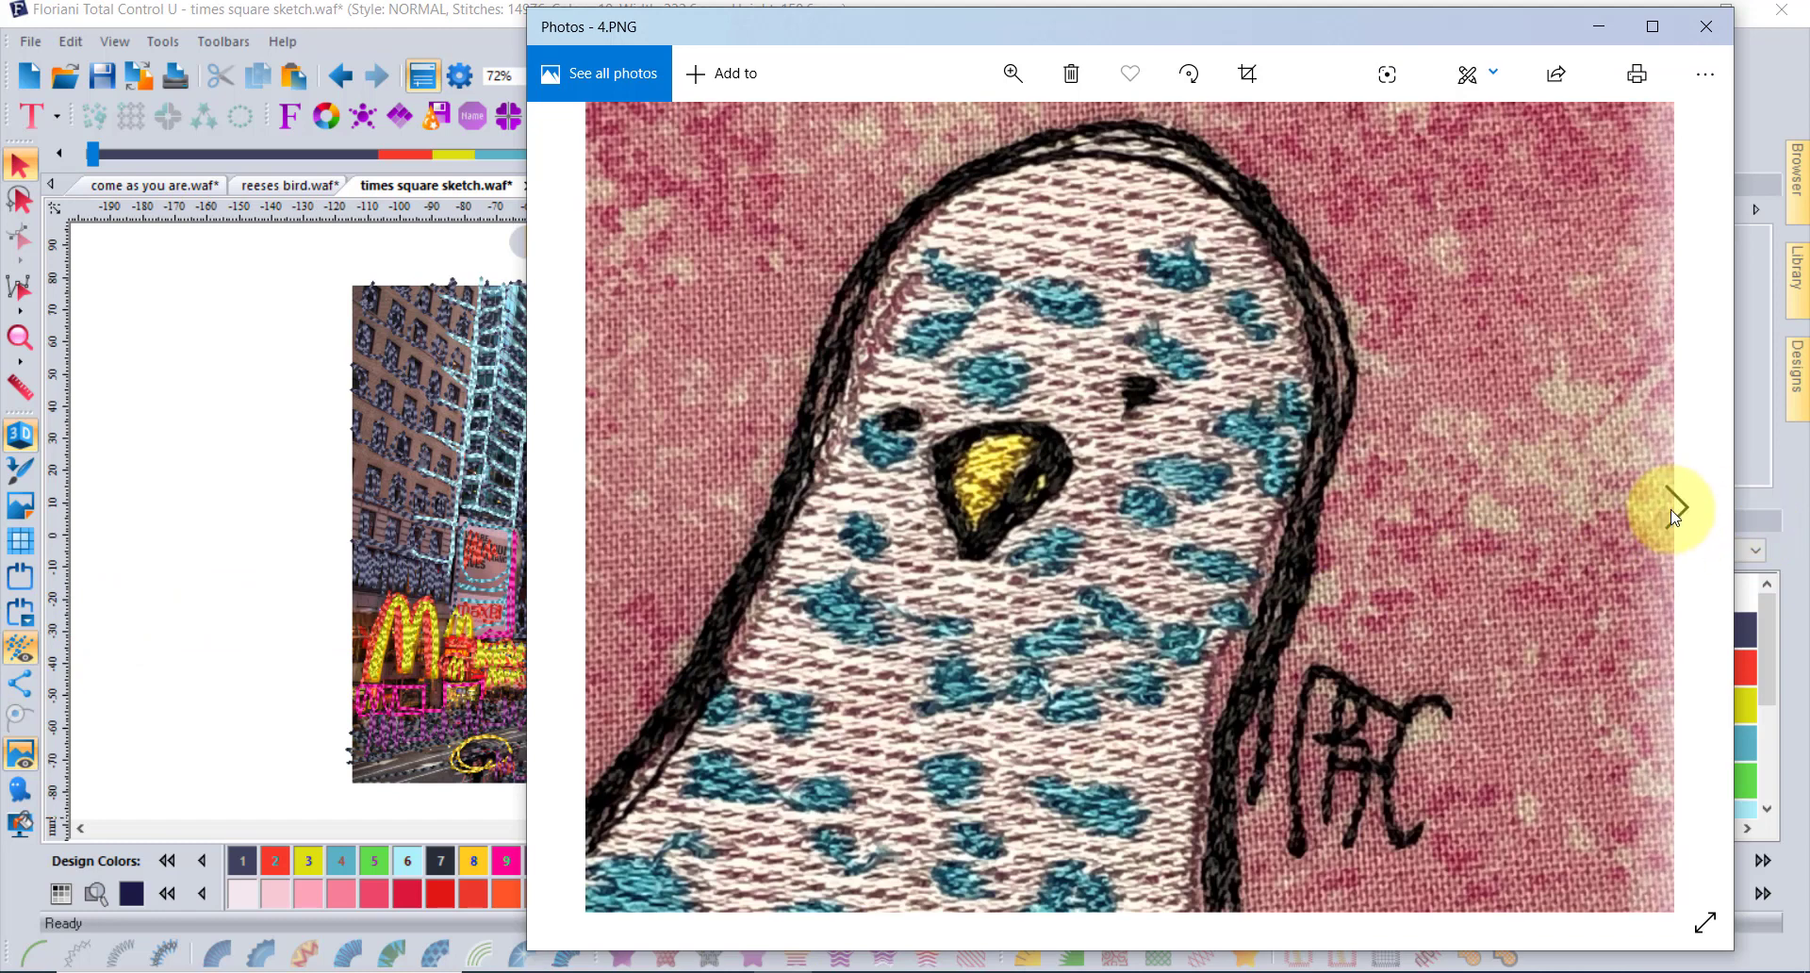
left_click(1671, 507)
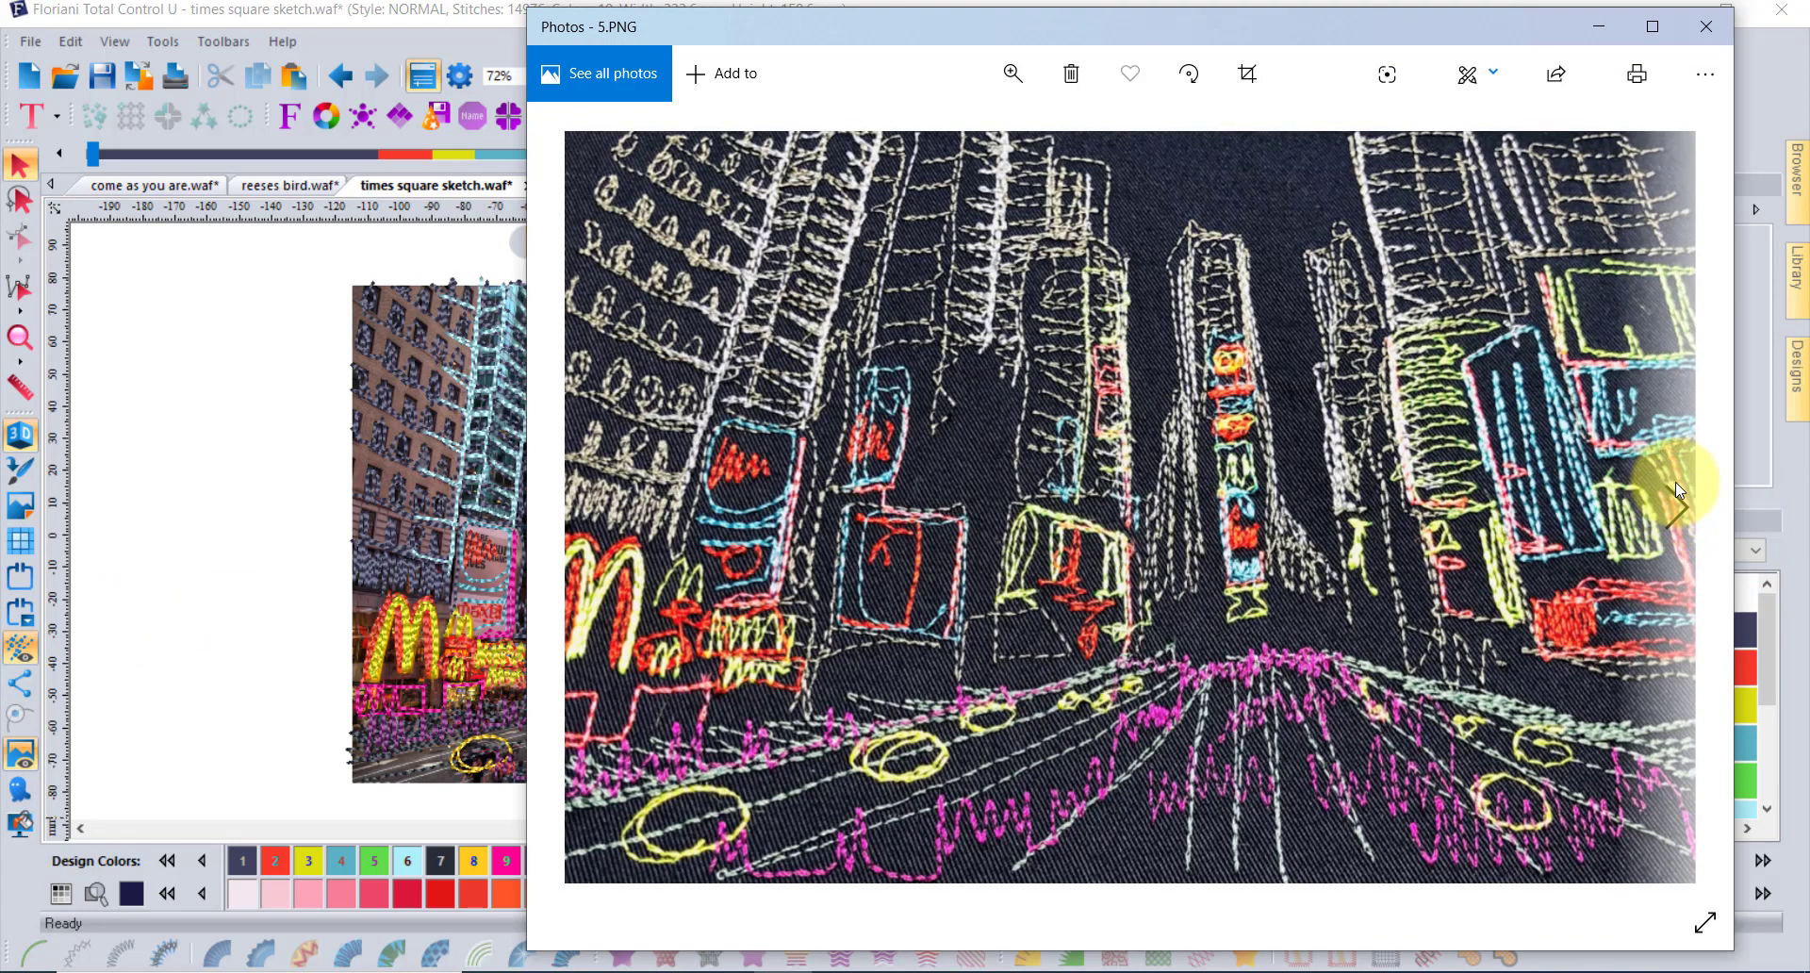
Step: Add a heart outline and a star outline beside the Times Square photo from the Sketchbook shapes
left_click(294, 417)
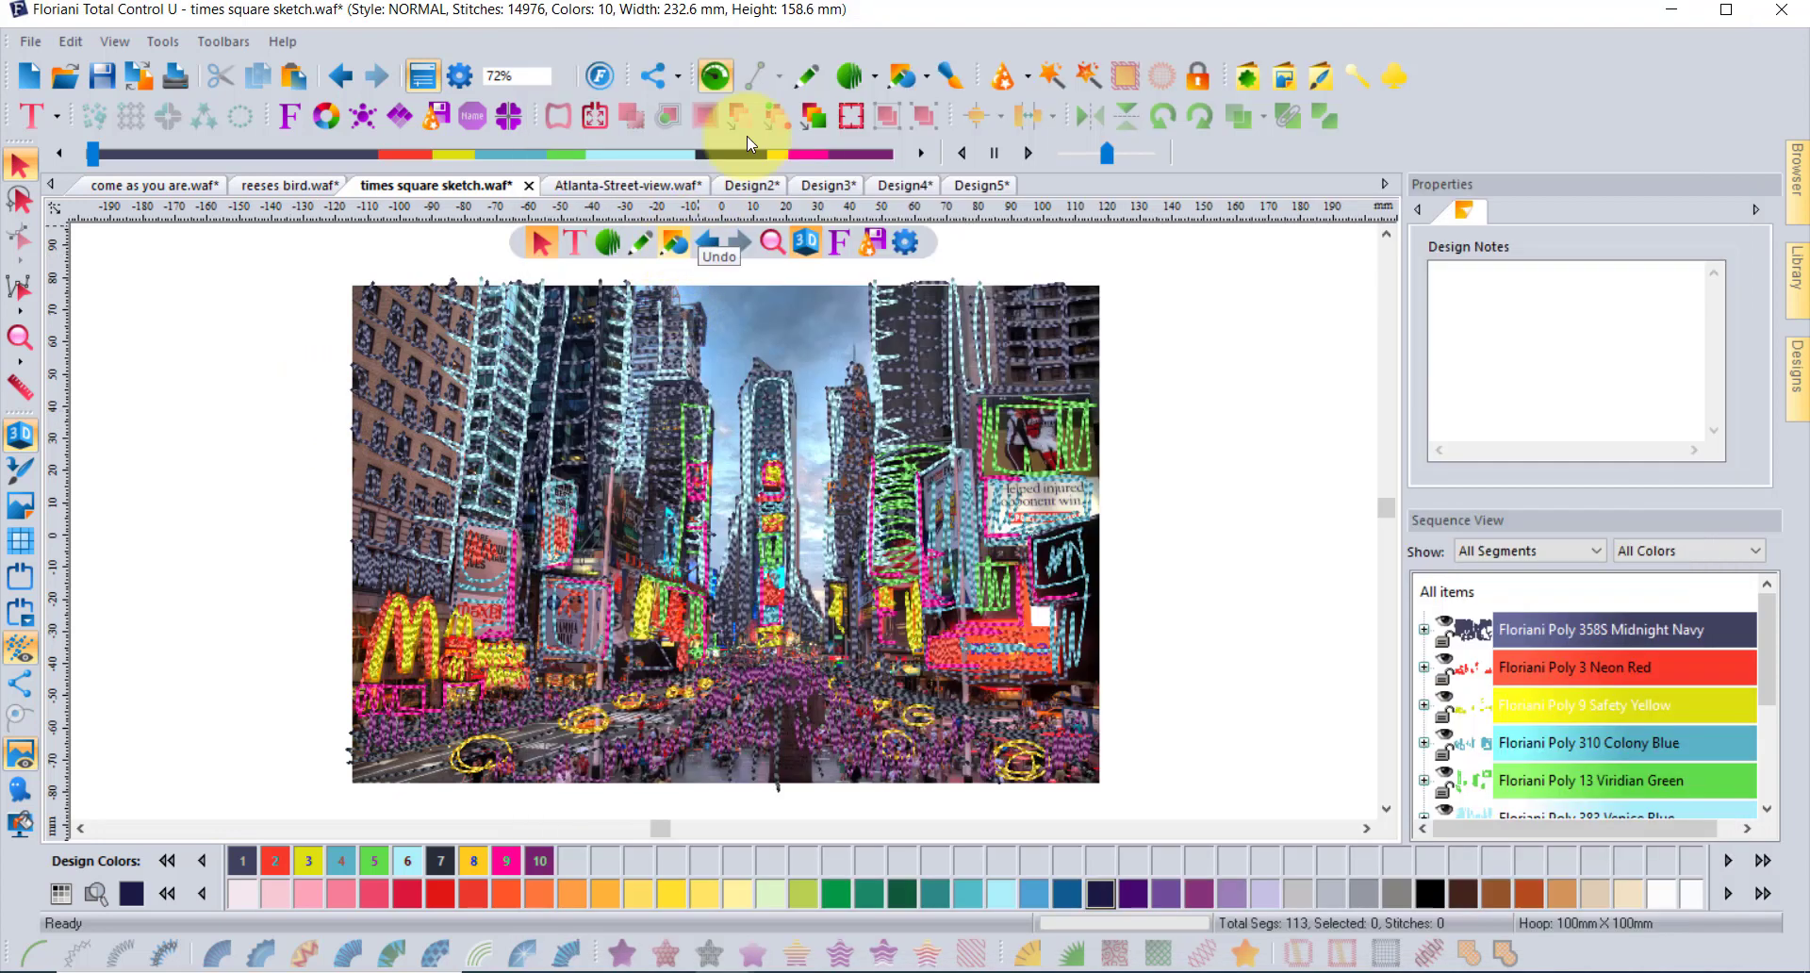
left_click(956, 75)
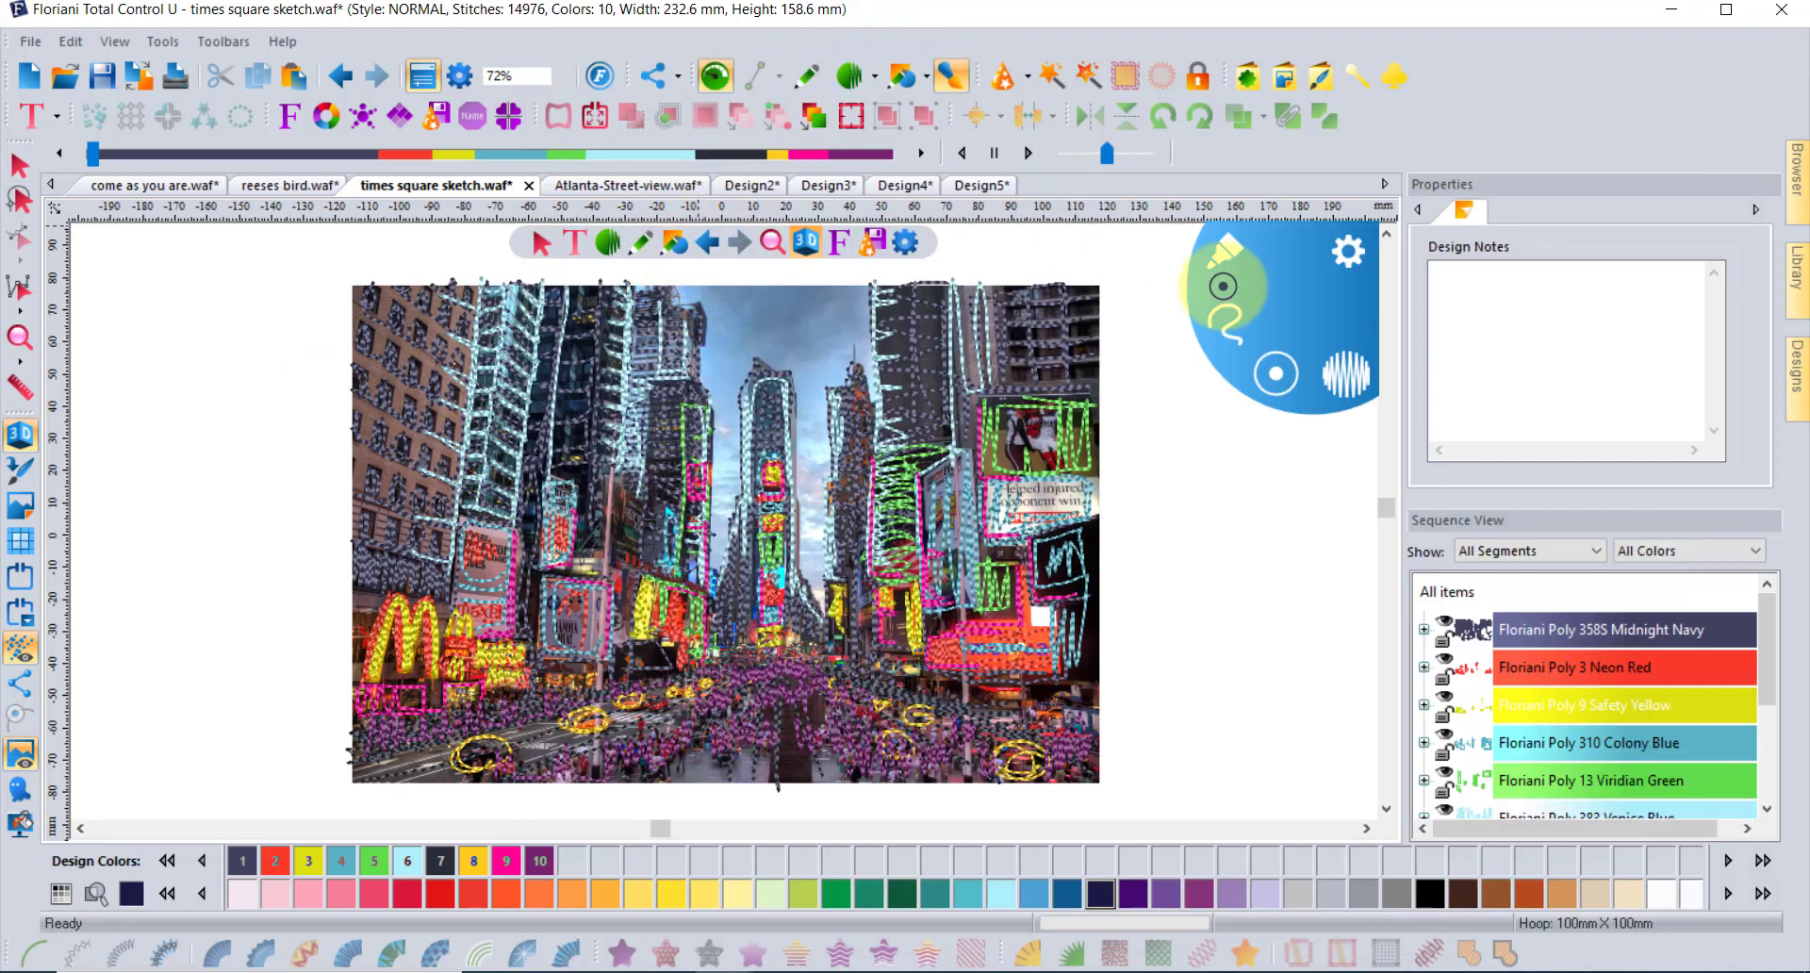
left_click(1229, 320)
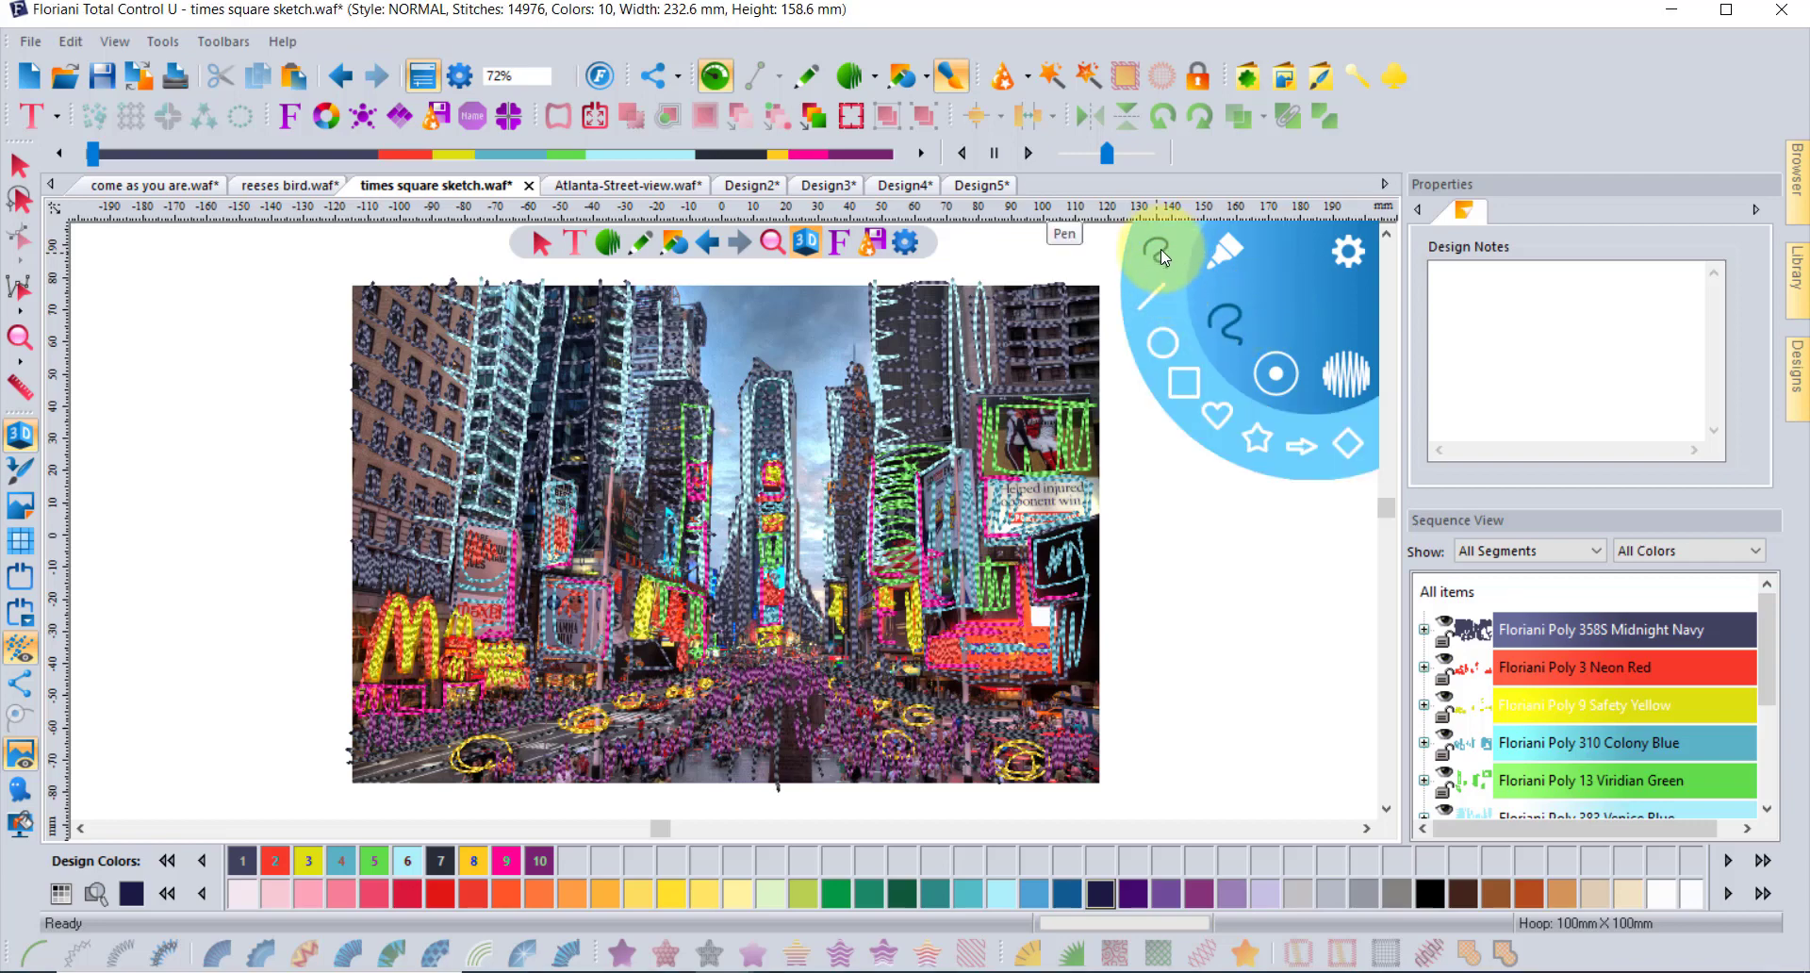
left_click(1217, 421)
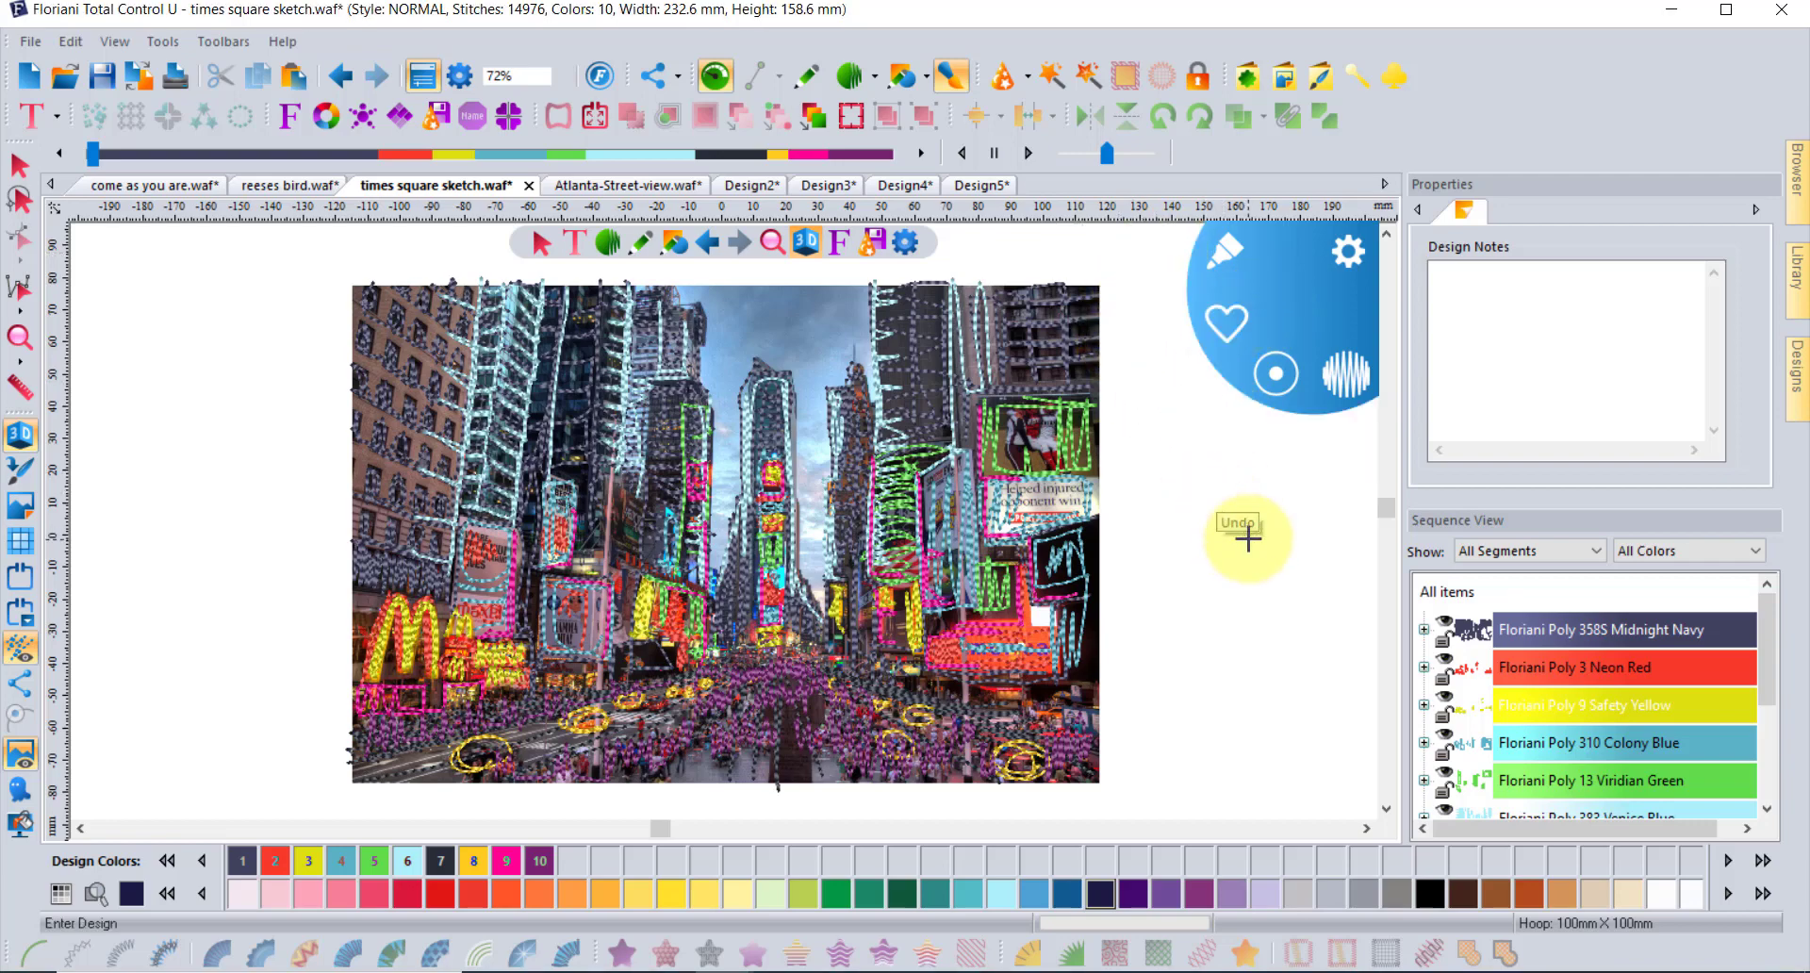
left_click(1244, 529)
left_click(1220, 241)
left_click(1233, 318)
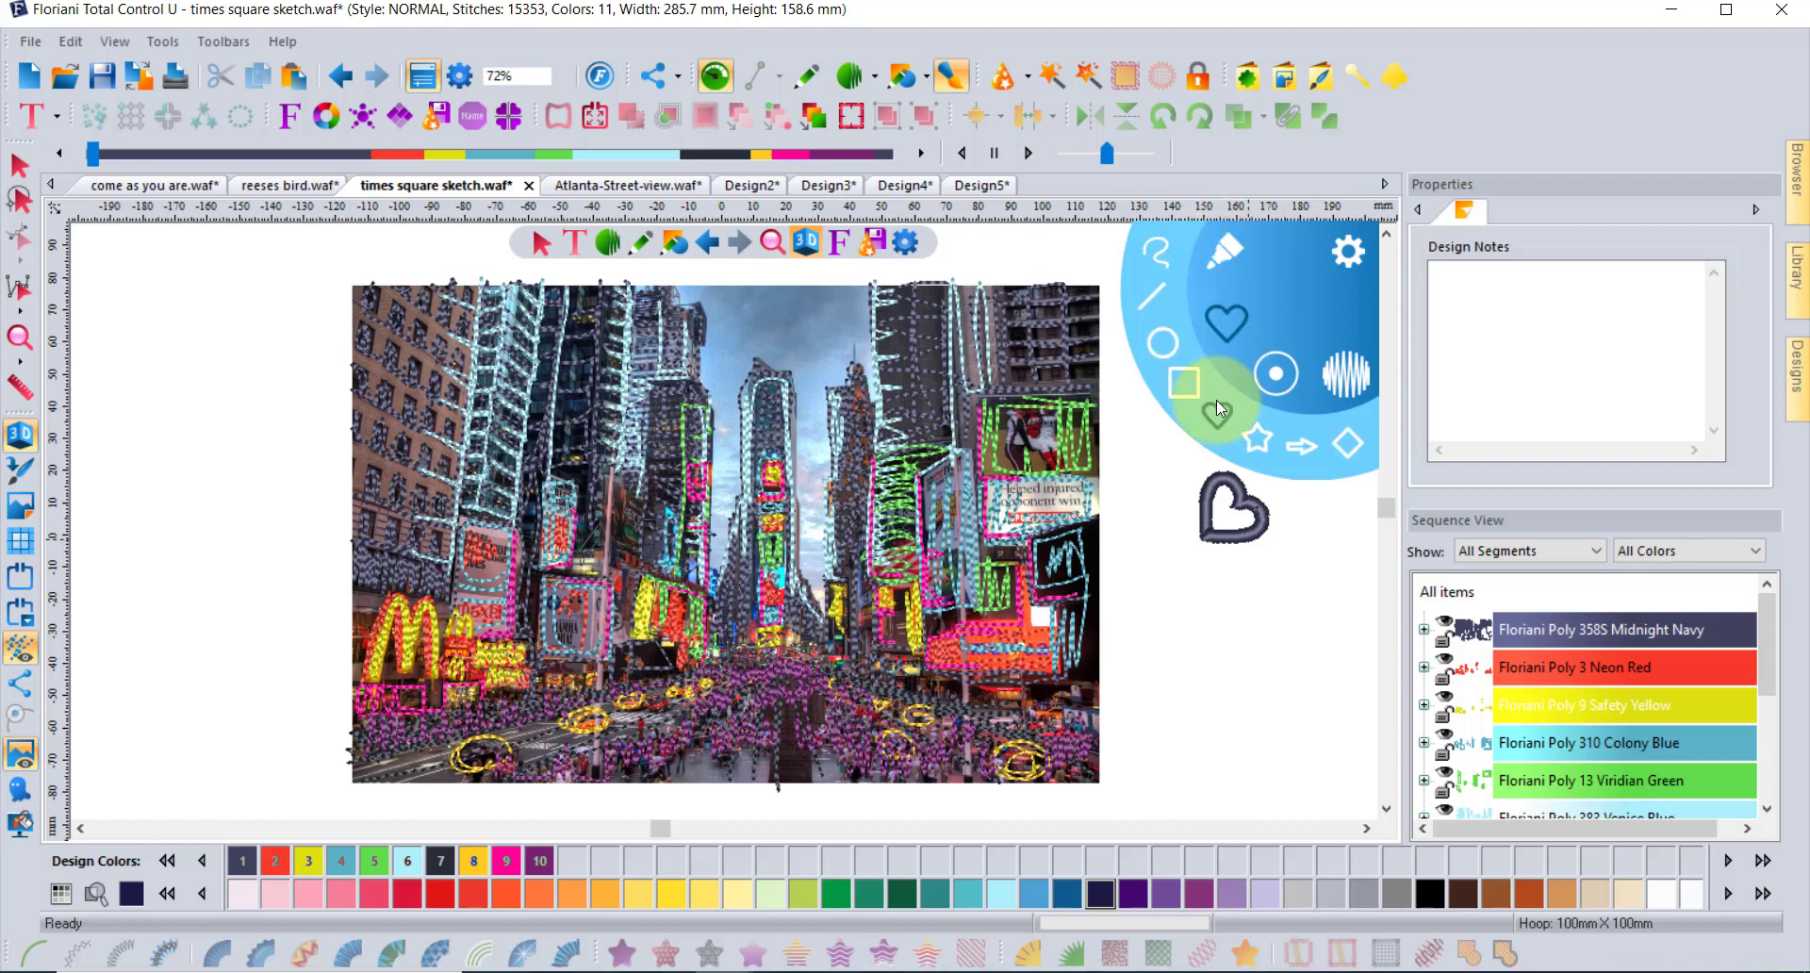
left_click(1257, 444)
mouse_move(1204, 682)
left_mouse_down()
mouse_move(1252, 716)
mouse_move(1289, 712)
left_mouse_up()
Step: Sketch a freehand star left of the photo and give it the run bean stitch style
left_click(1225, 249)
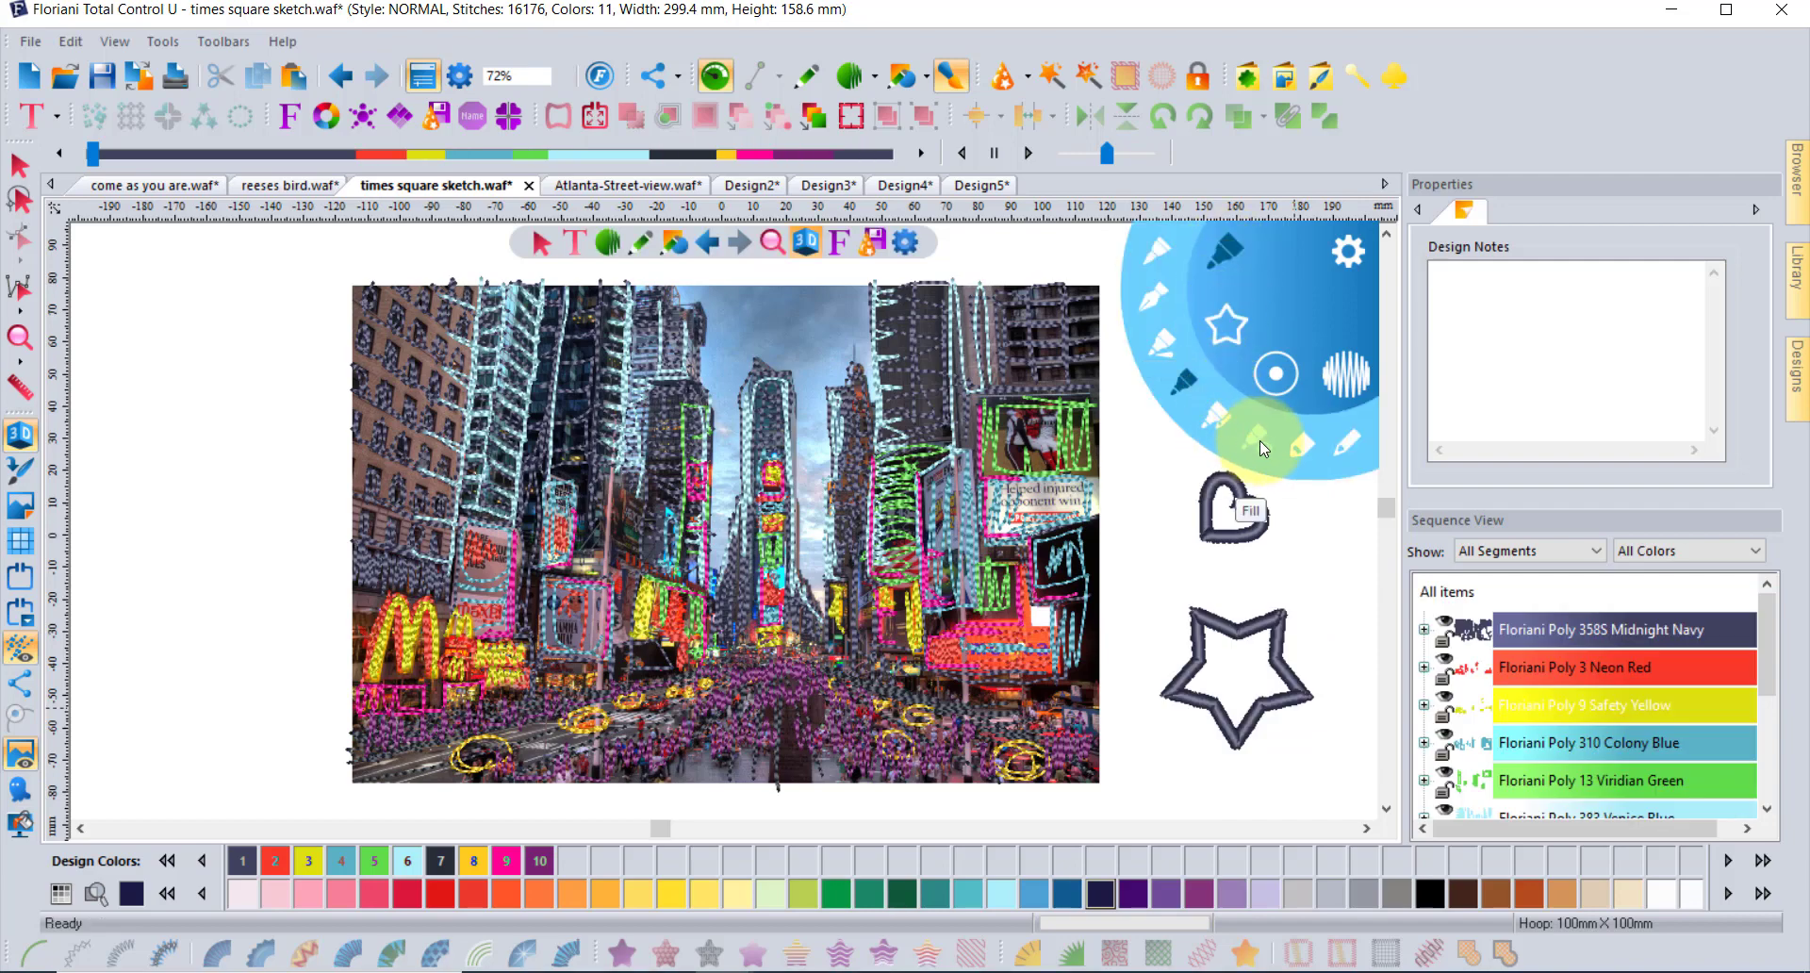
left_click(1349, 440)
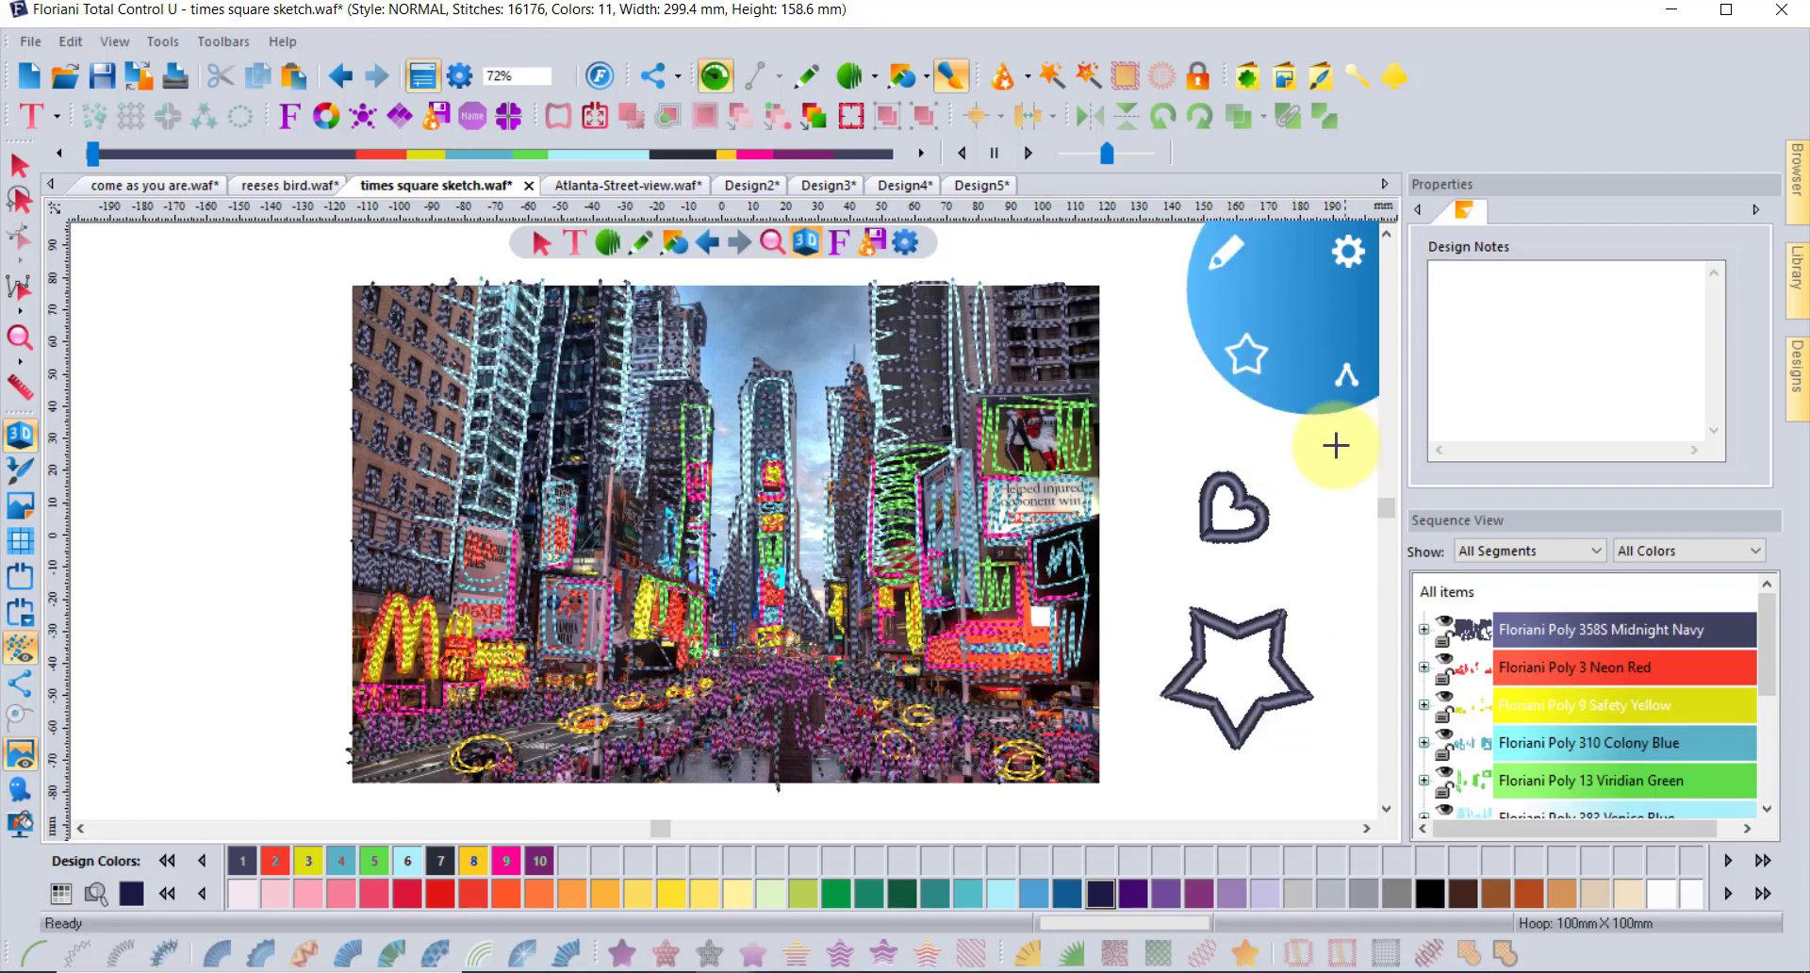
mouse_move(283, 387)
left_mouse_down()
mouse_move(223, 376)
mouse_move(283, 389)
left_mouse_up()
left_click(1219, 256)
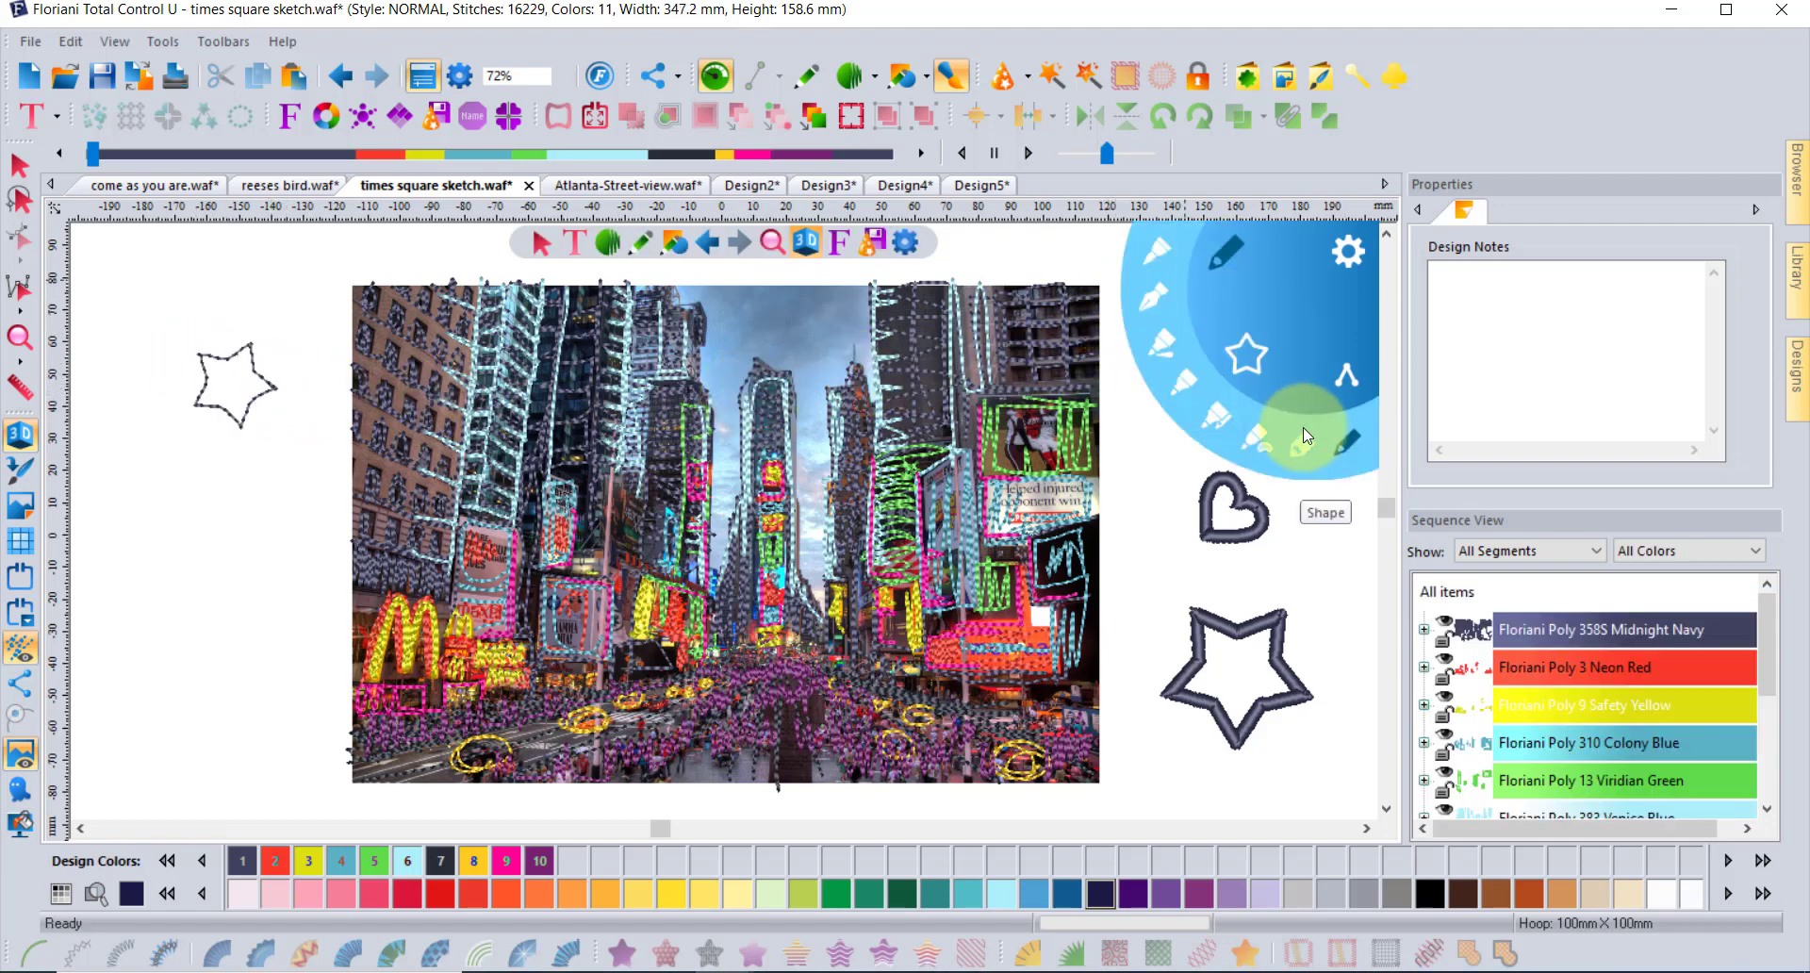
left_click(1259, 436)
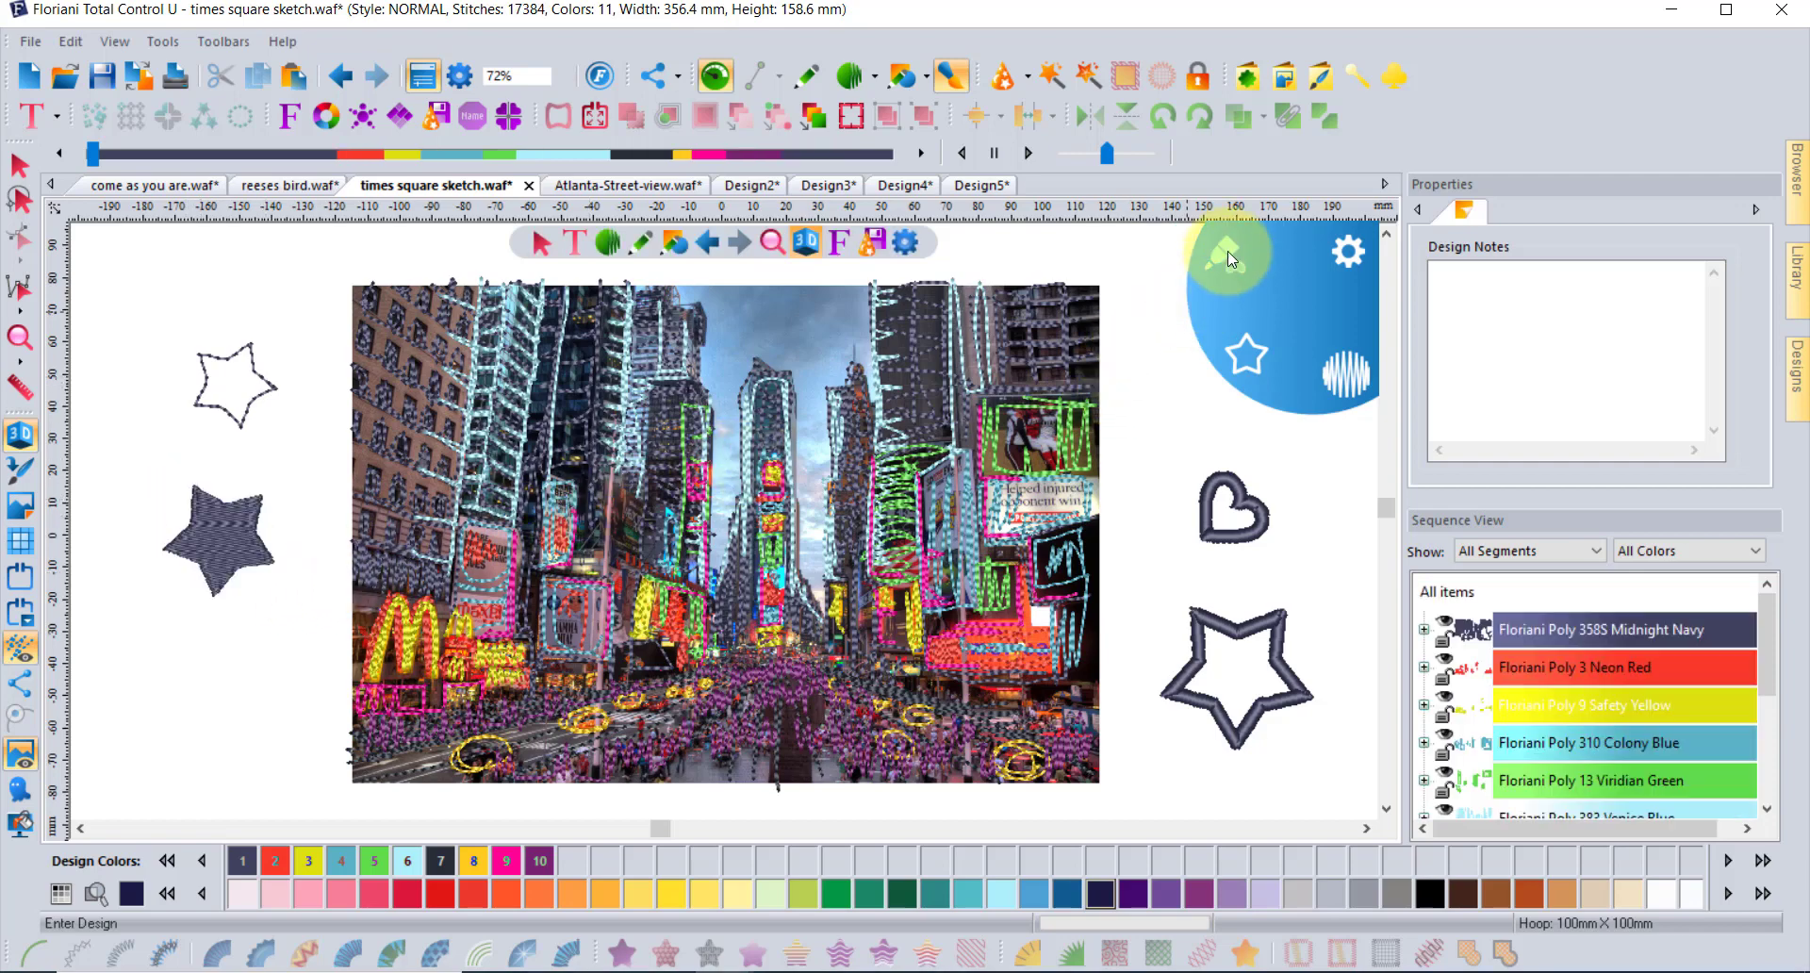
Step: Draw a freehand pen fill shape at the lower left, then select and deselect it
left_click(1258, 355)
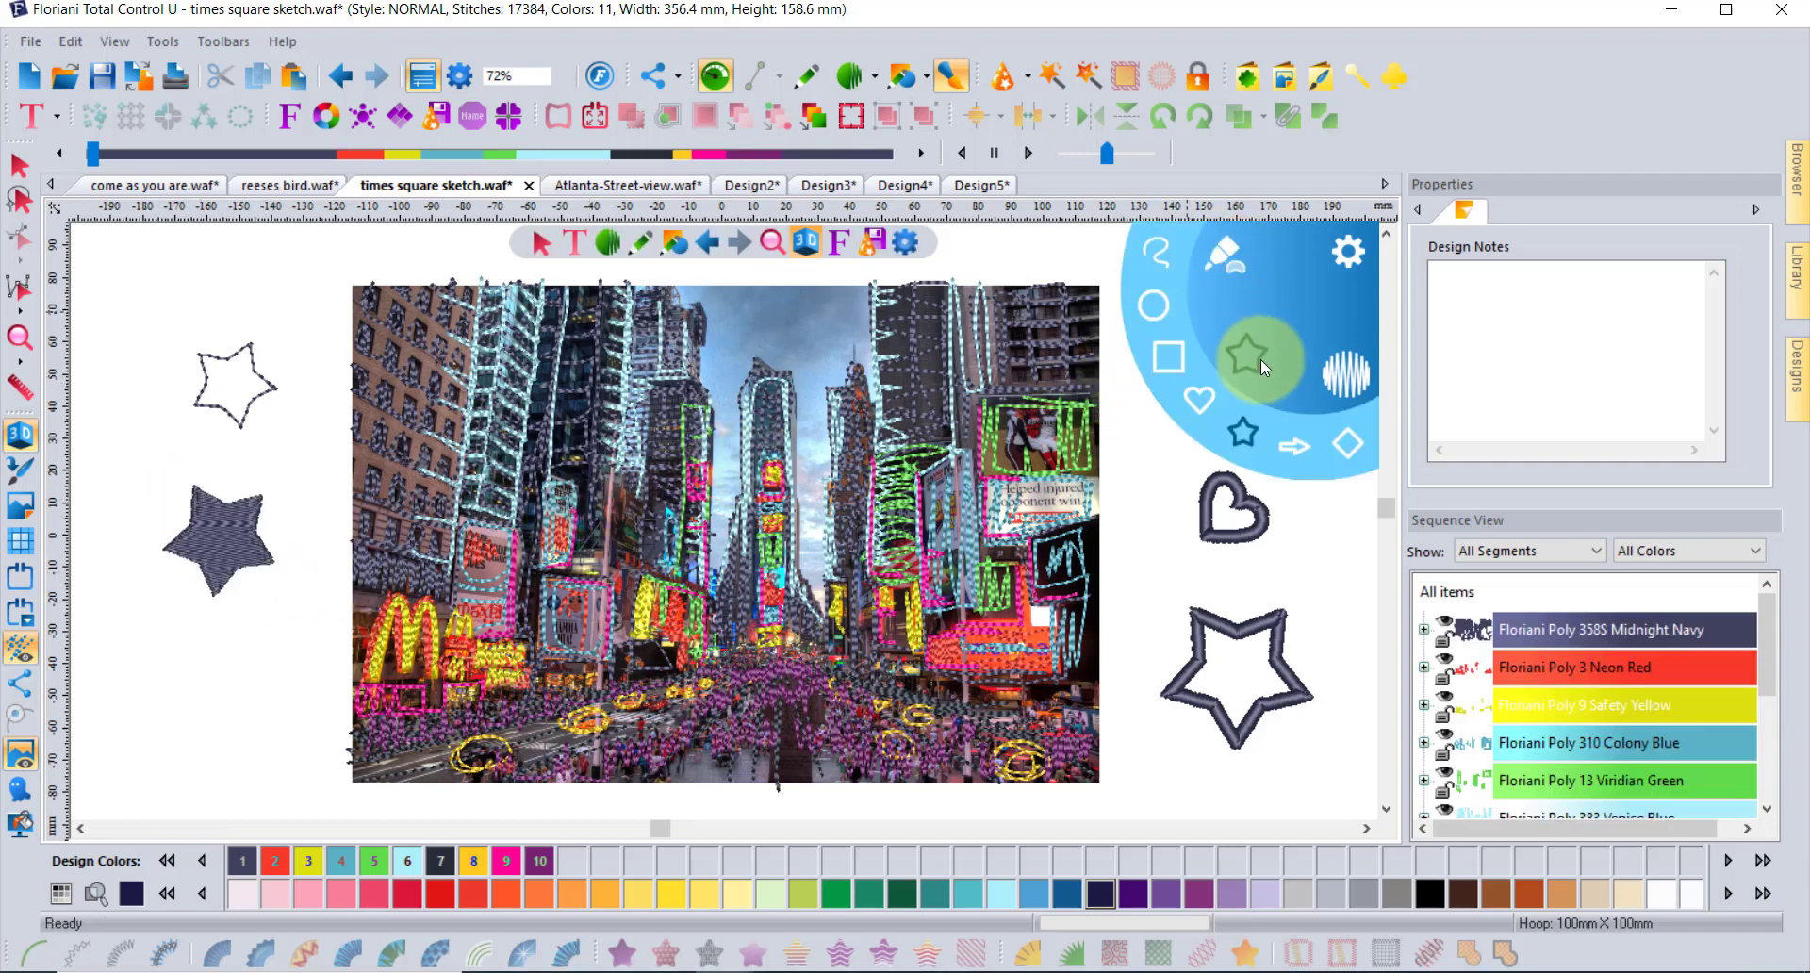
left_click(1162, 258)
mouse_move(178, 648)
left_mouse_down()
mouse_move(175, 713)
mouse_move(247, 783)
mouse_move(271, 706)
mouse_move(198, 658)
left_mouse_up()
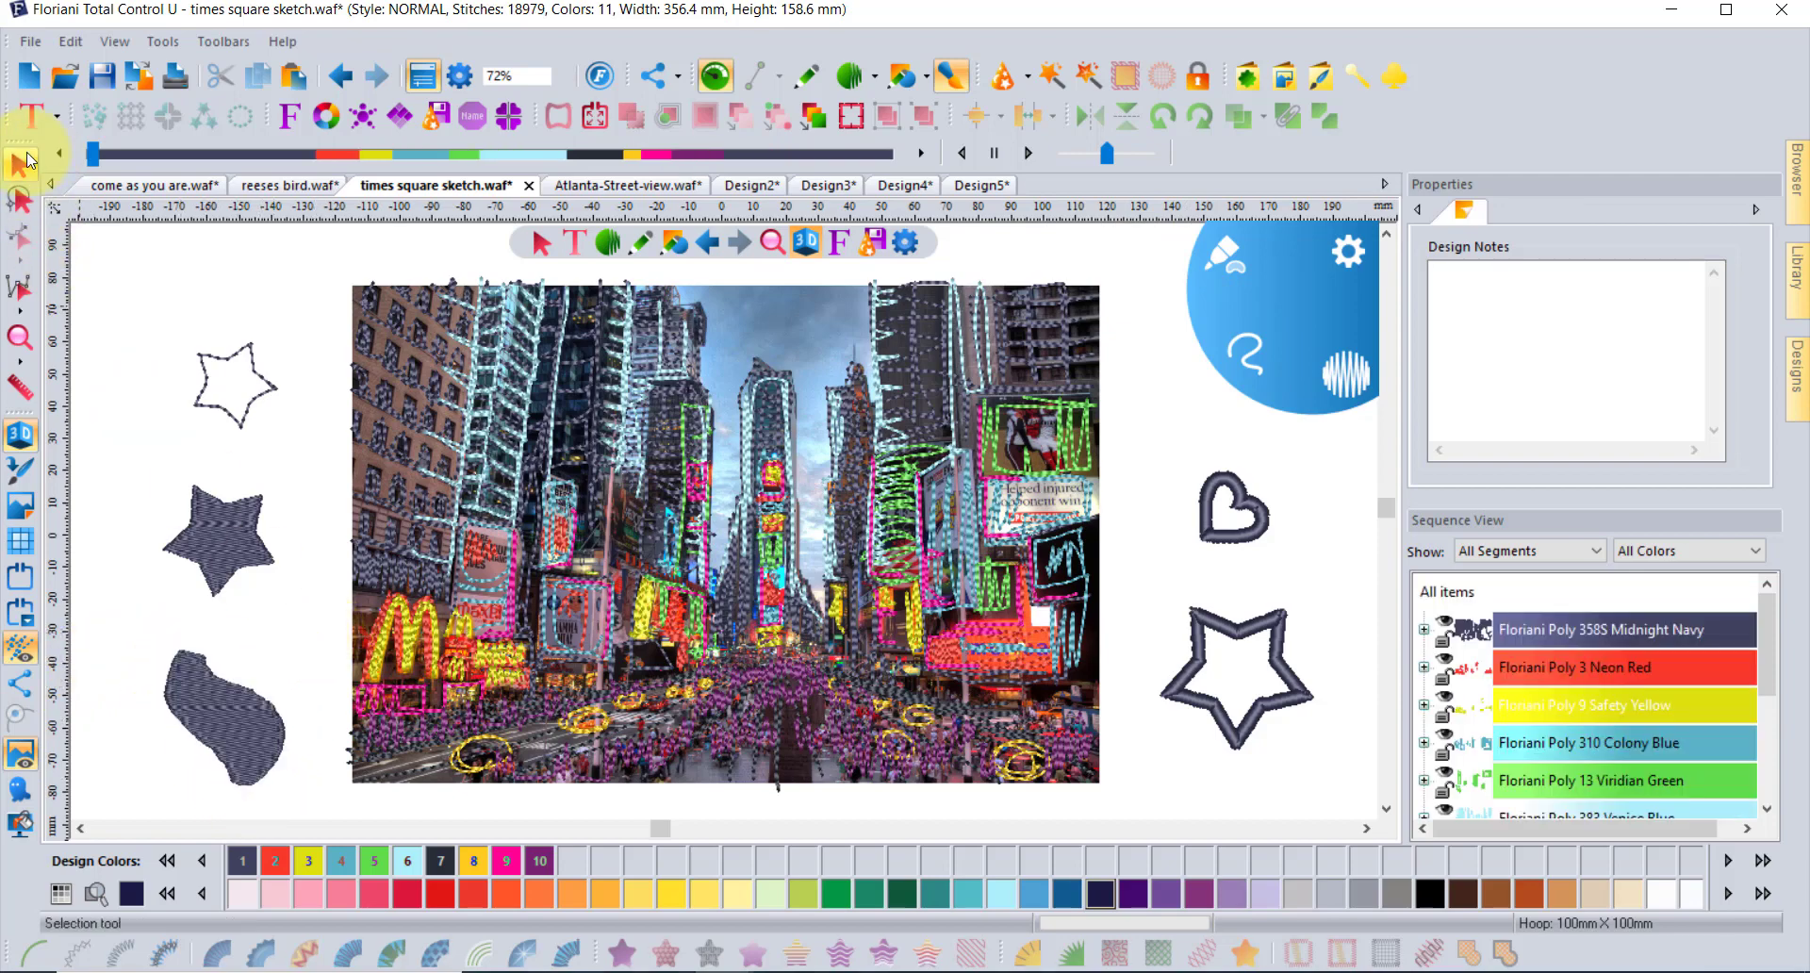
left_click(21, 167)
left_click(216, 710)
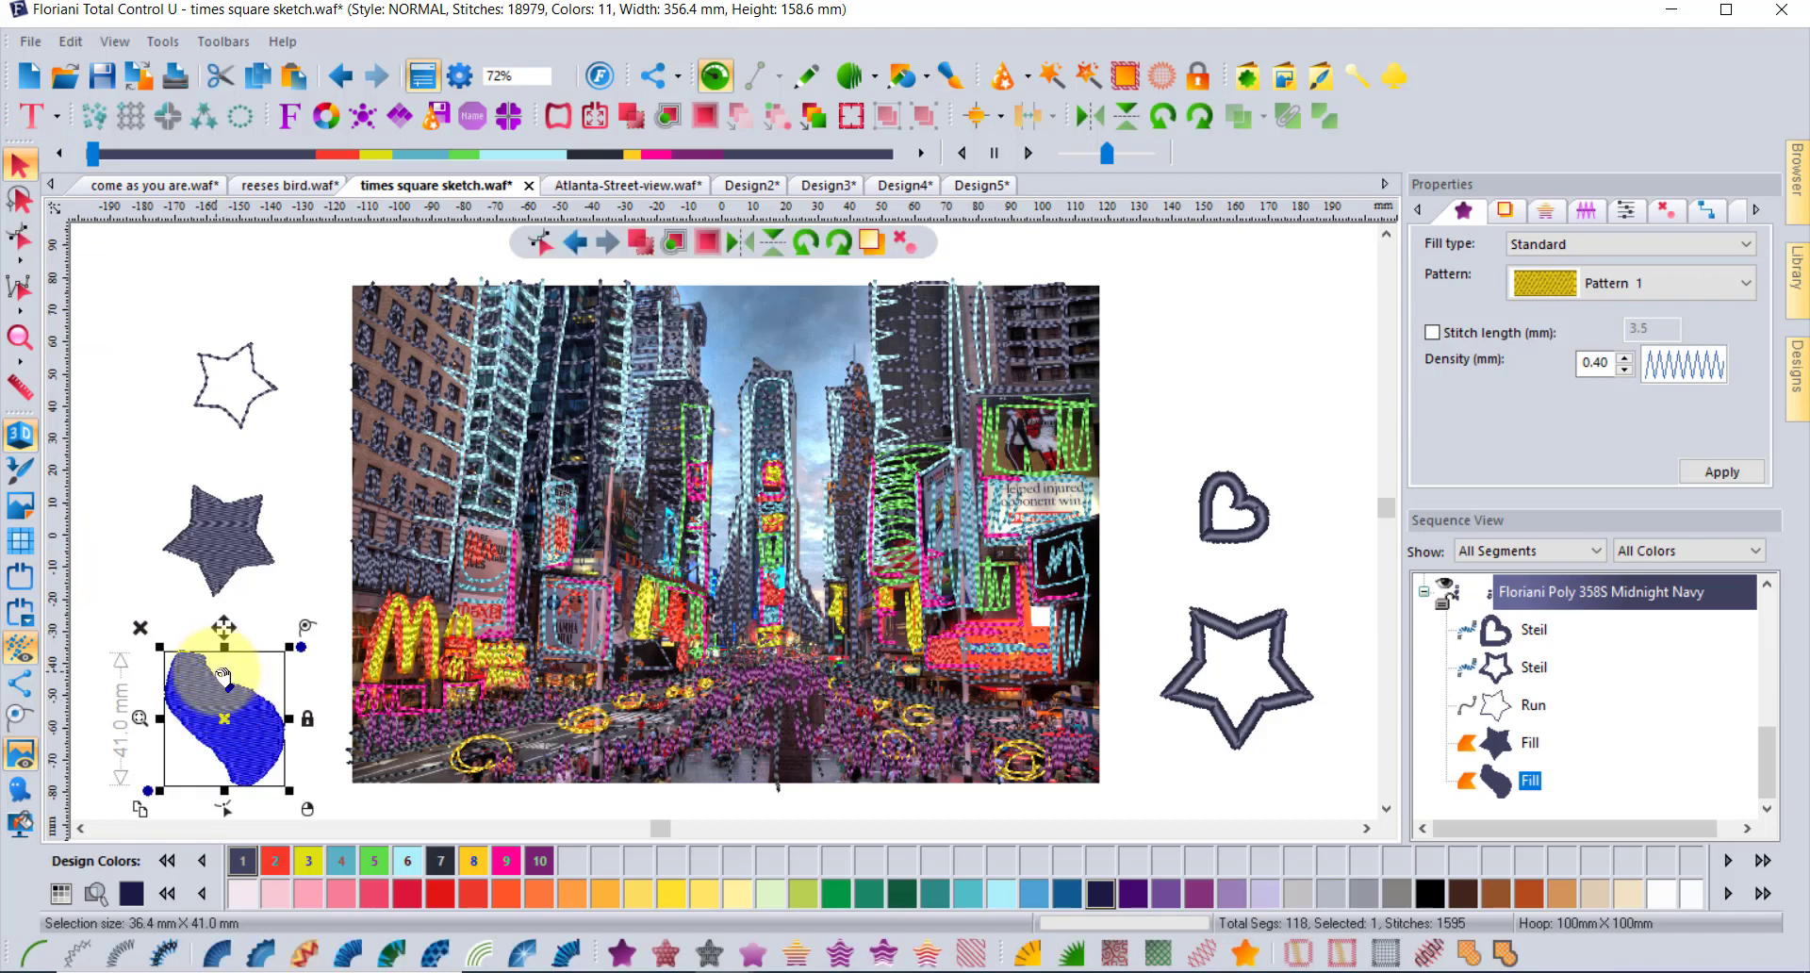
left_click(792, 969)
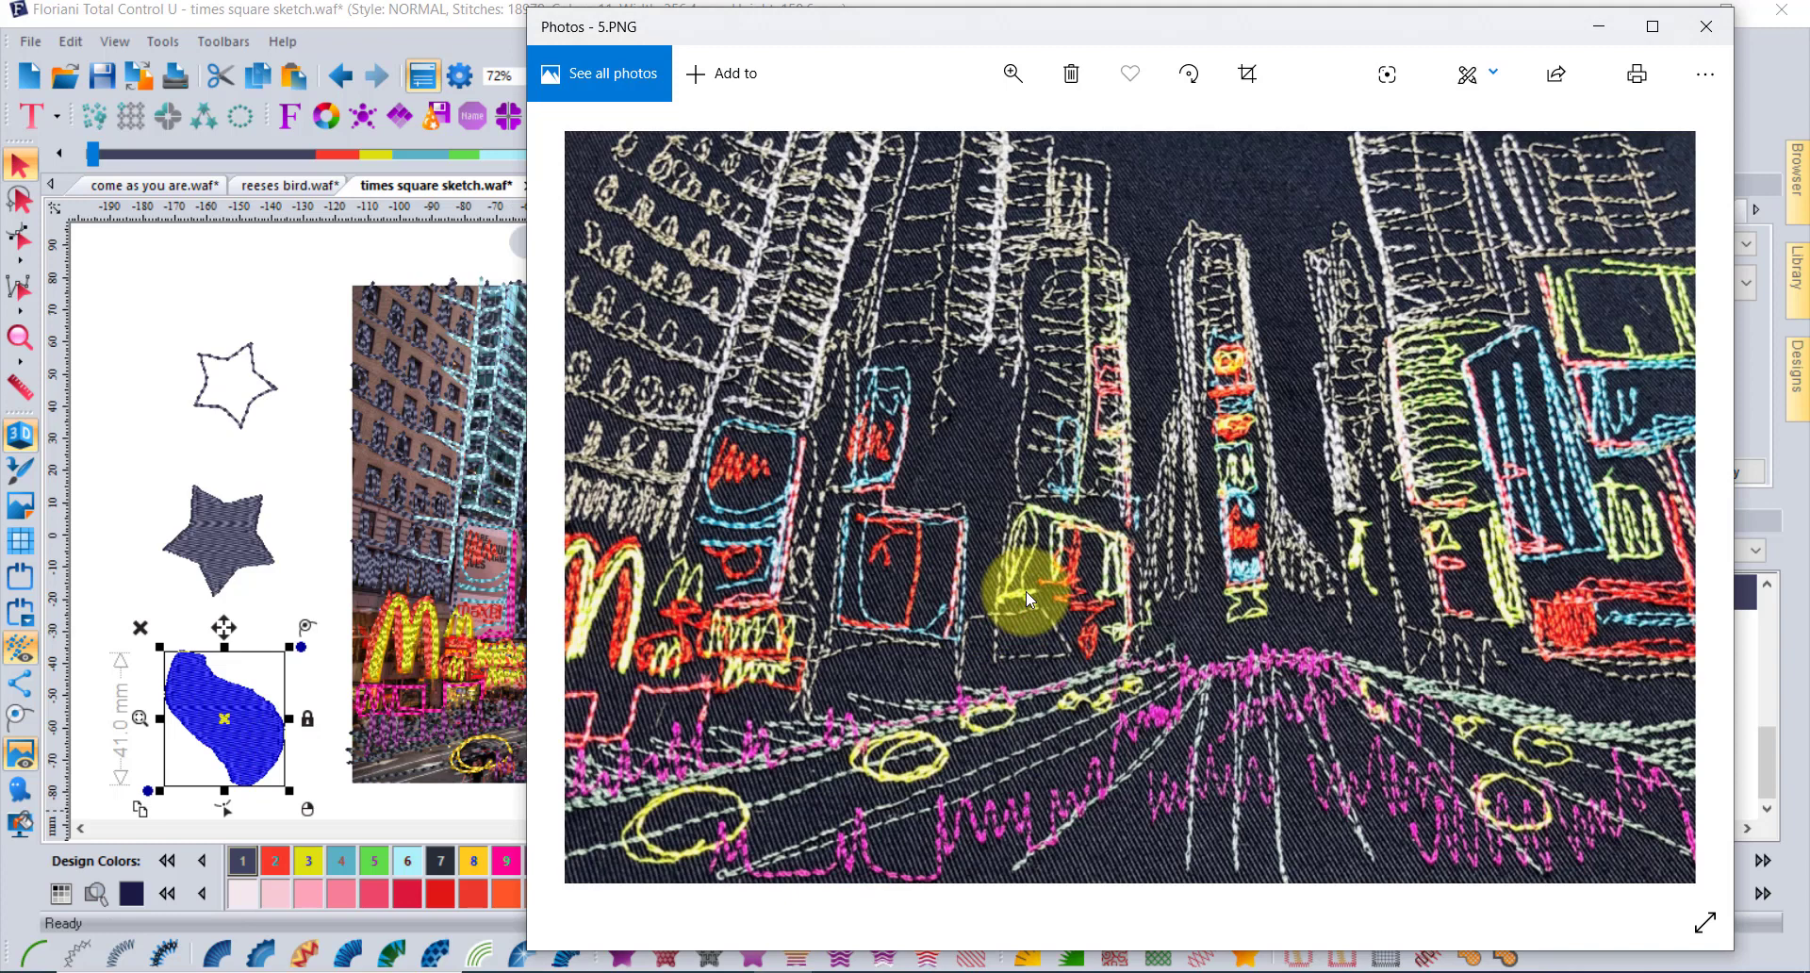
left_click(301, 281)
Step: Open Atlanta-Street-view.waf with its skyline backdrop, and view 5.PNG and 6.PNG in Photos
left_click(643, 186)
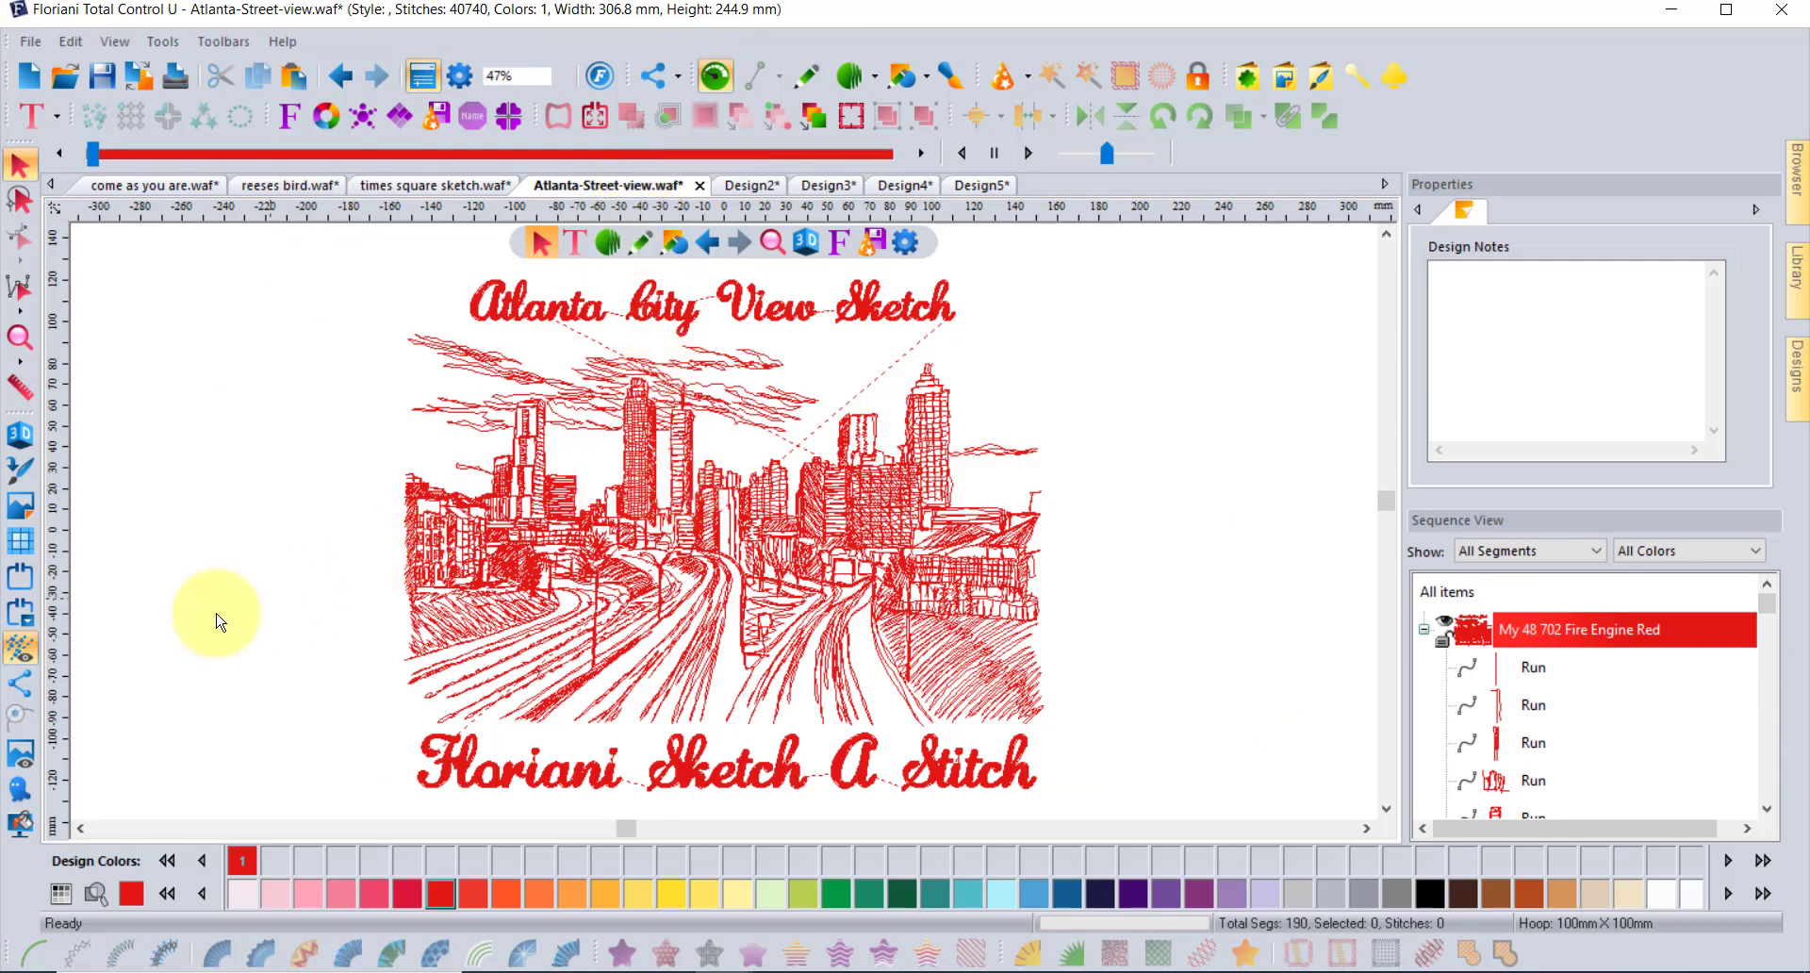
left_click(20, 753)
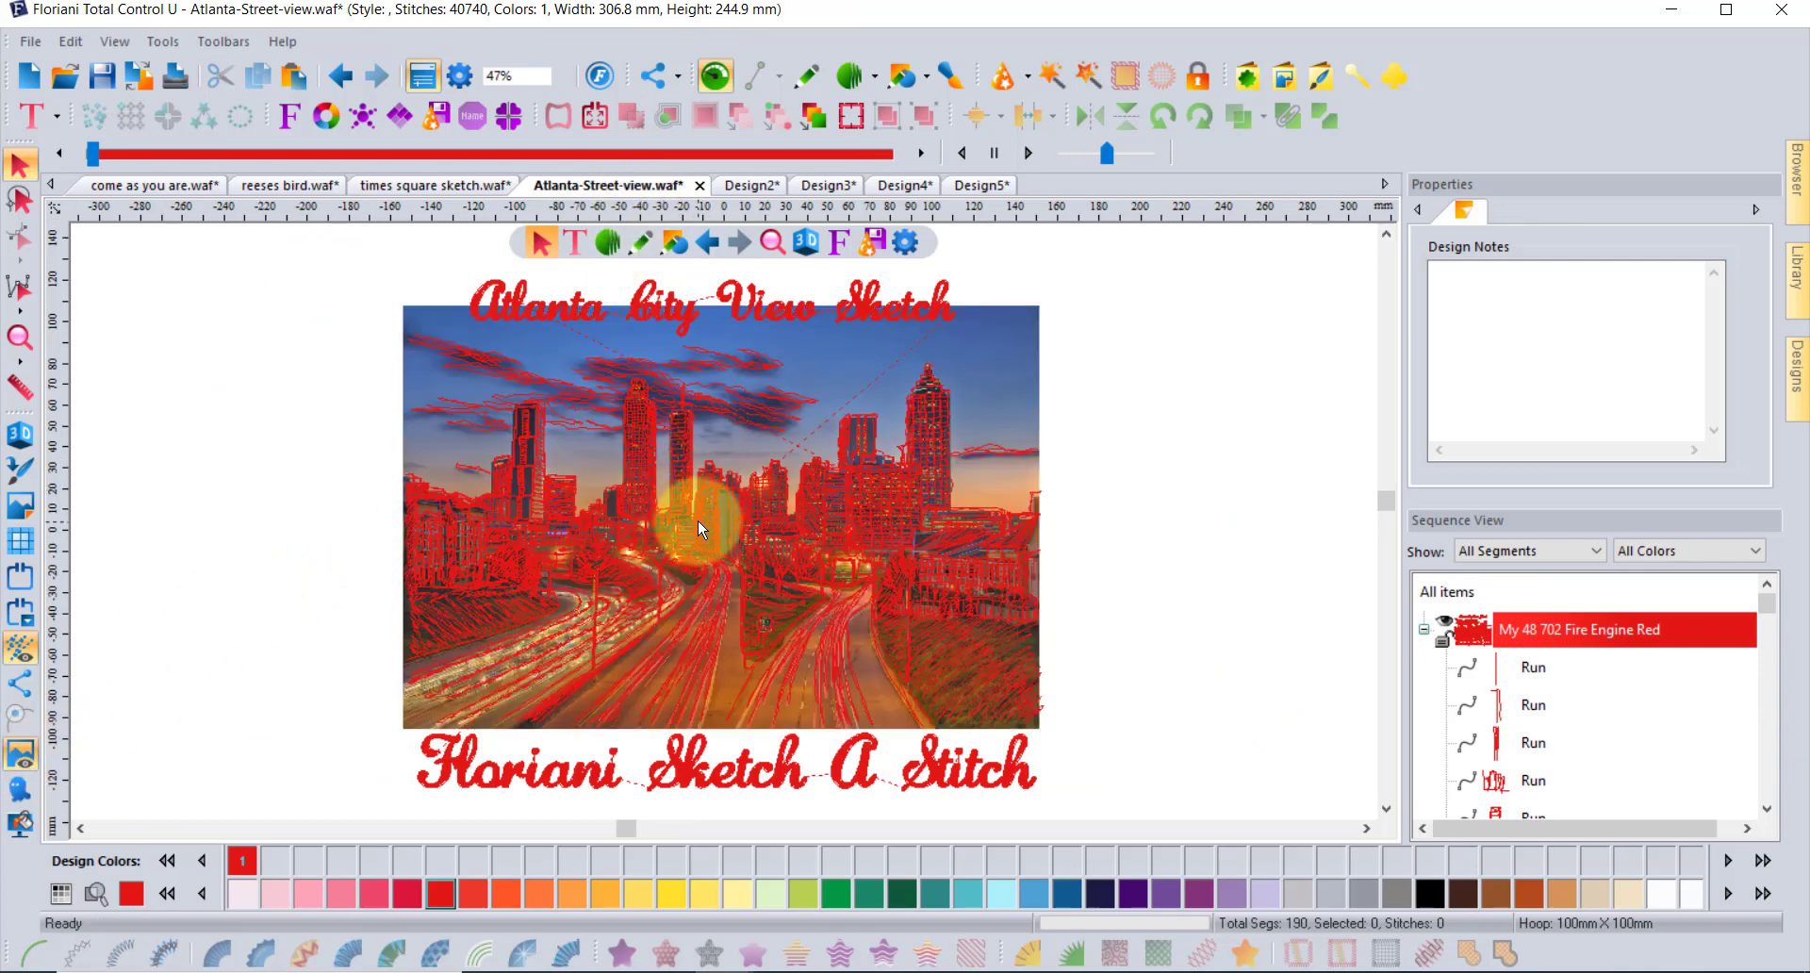
scroll(699, 520, "up", 4)
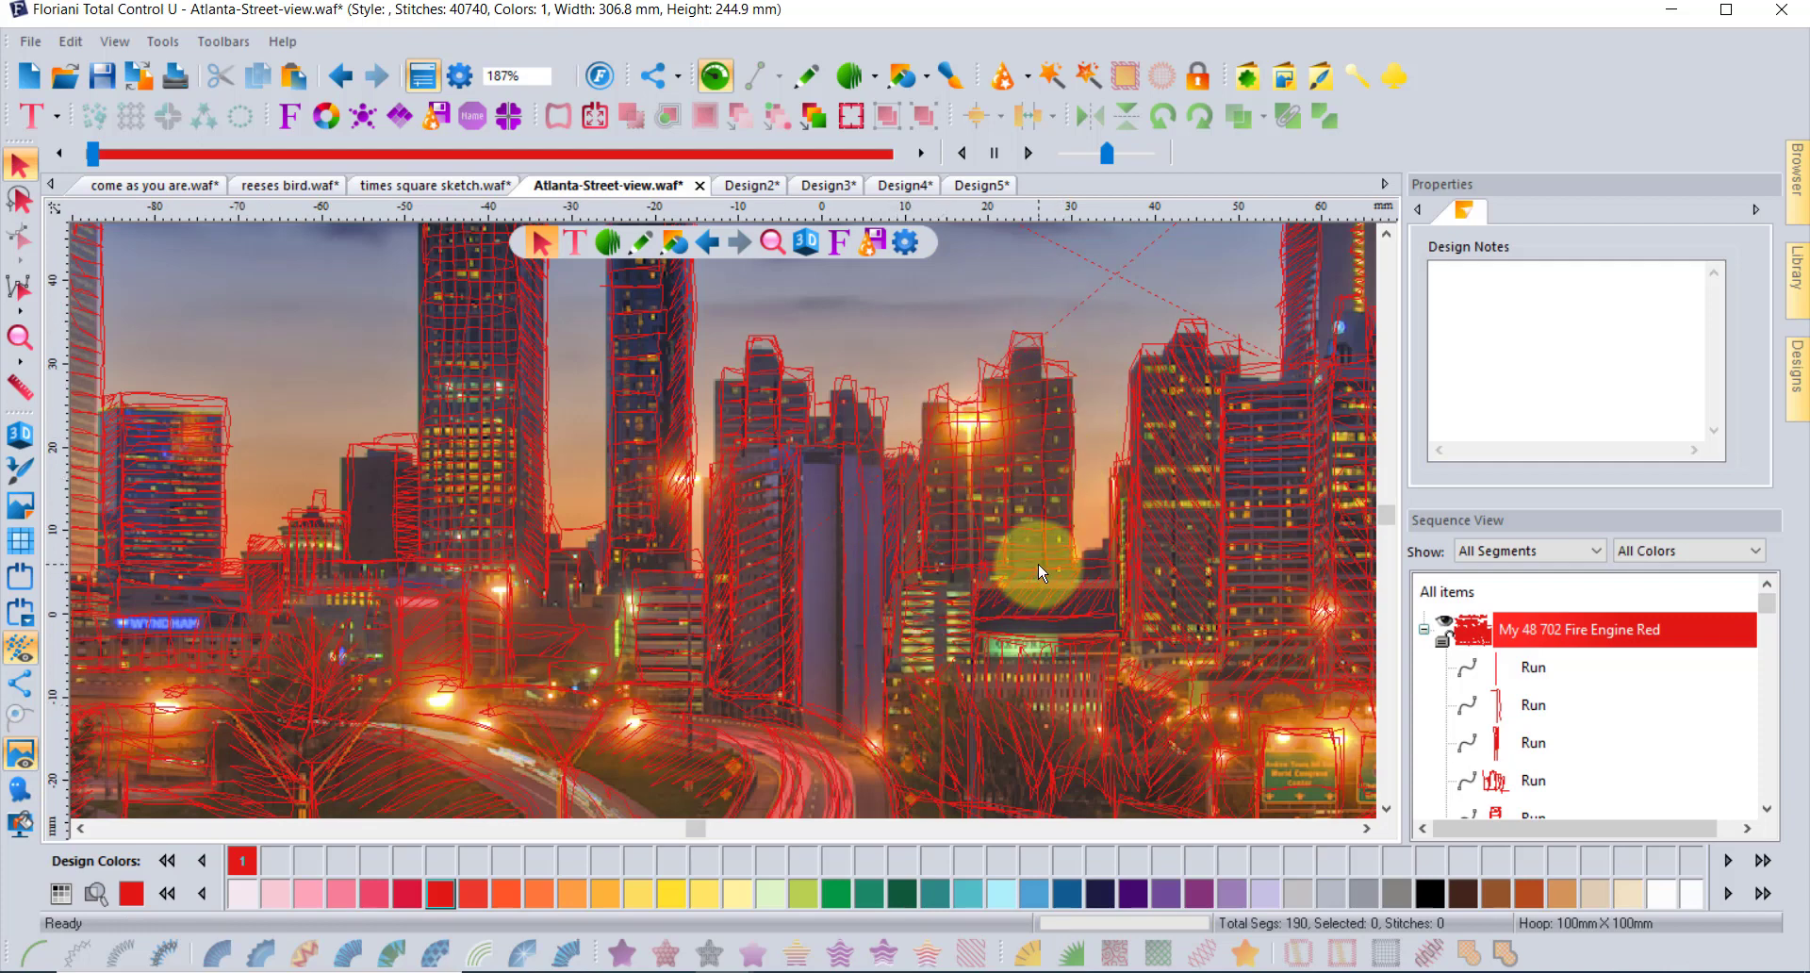
key("alt+Tab")
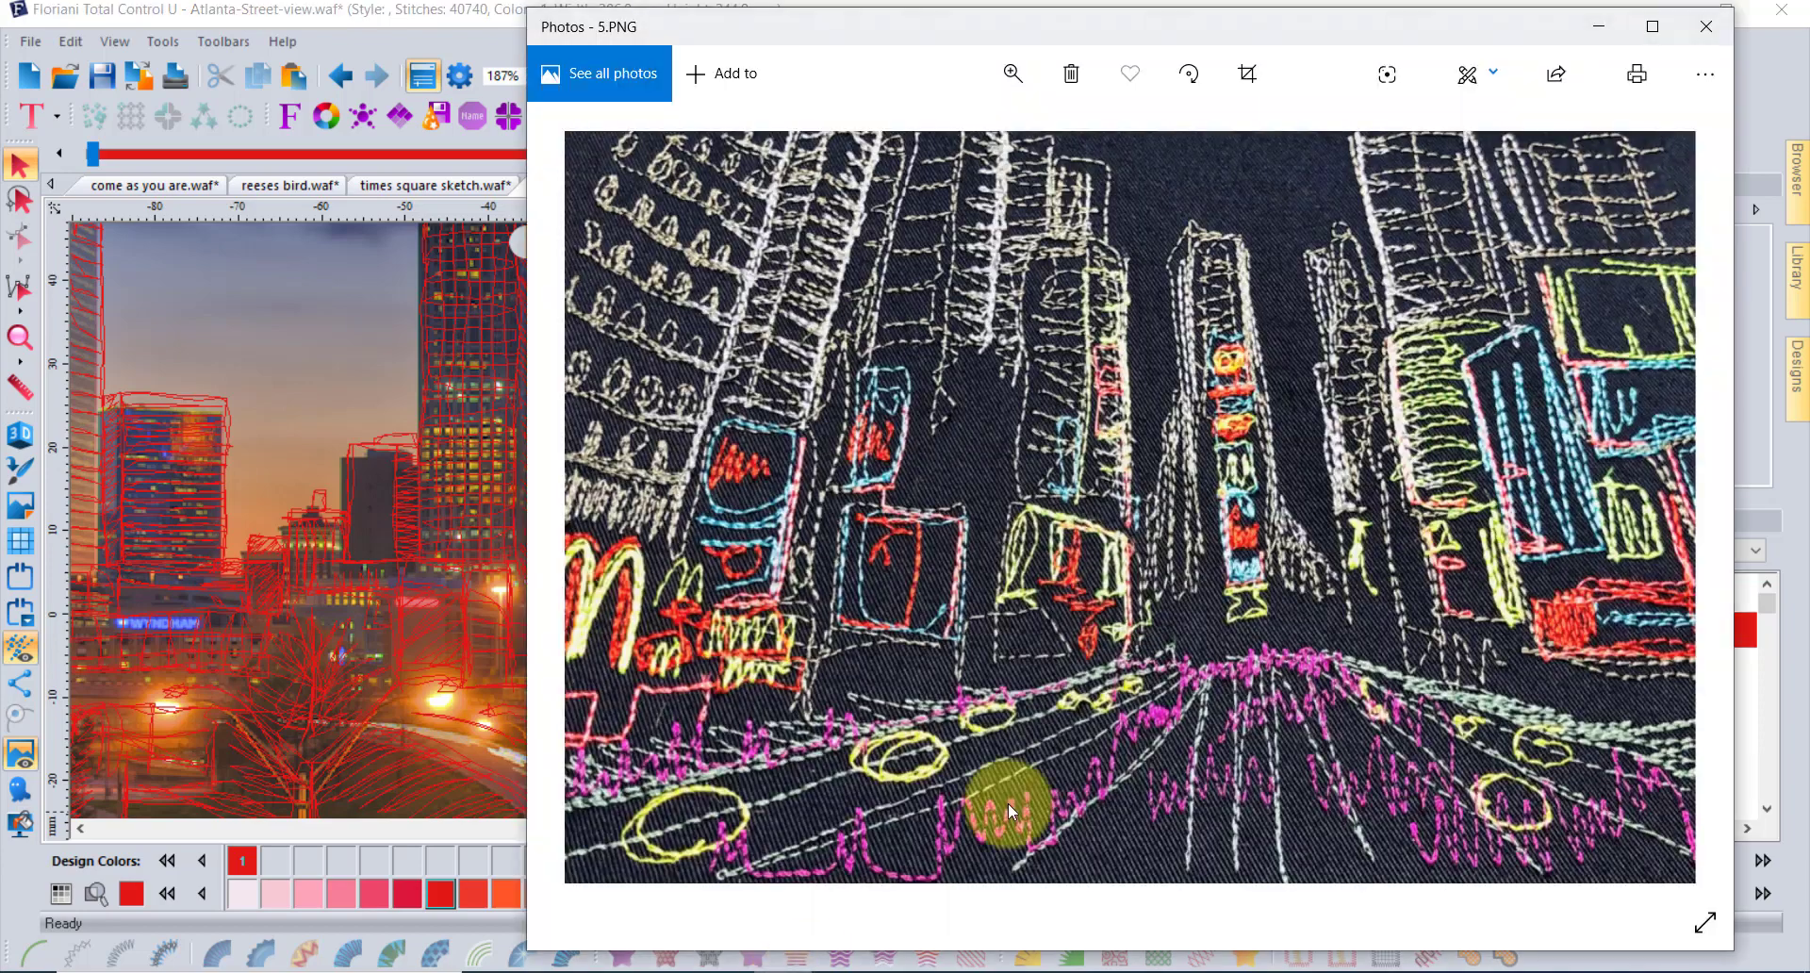
left_click(1676, 512)
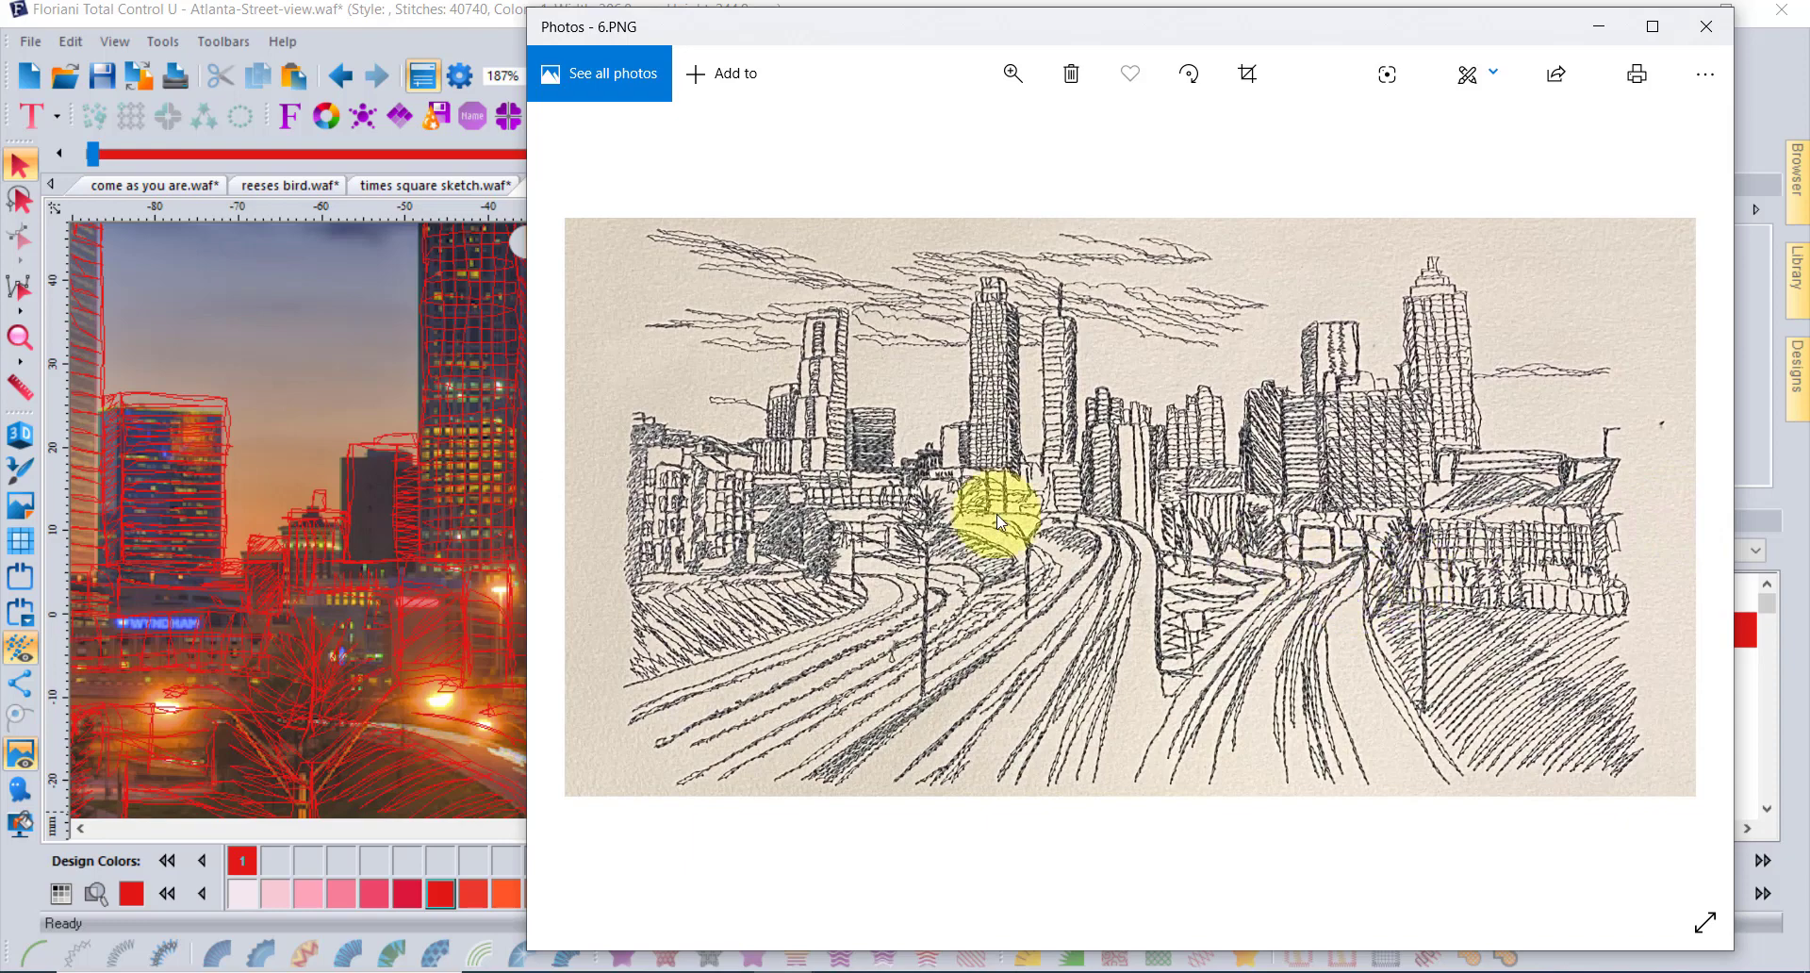
left_click(275, 356)
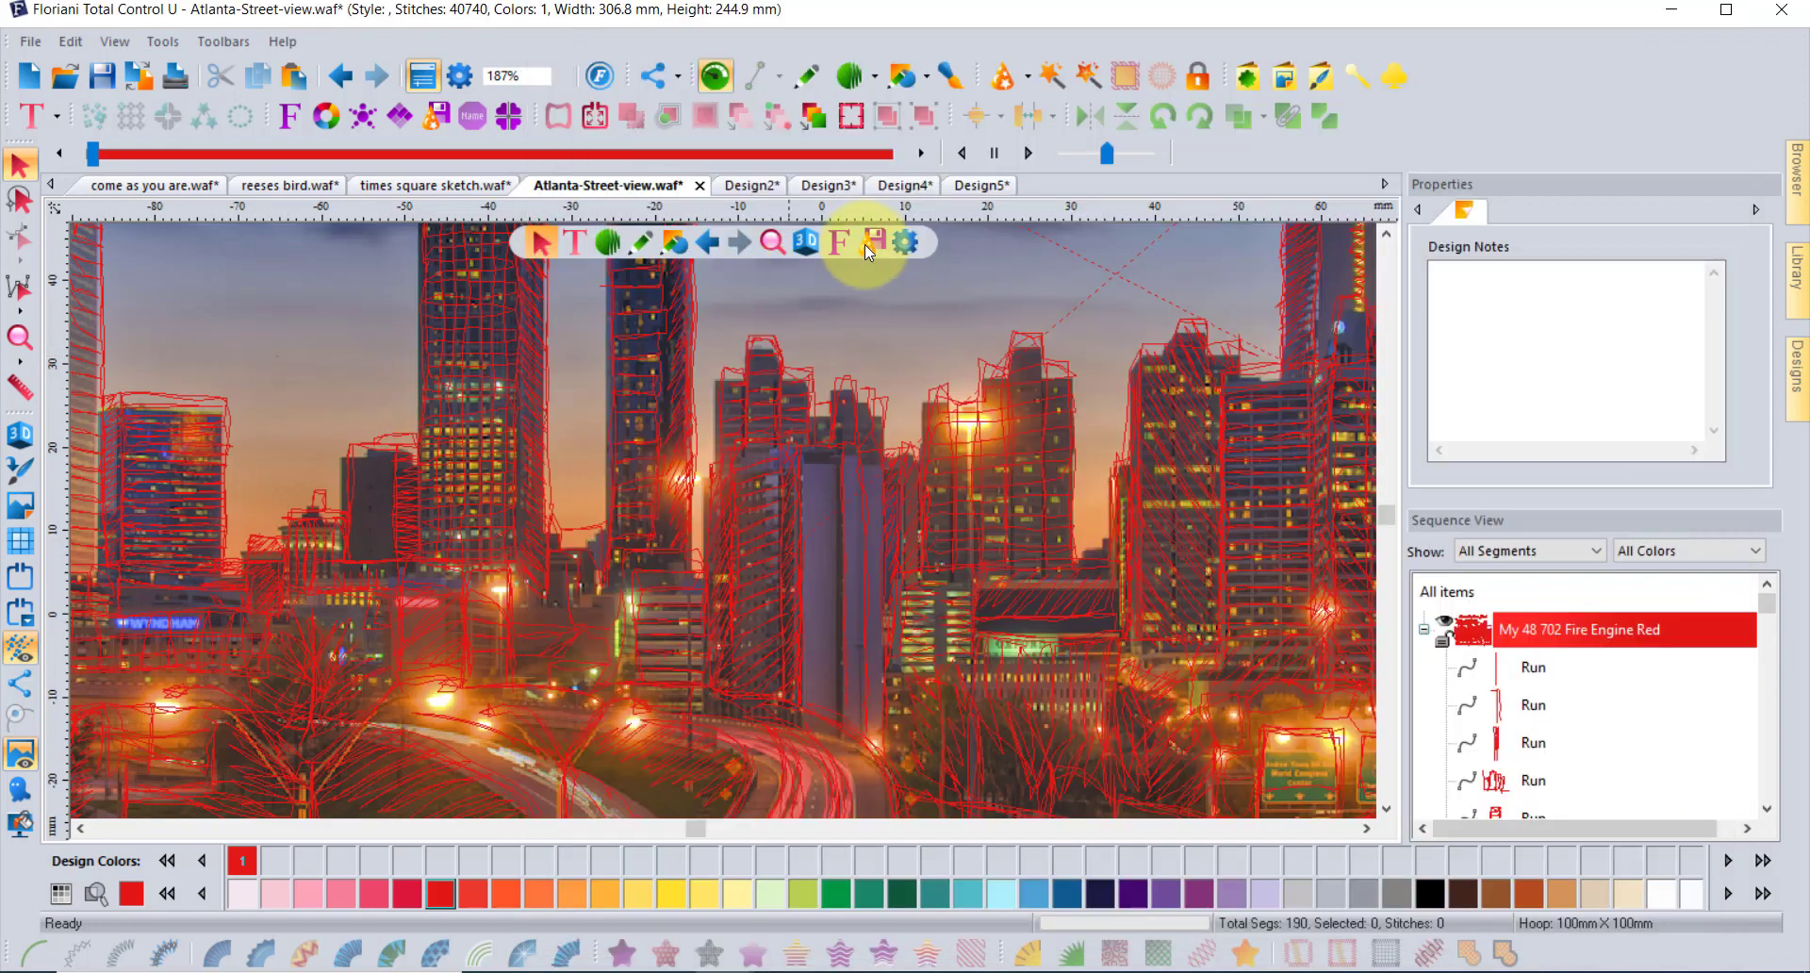
Step: Flip through the Design4 and Design3 flyers, ending on the Design2 combination flyer
left_click(914, 185)
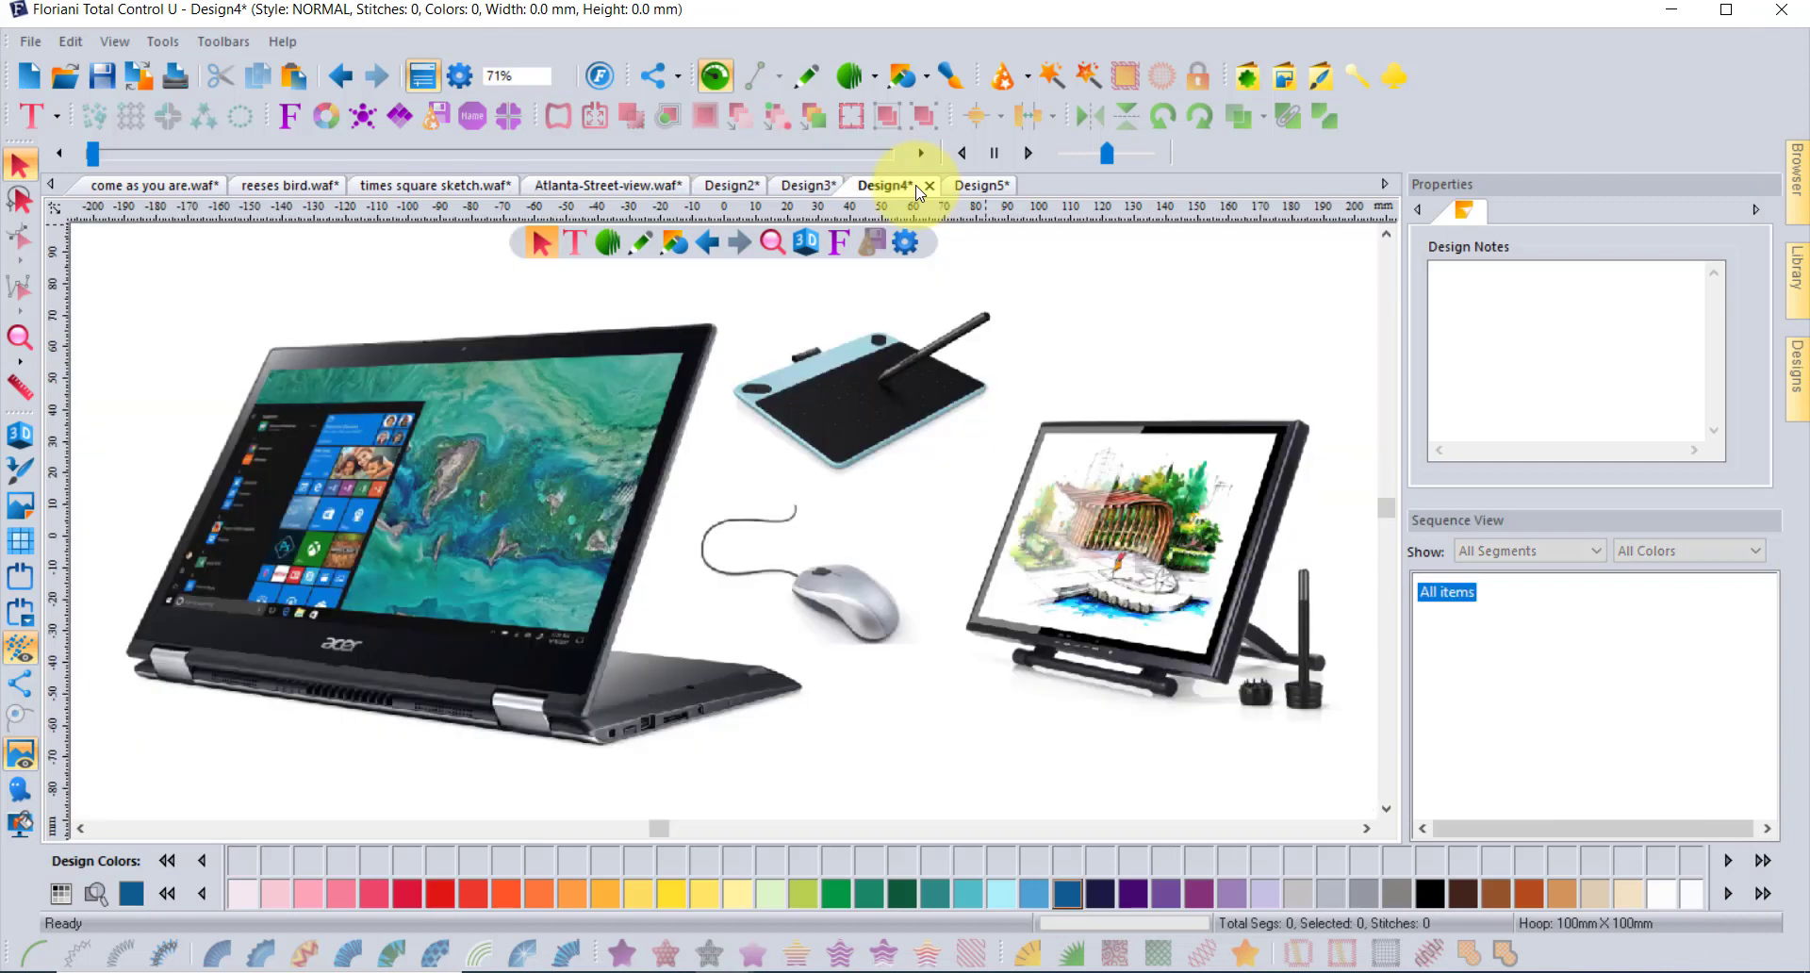
left_click(808, 186)
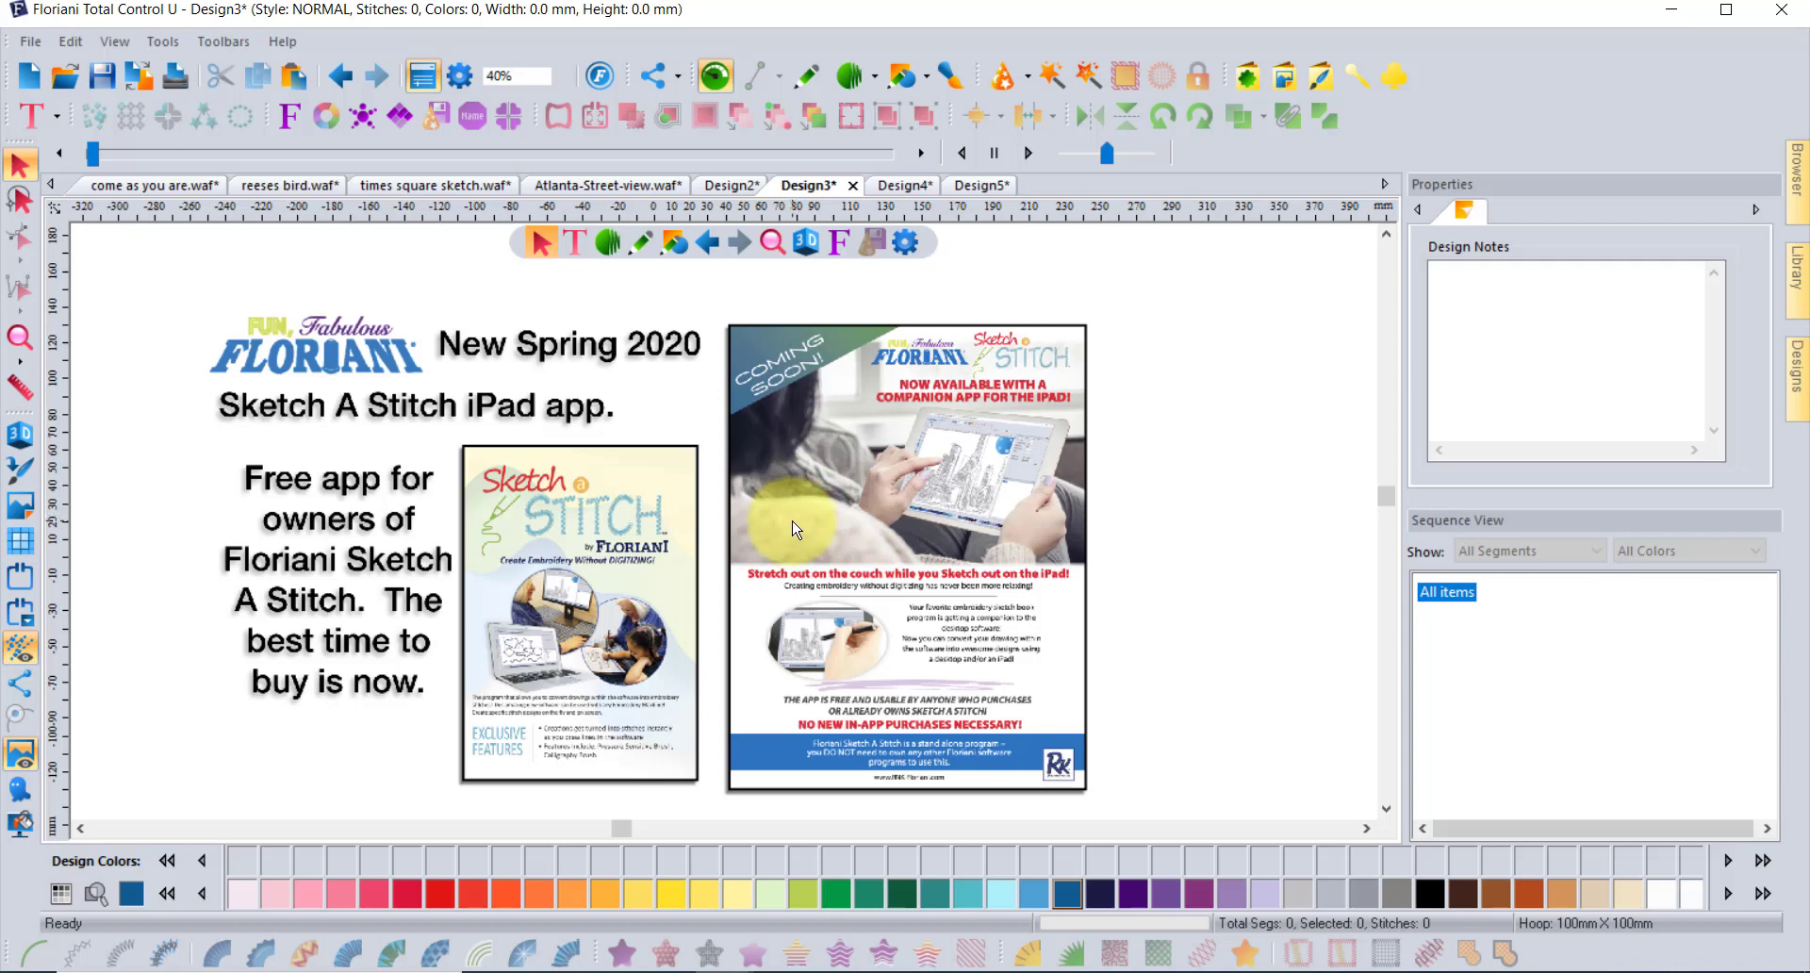
left_click(733, 186)
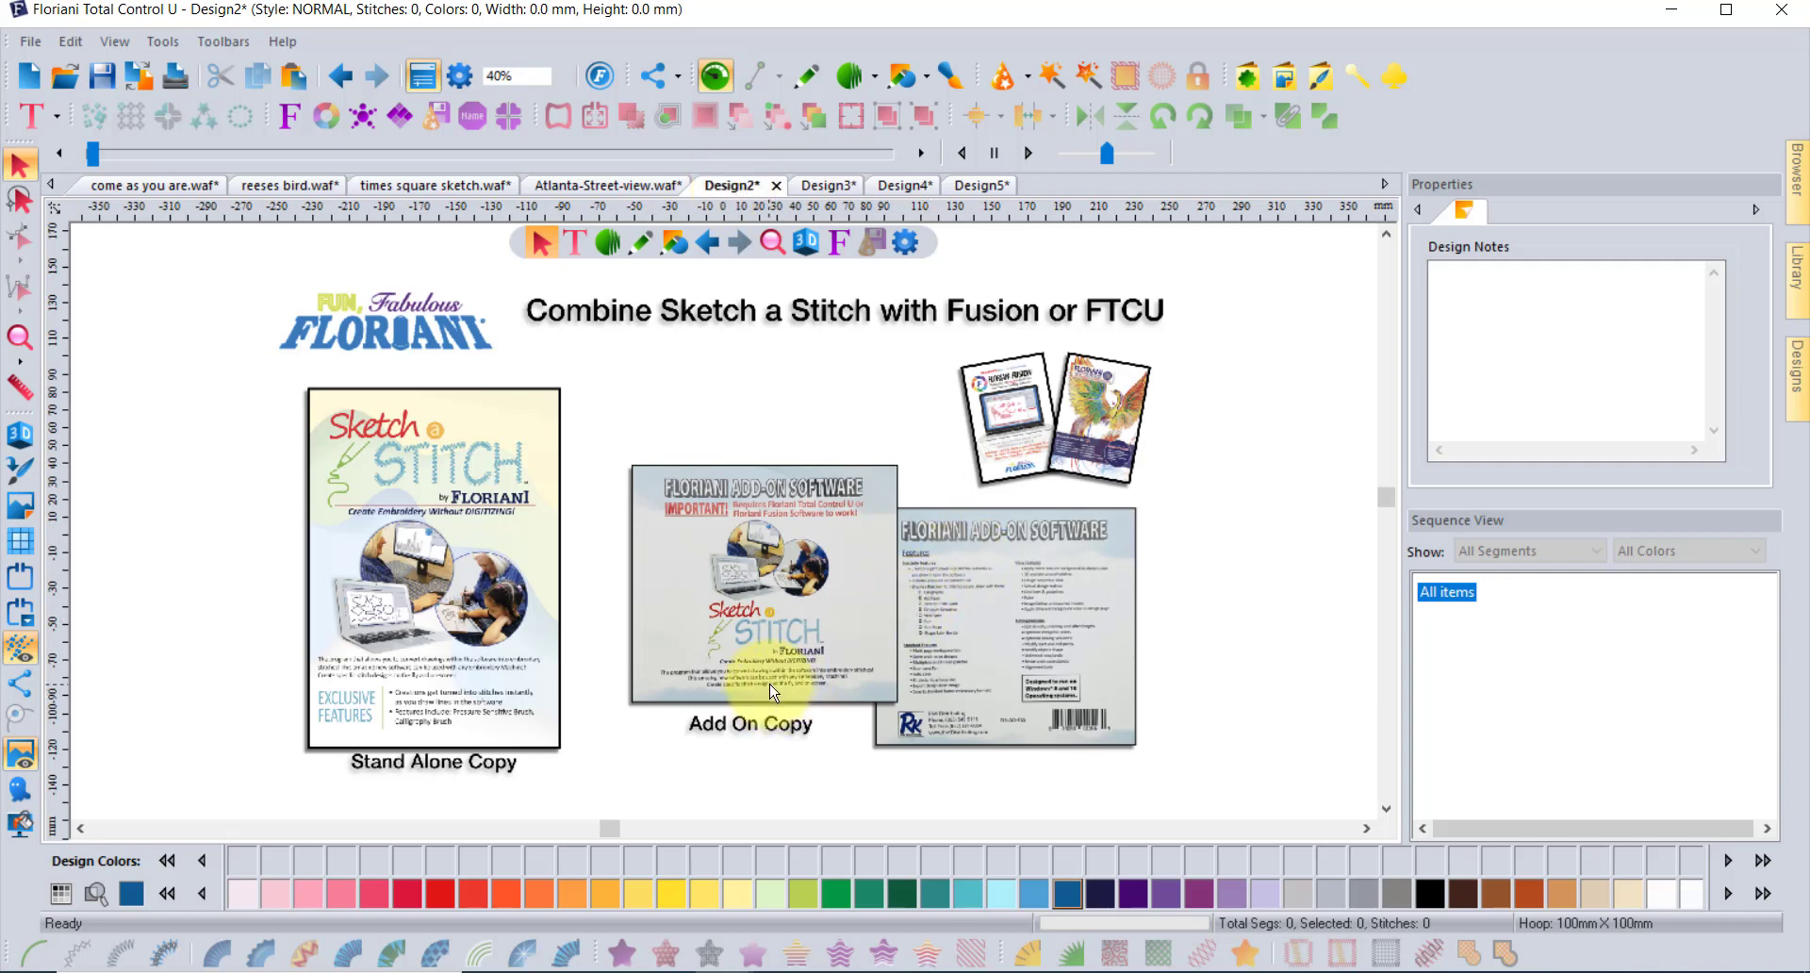
left_click(283, 41)
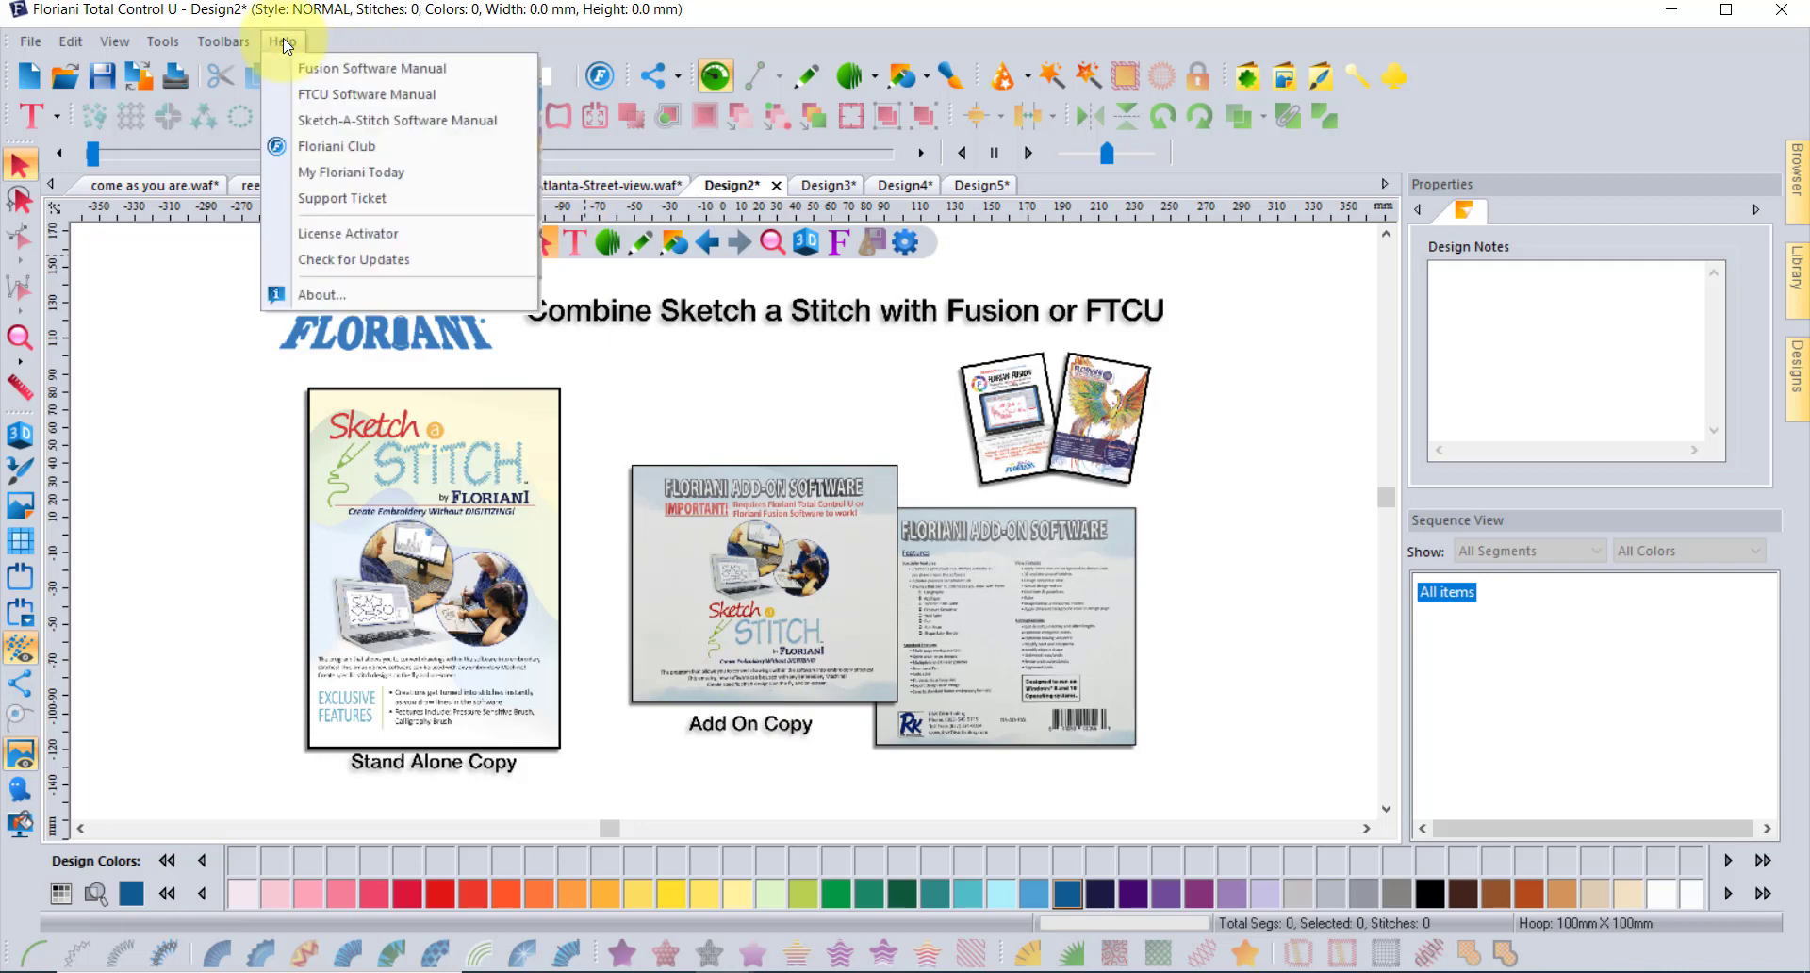
left_click(411, 242)
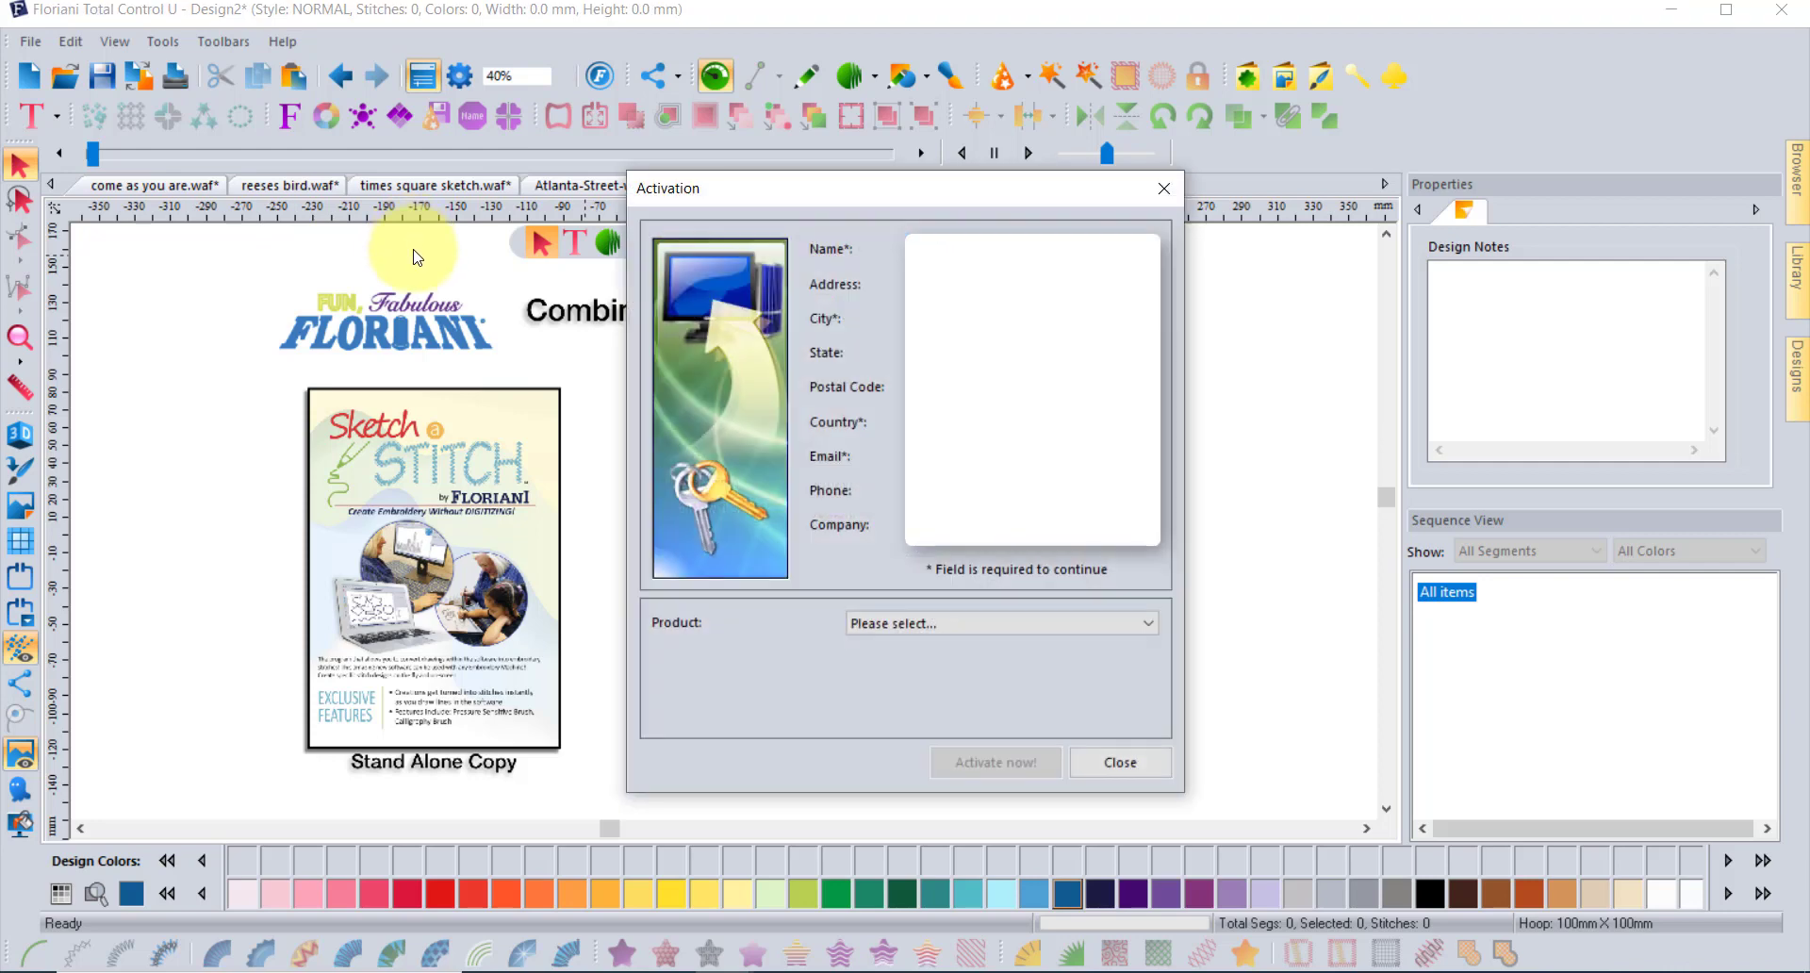
left_click(966, 625)
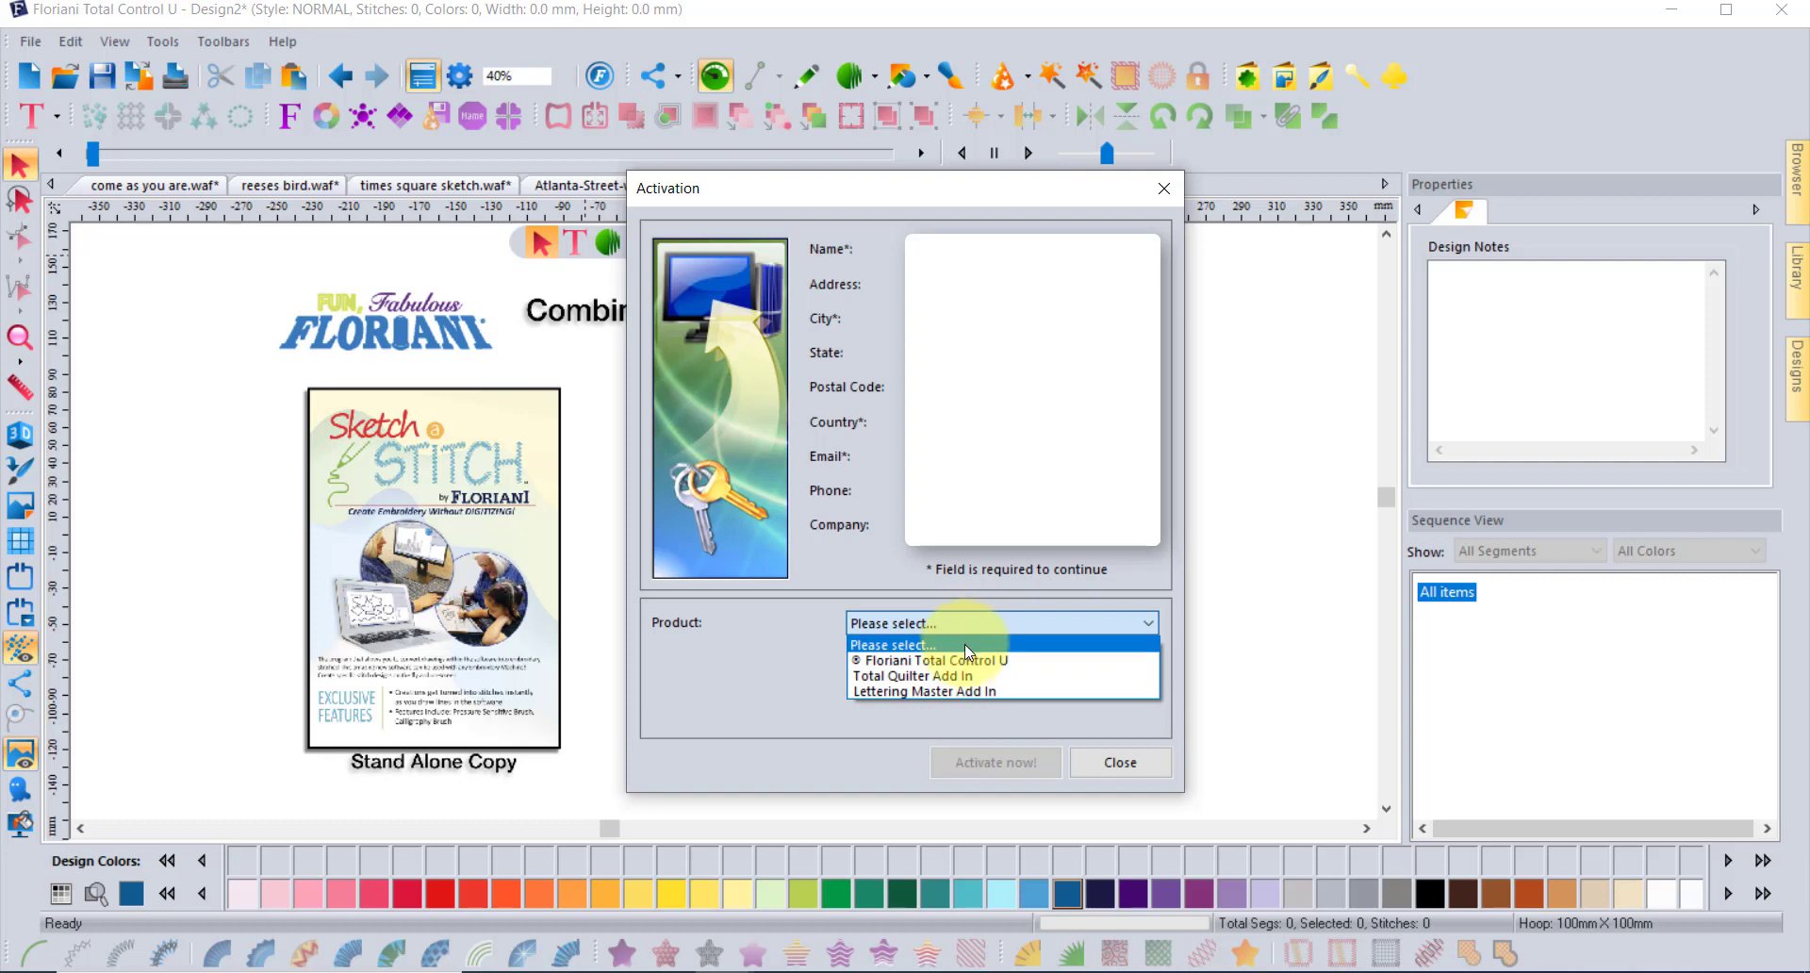
left_click(833, 766)
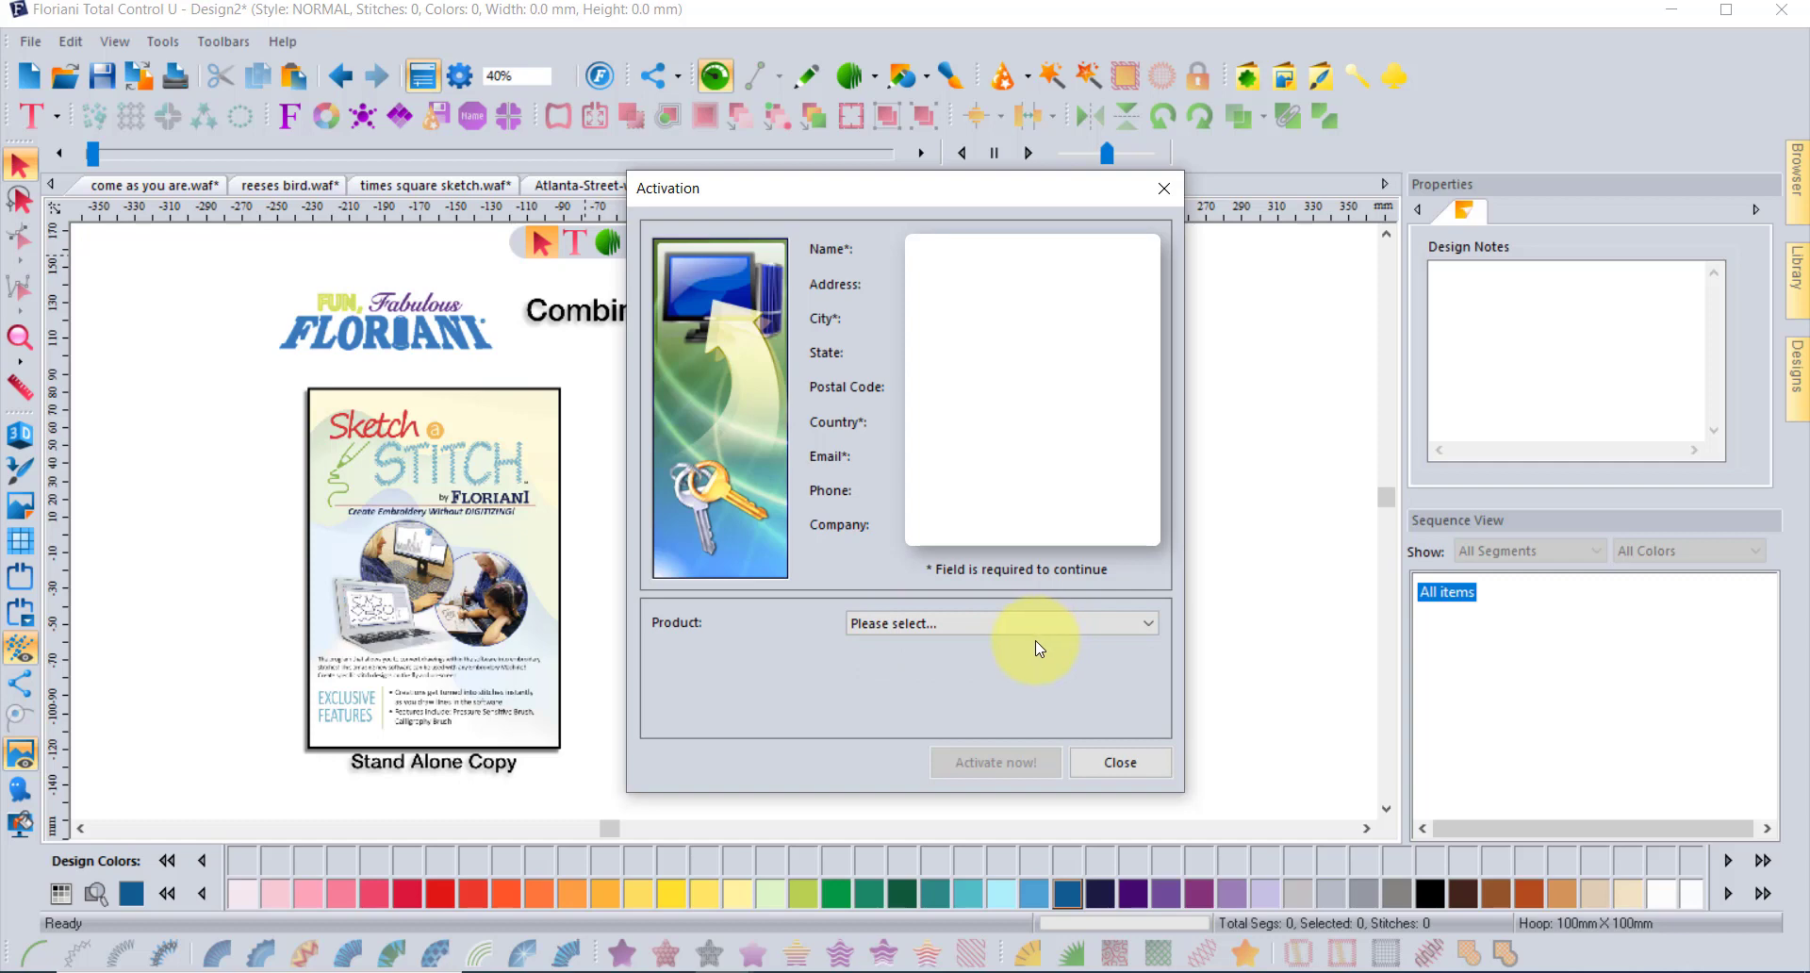
left_click(1139, 765)
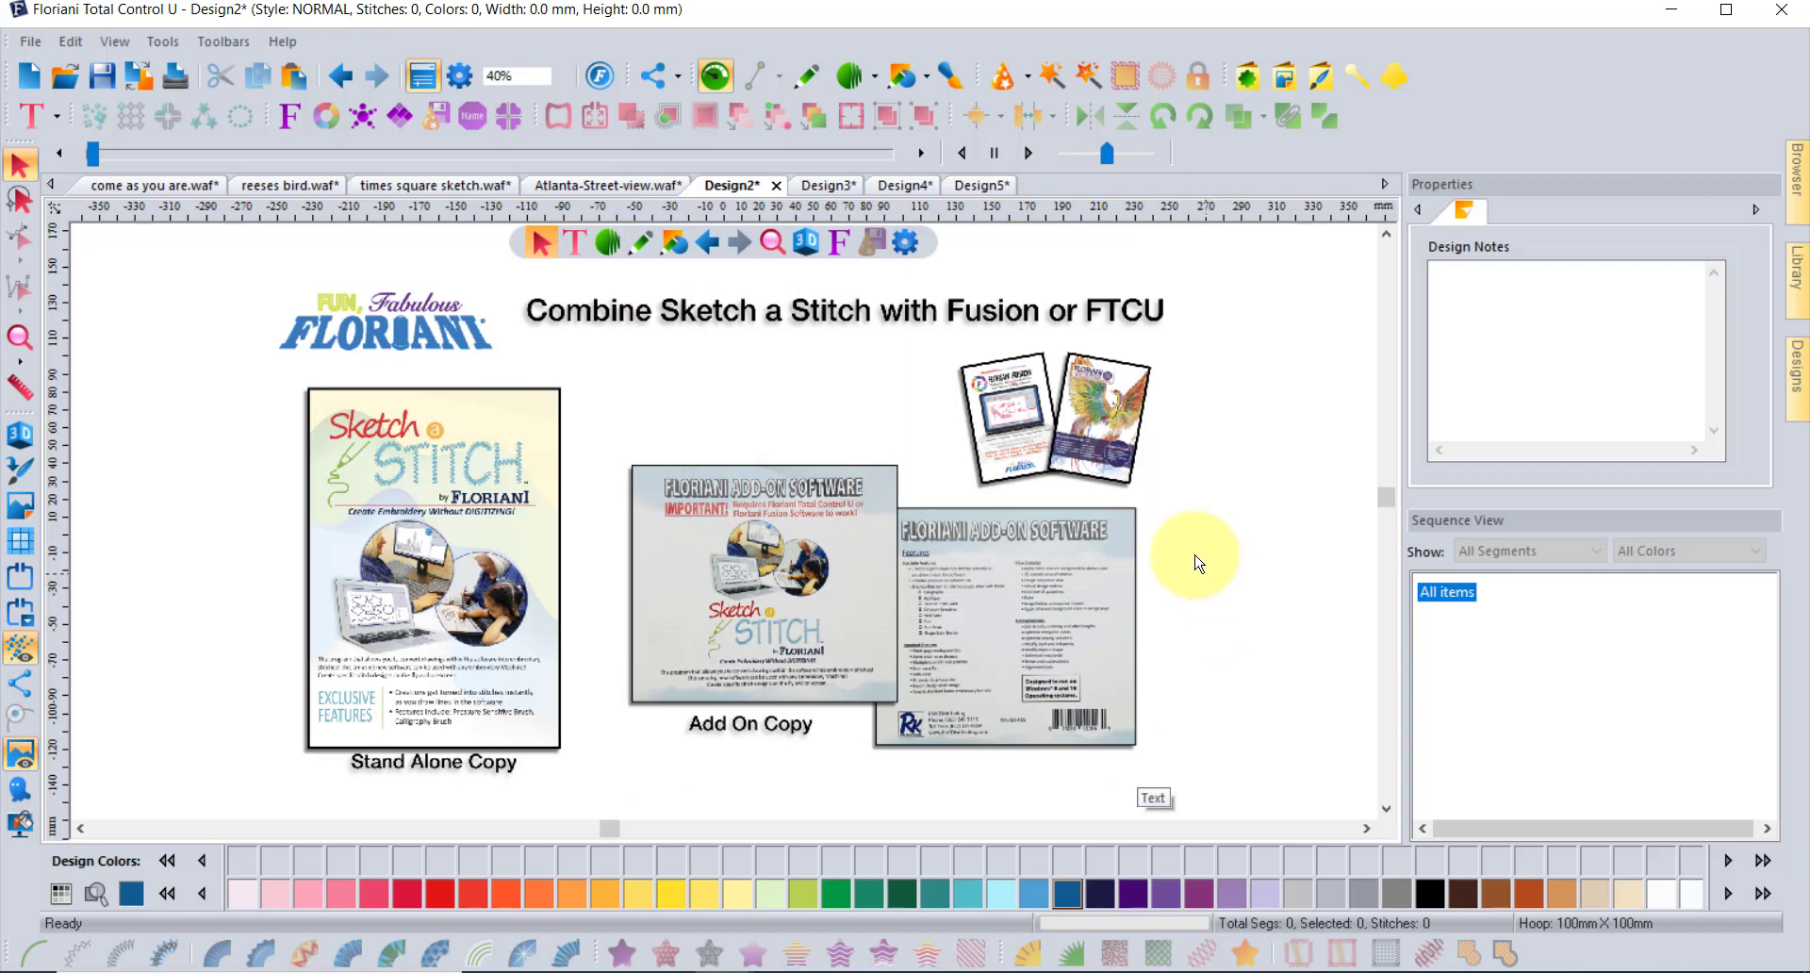